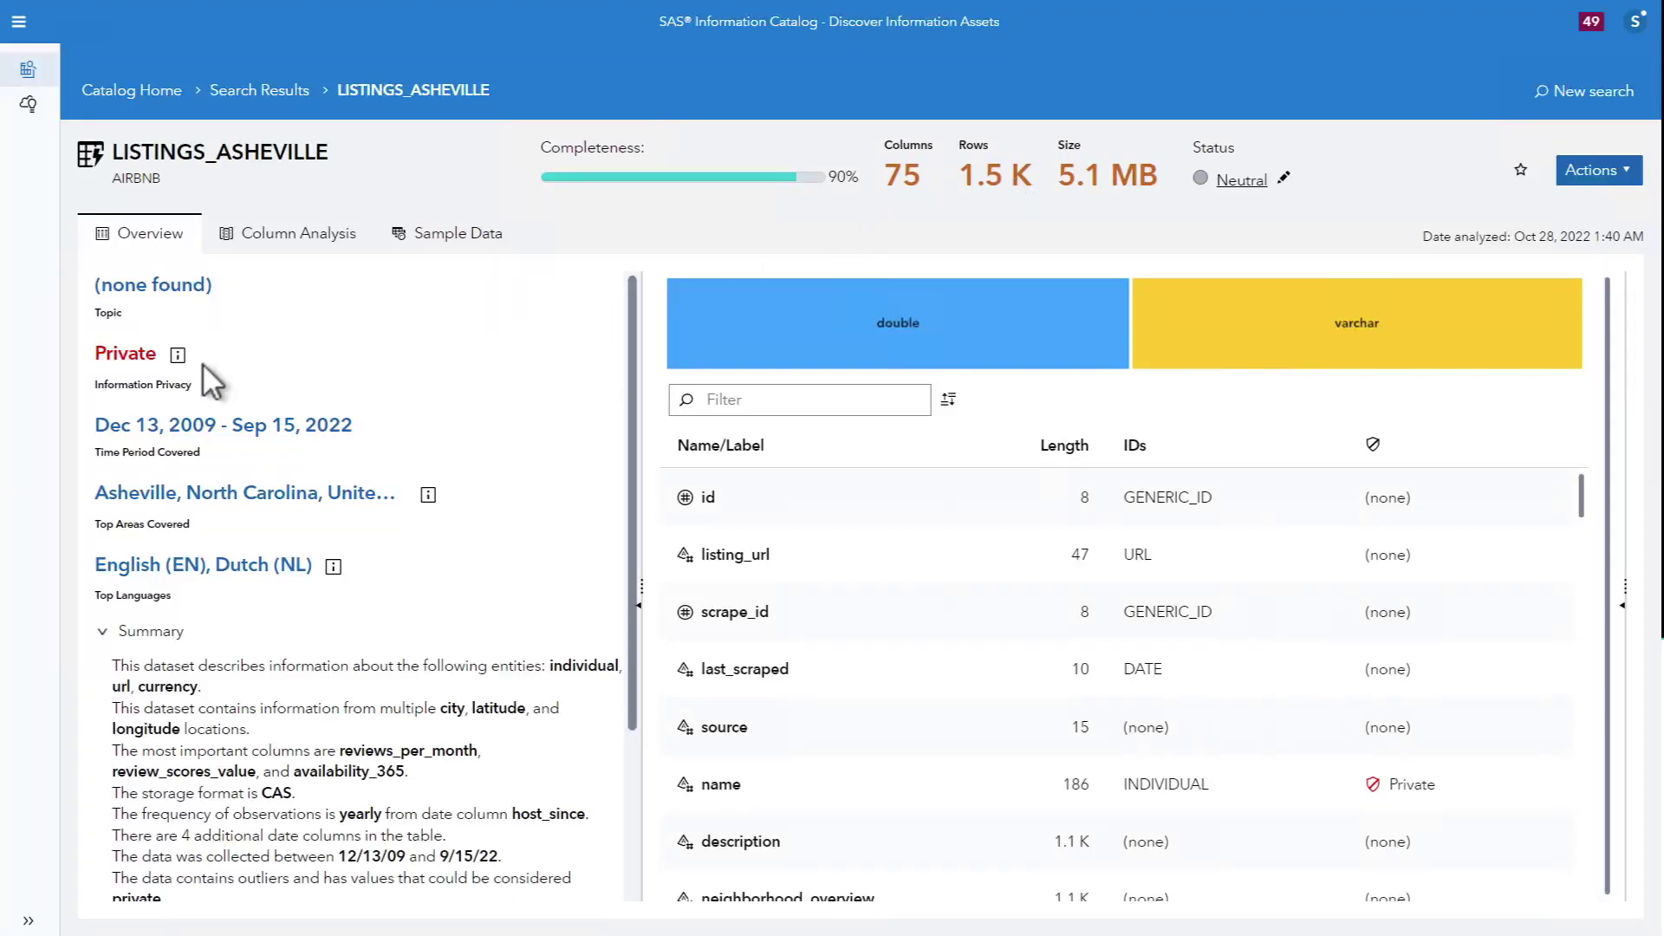
Show the privacy breakdown explaining why LISTINGS_ASHEVILLE is rated Private
{"action": "left_click", "coordinate": [177, 355]}
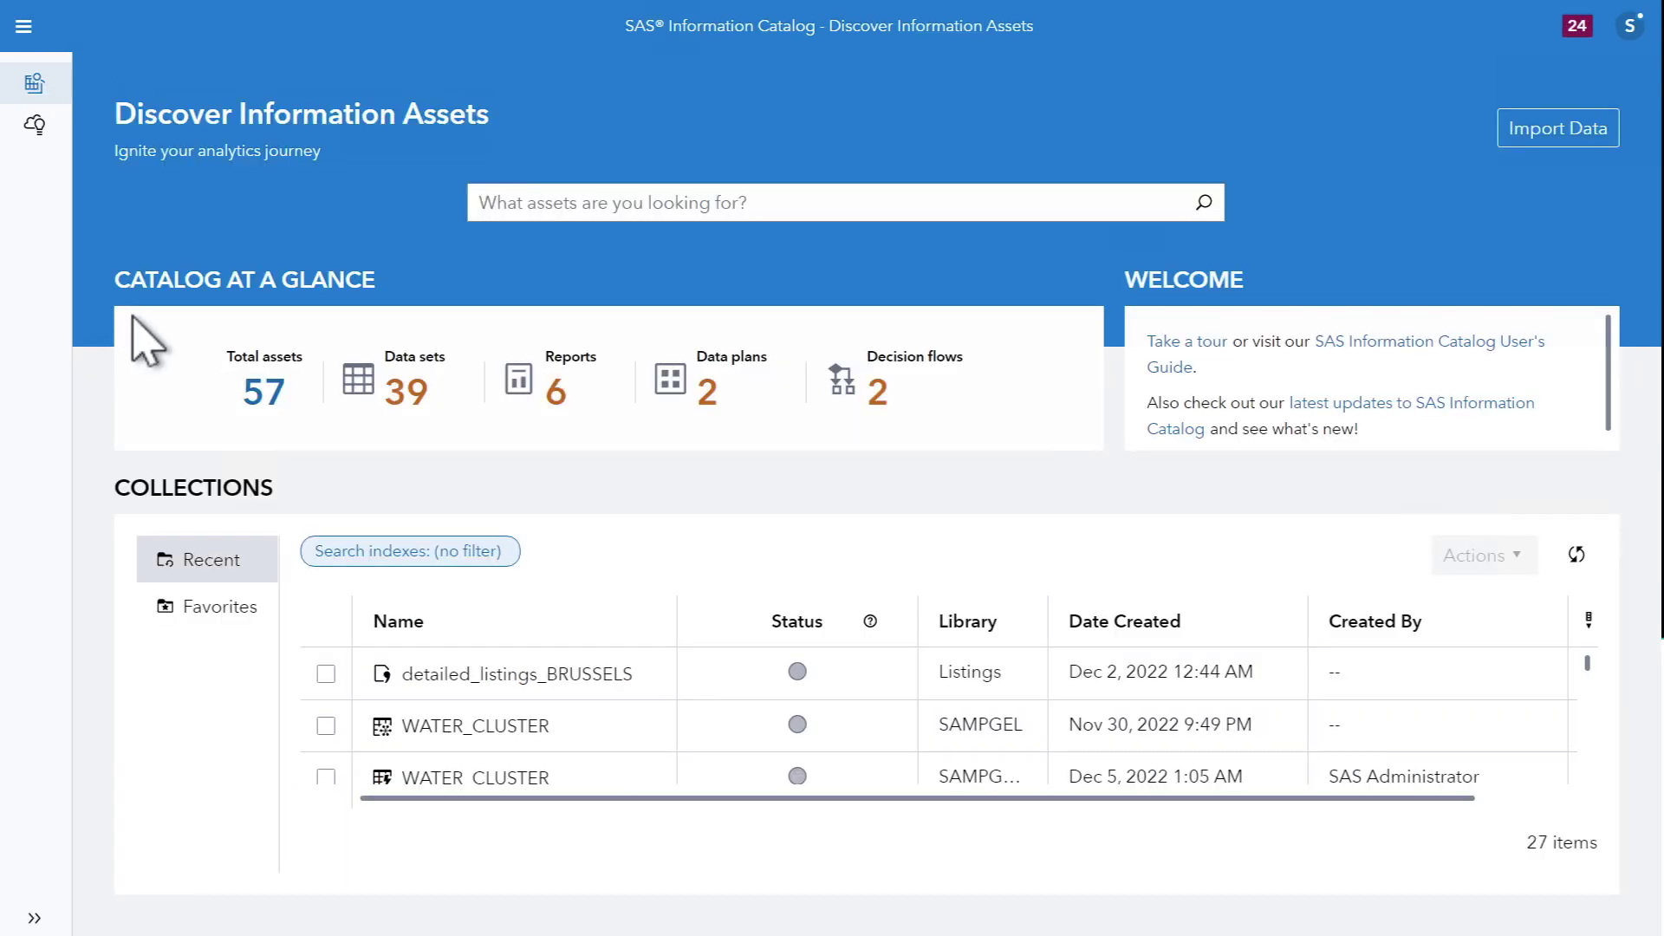
List all 39 data sets, sort them by library, and filter to Library.name "public"
{"action": "mouse_move", "coordinate": [409, 401]}
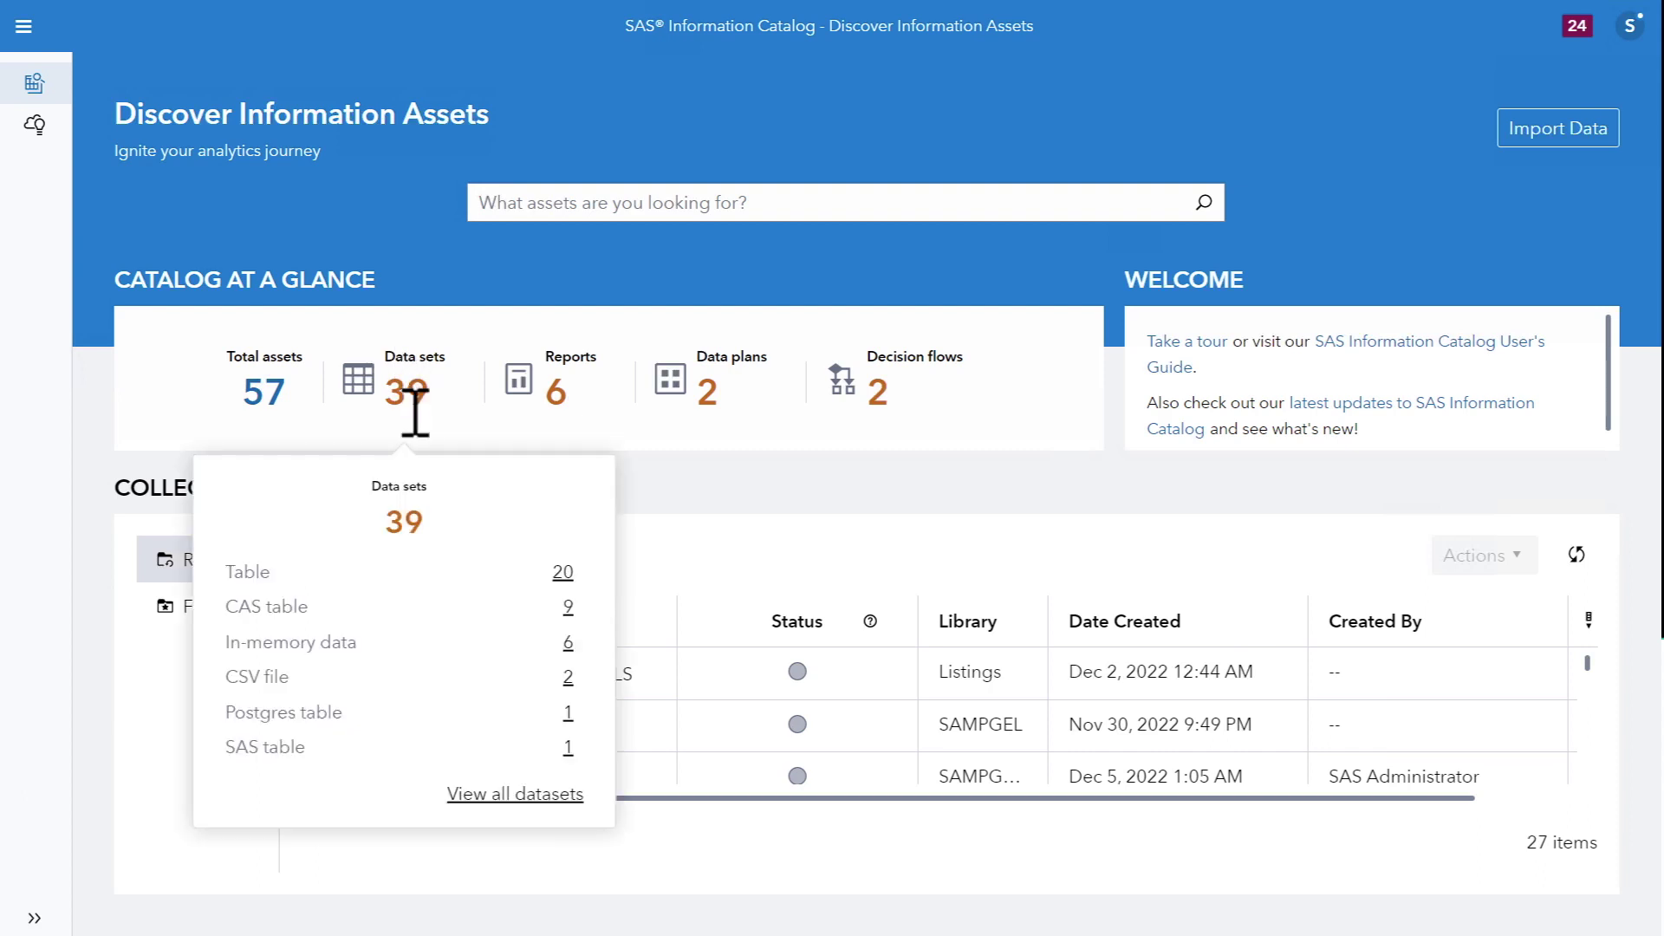
{"action": "left_click", "coordinate": [520, 795]}
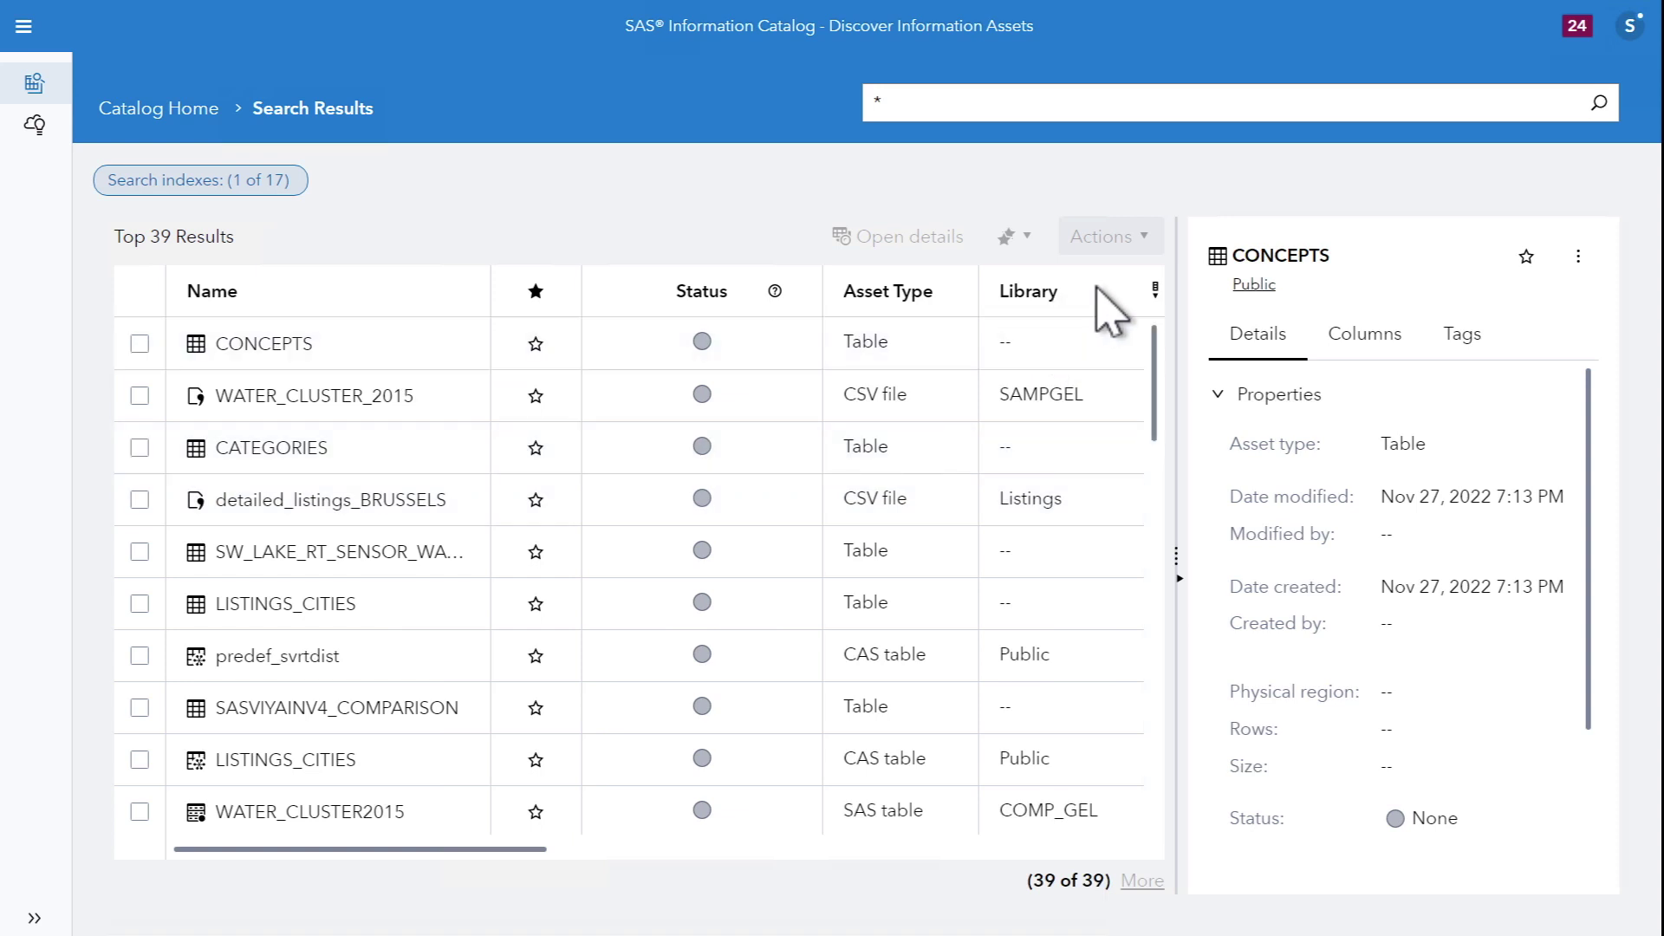
{"action": "left_click", "coordinate": [1096, 286]}
{"action": "left_click", "coordinate": [1097, 286]}
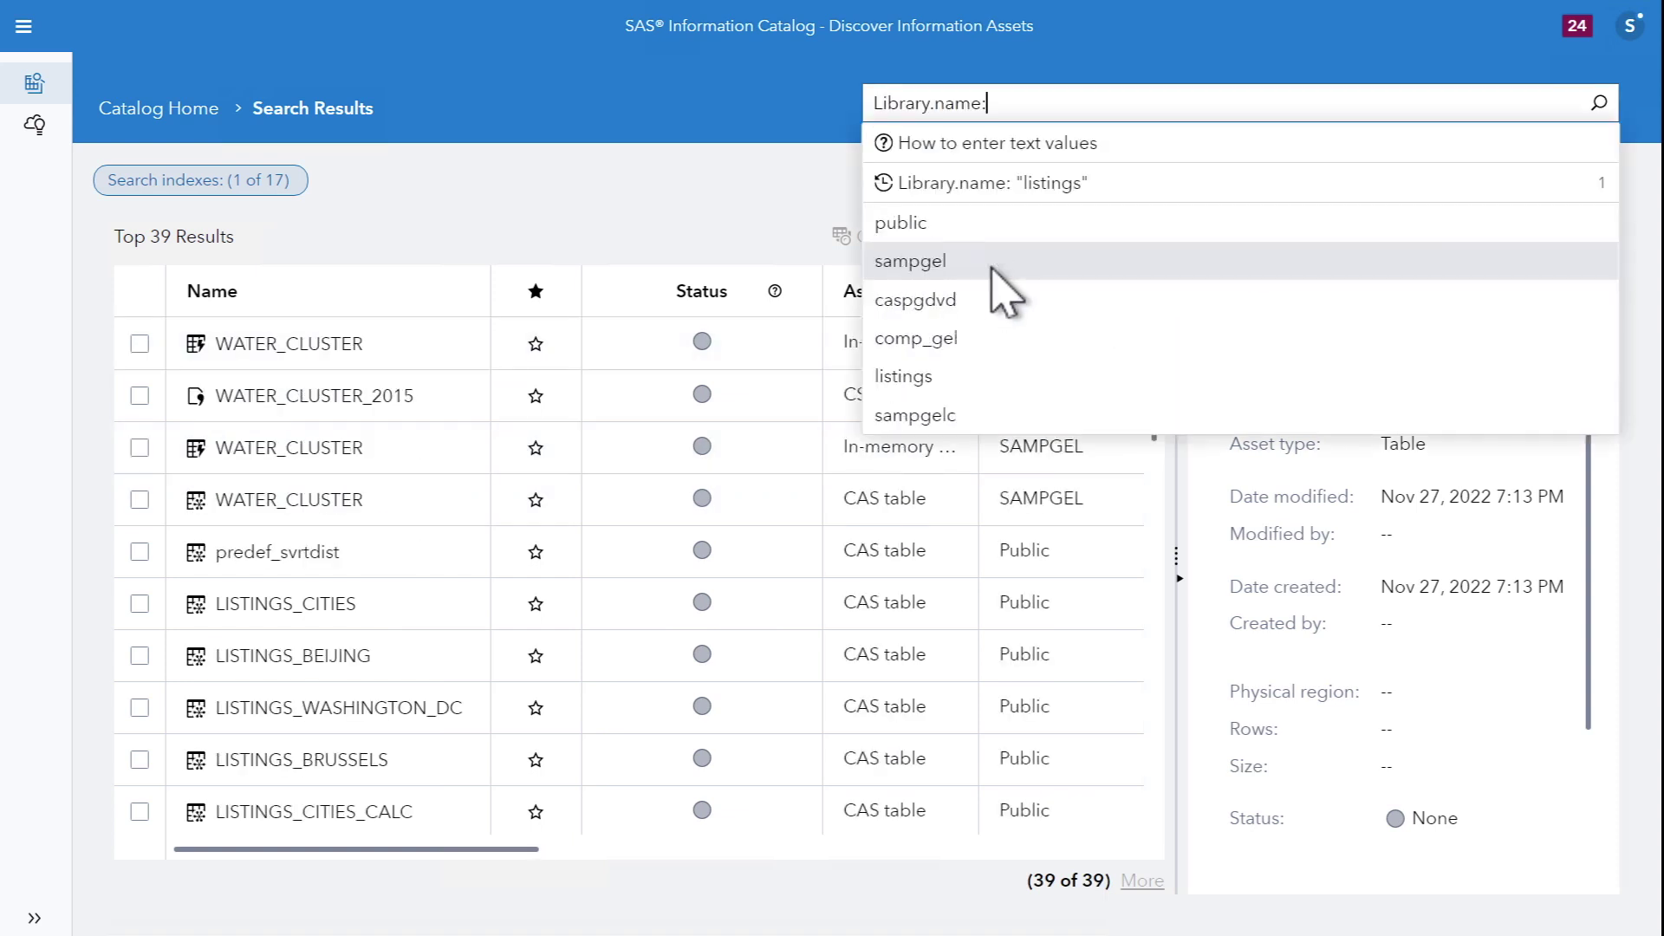
{"action": "left_click", "coordinate": [1046, 234]}
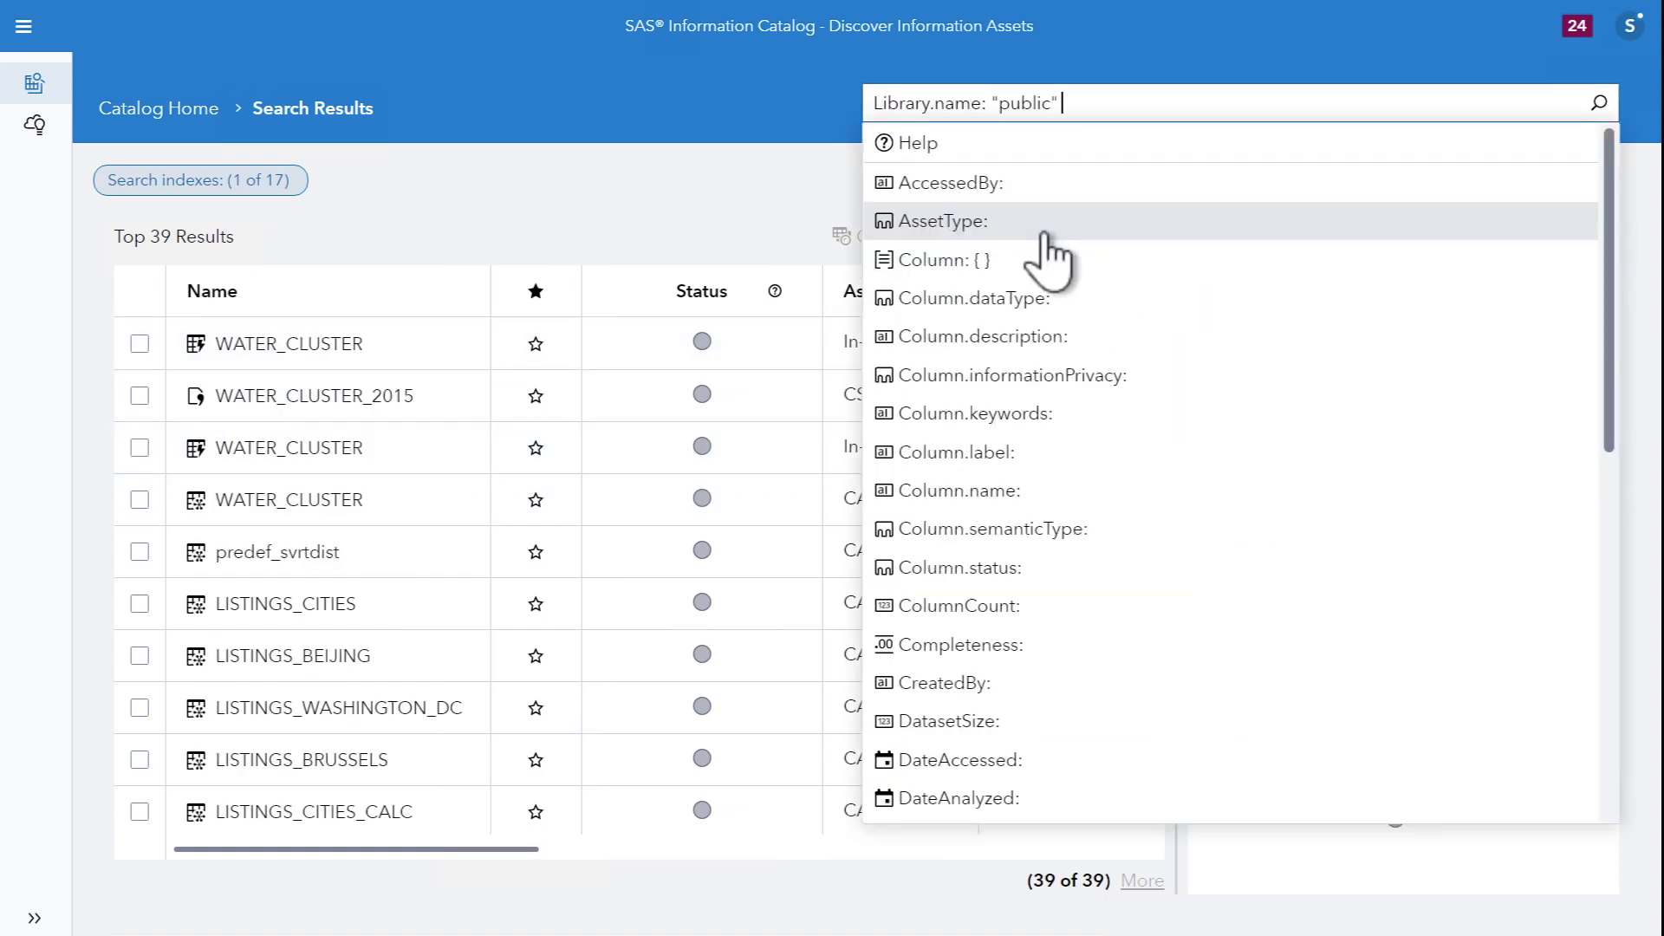
{"action": "key", "text": "Return"}
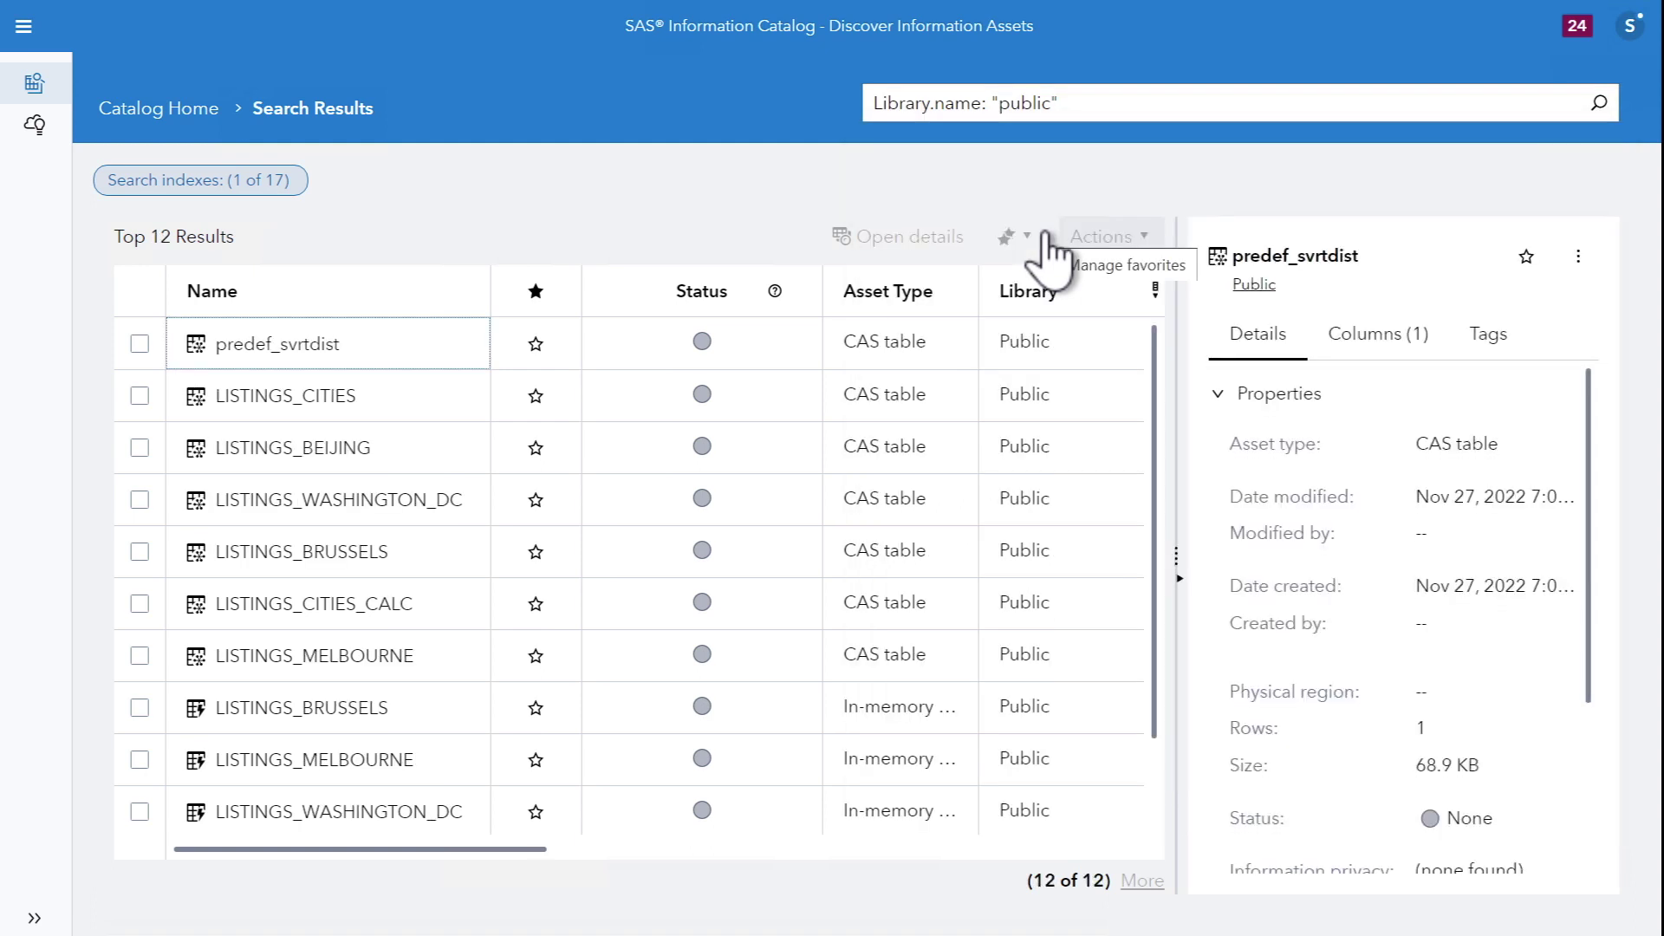
Try an AssetType: search, then a FileExtension: csv filter
{"action": "left_click", "coordinate": [1025, 102]}
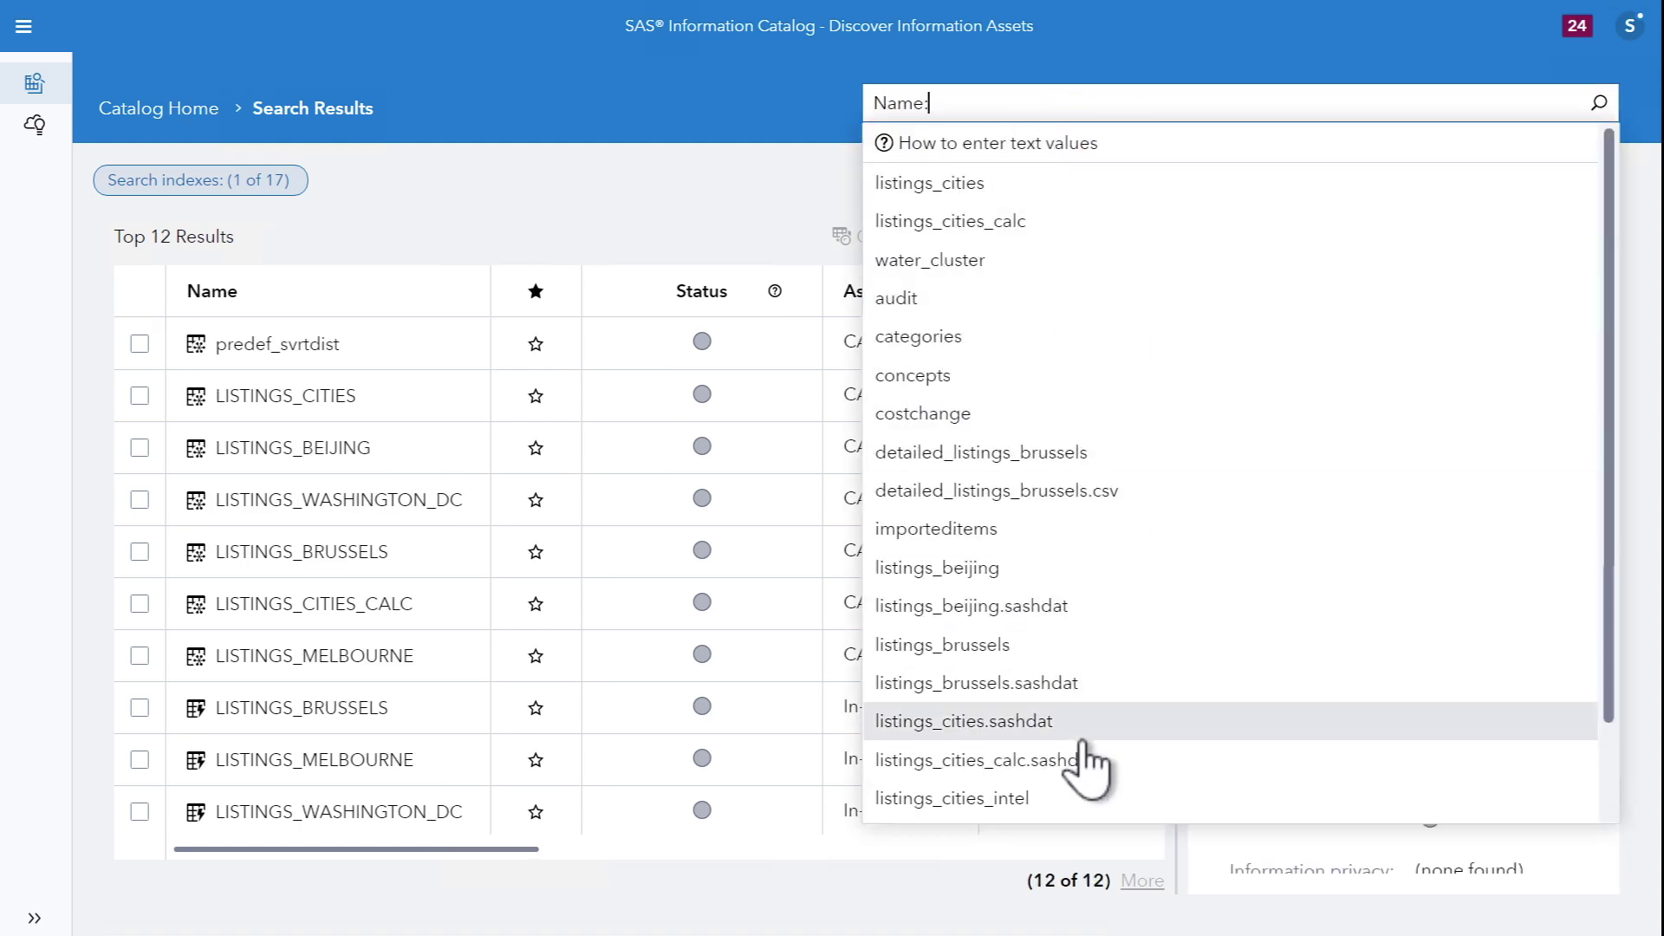
{"action": "triple_click", "coordinate": [927, 102]}
{"action": "type", "text": "AssetType:"}
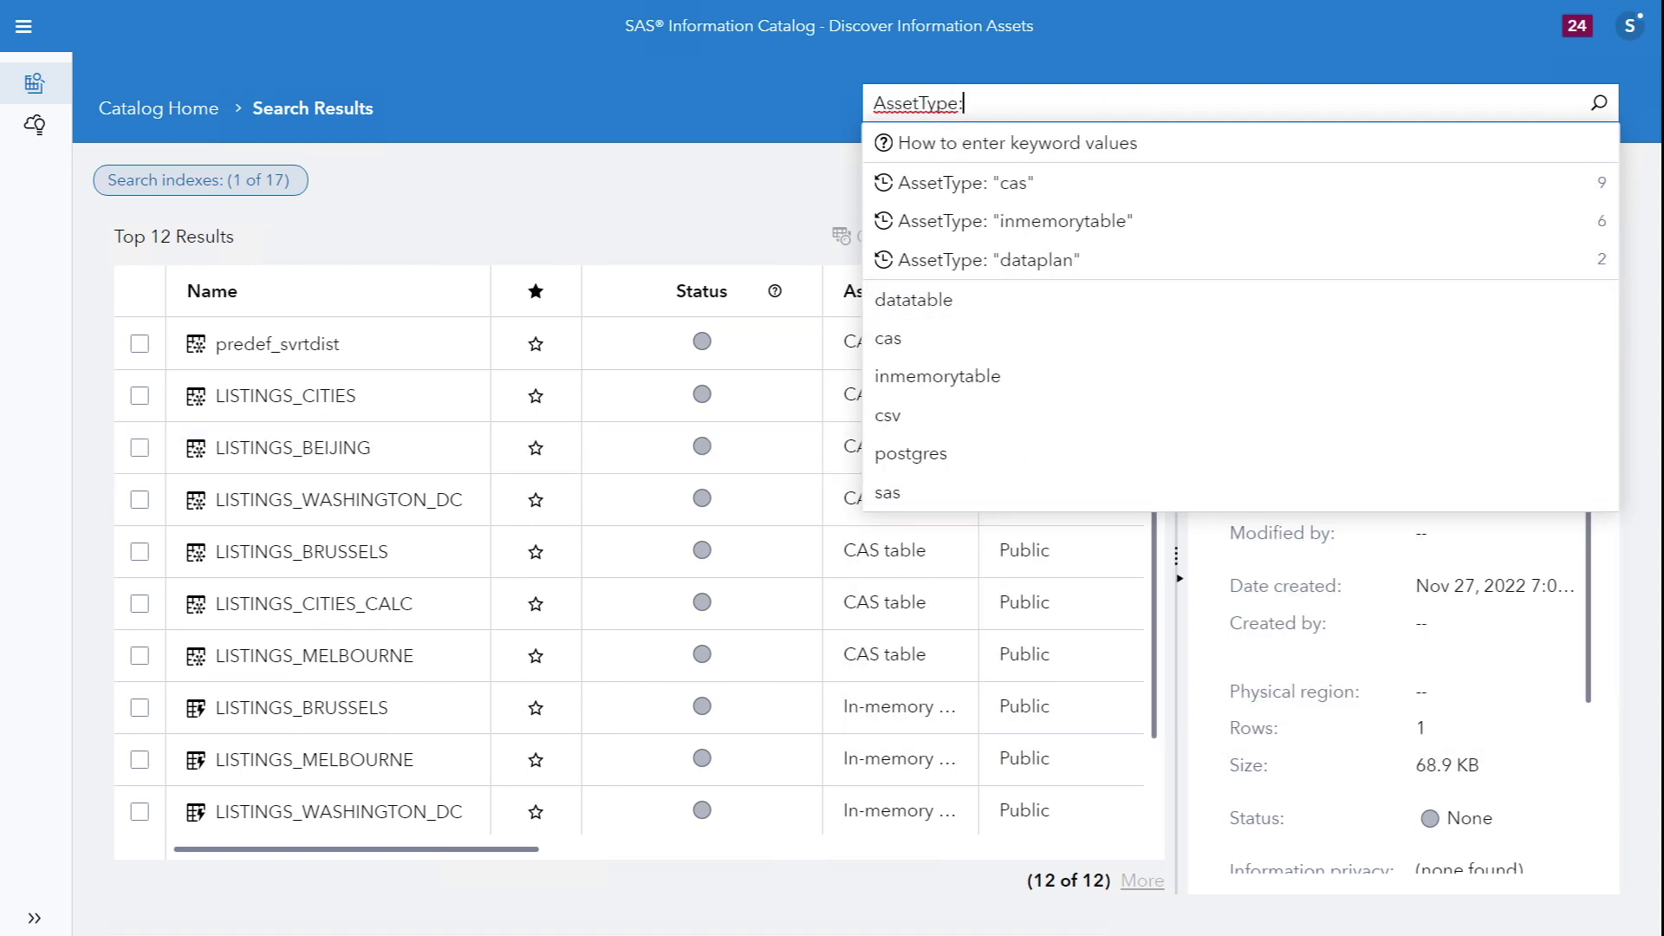
{"action": "key", "text": "ctrl+a"}
{"action": "type", "text": "Fil"}
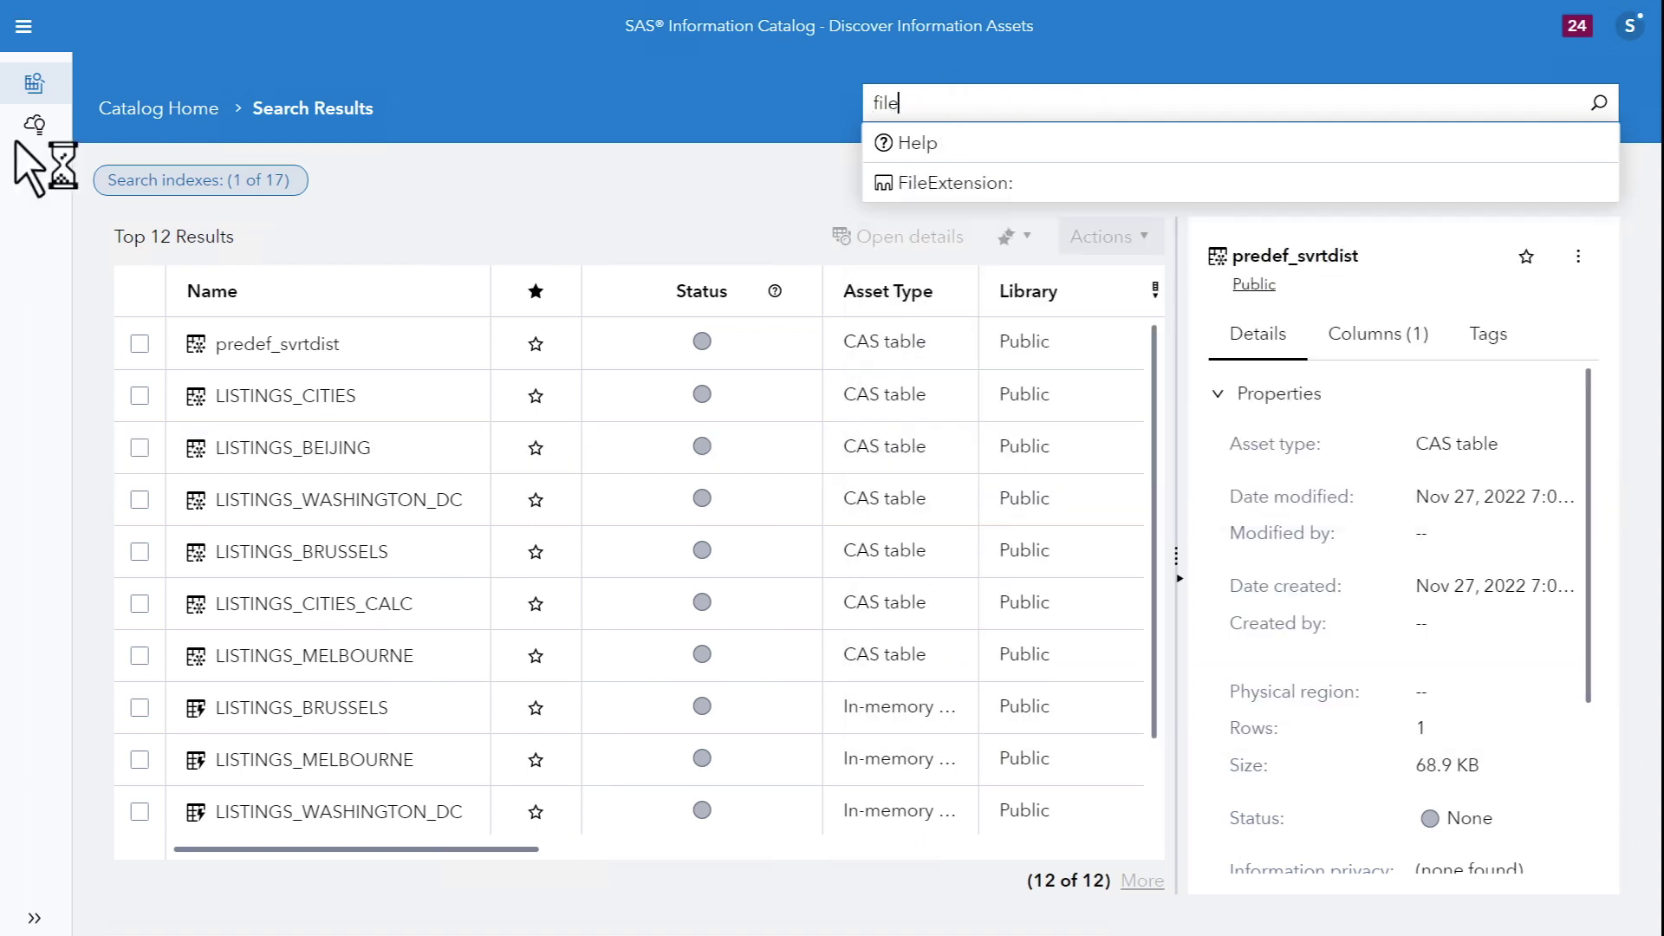
{"action": "left_click", "coordinate": [951, 176]}
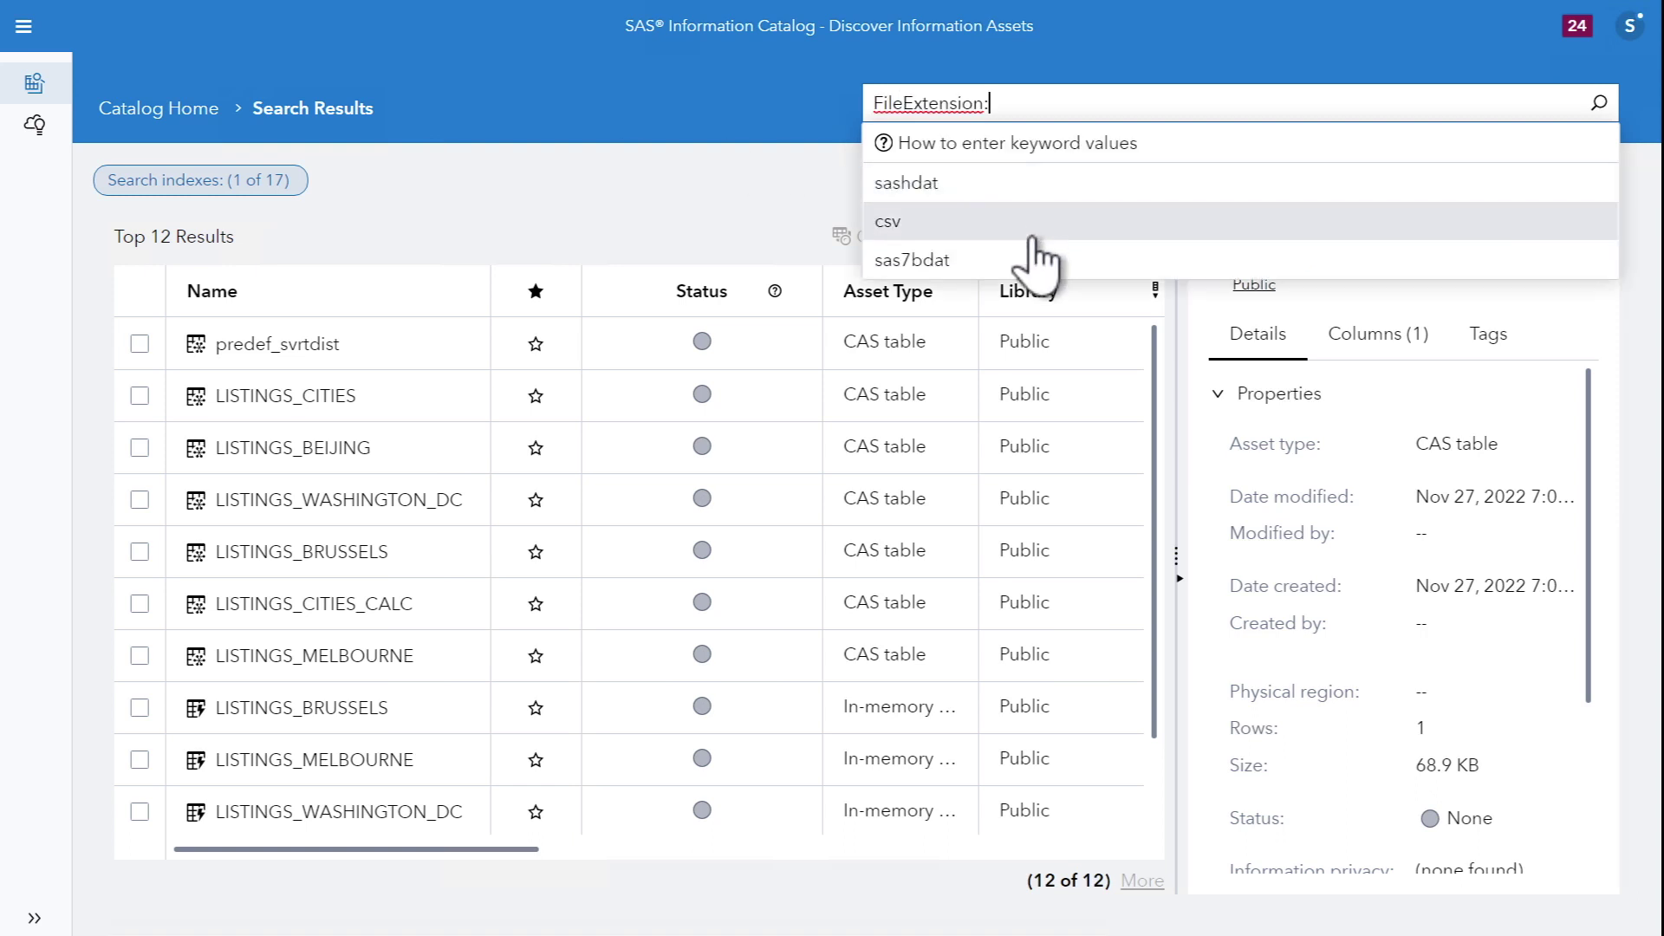
{"action": "left_click", "coordinate": [1032, 227]}
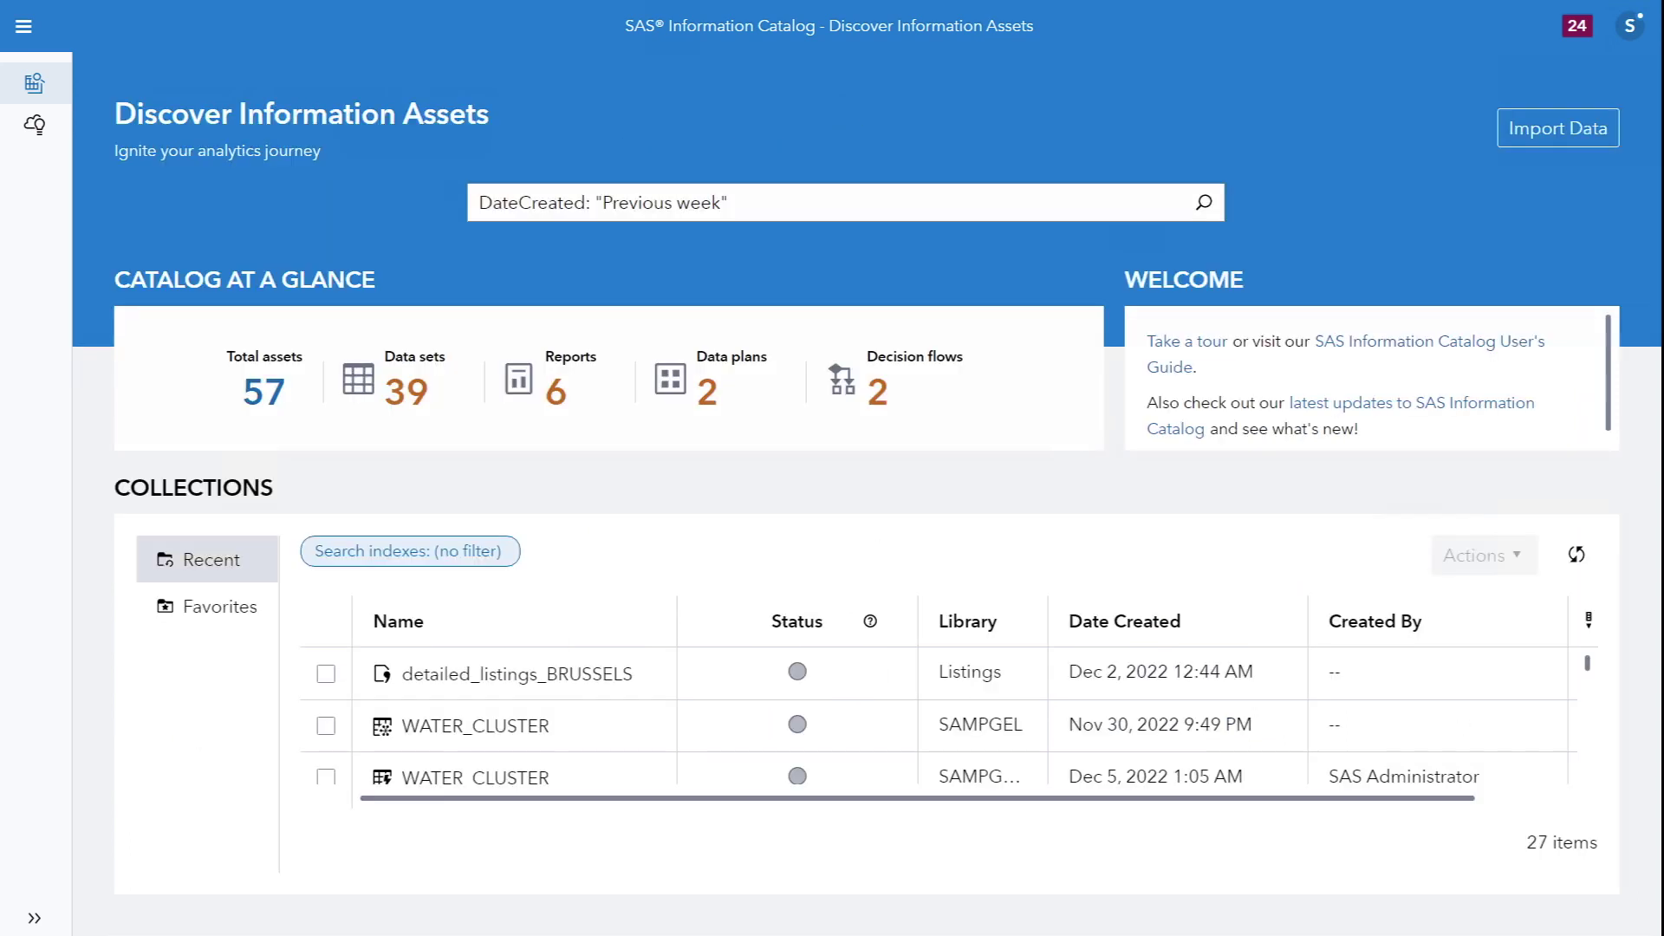
Run the DateCreated: "Previous week" search, then search assets by column name
{"action": "left_click", "coordinate": [815, 208]}
{"action": "key", "text": "Return"}
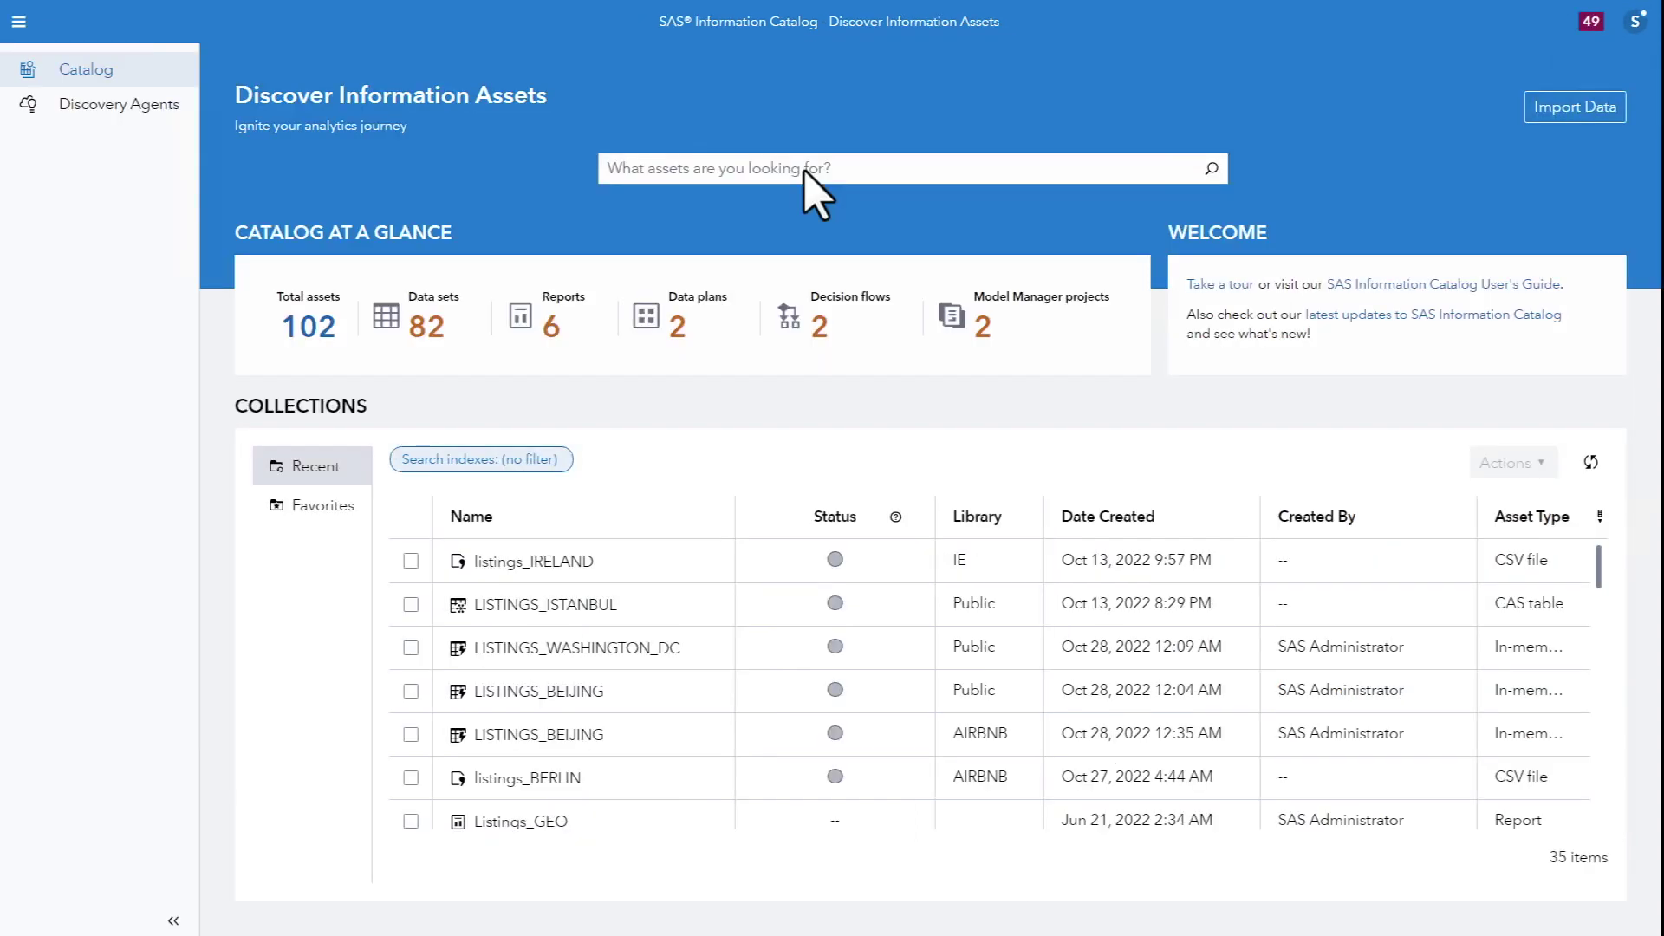
{"action": "left_click", "coordinate": [804, 168]}
{"action": "type", "text": "column"}
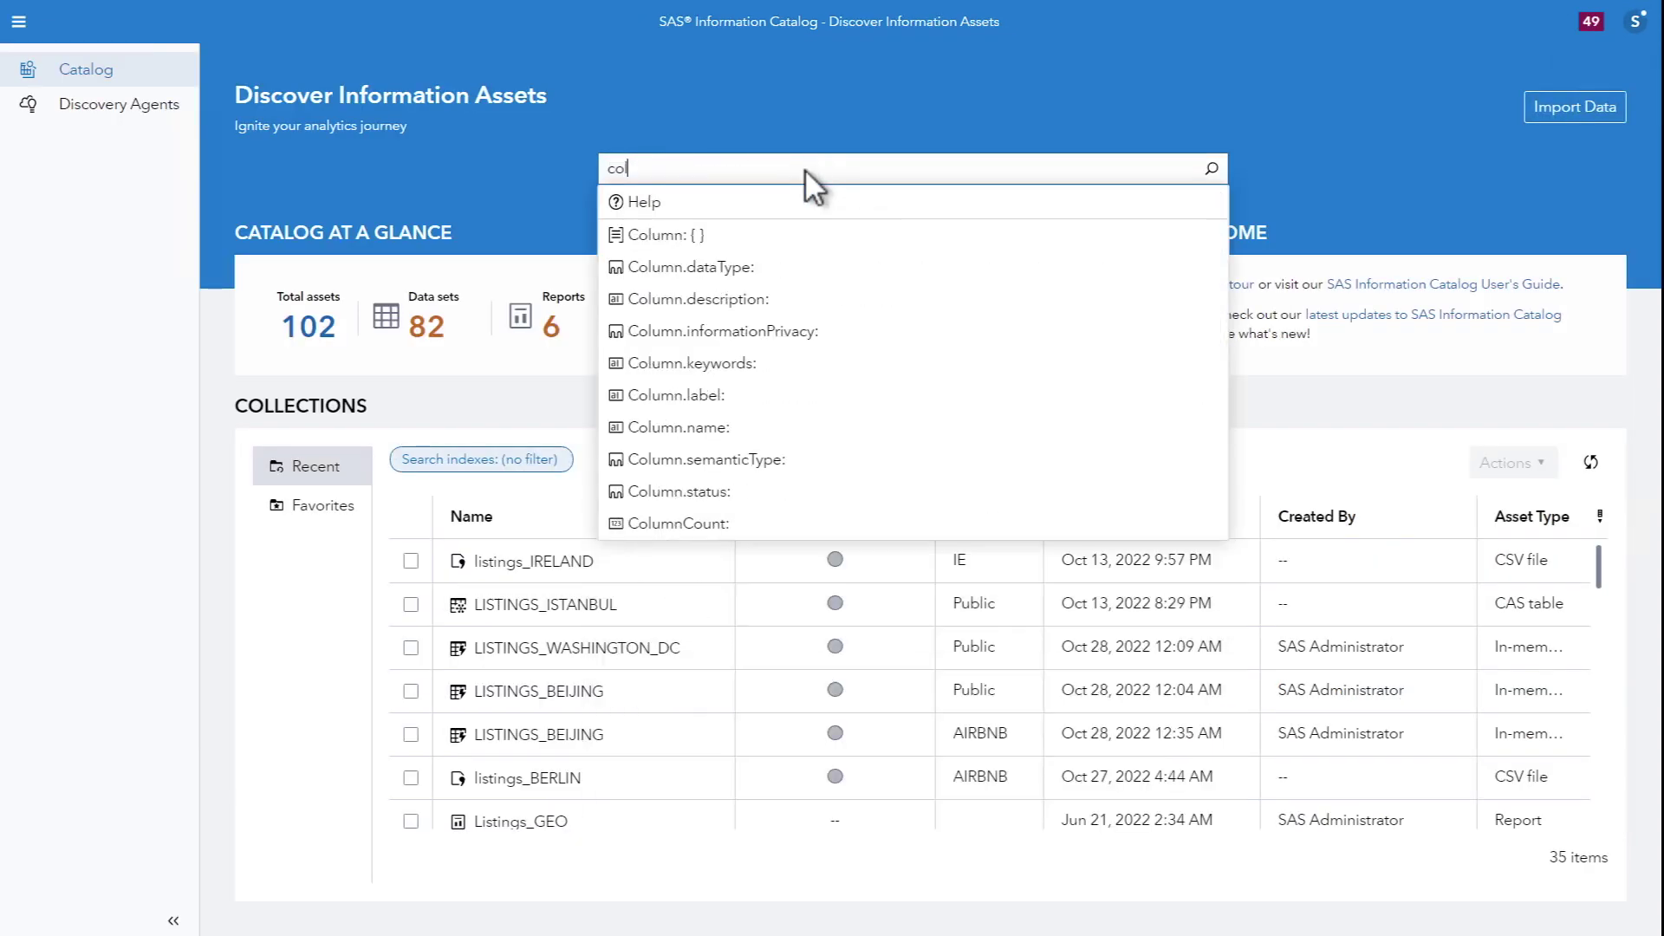
{"action": "left_click", "coordinate": [706, 429]}
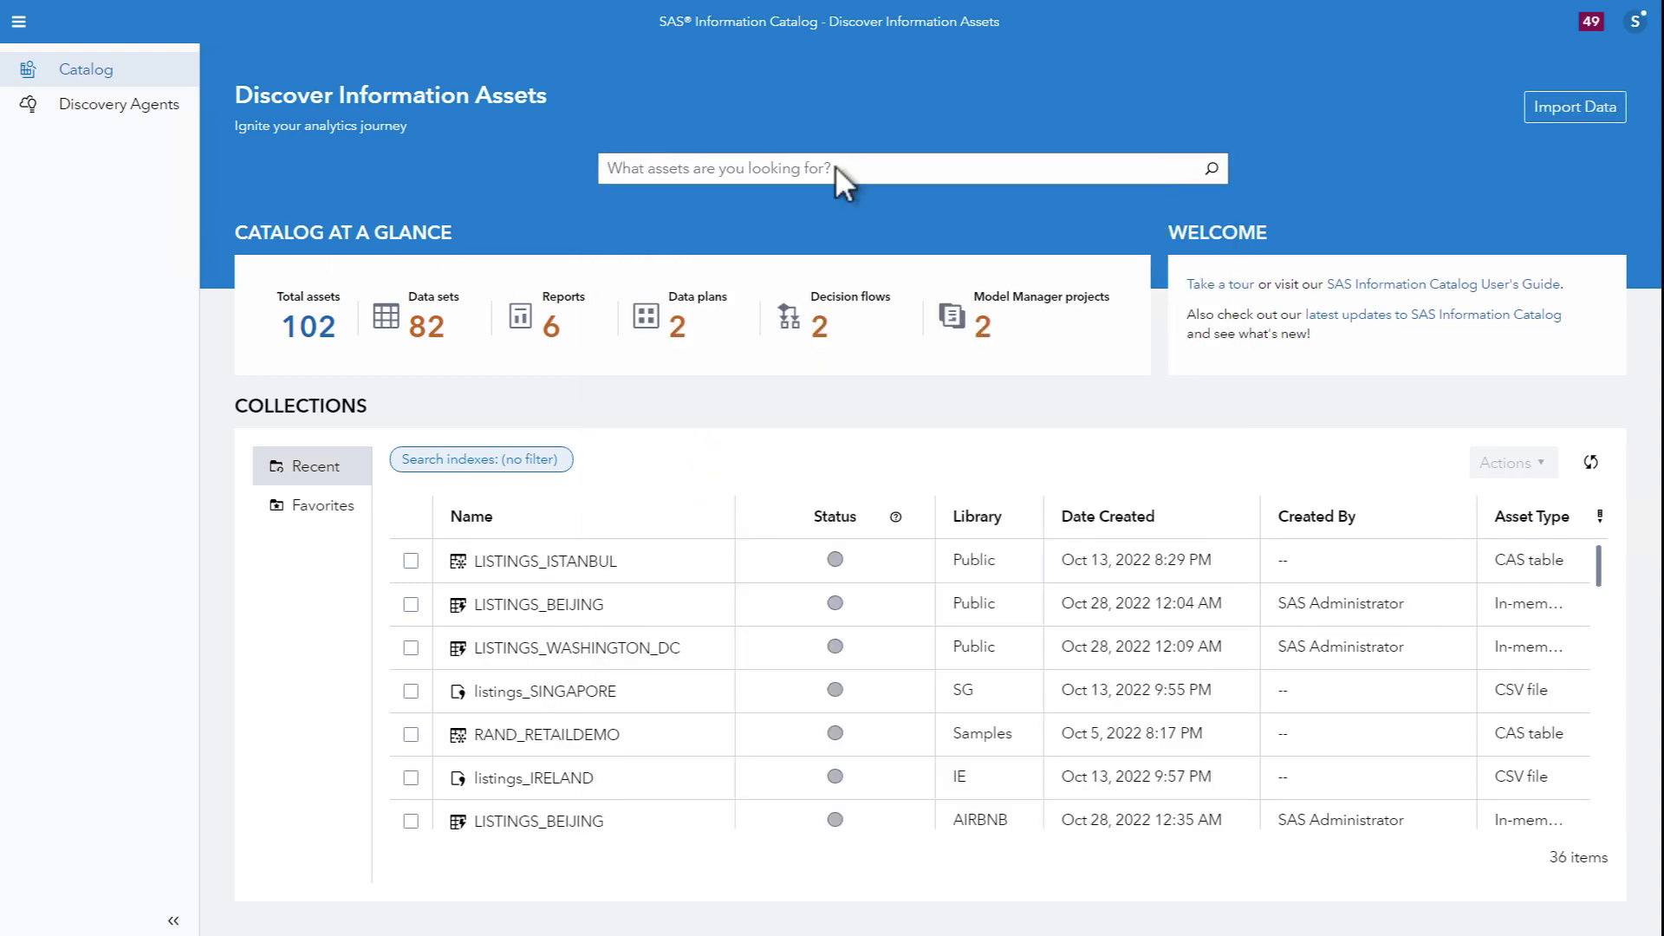
Find the four assets with Locale zh and open listings_HONG_KONG's details
{"action": "left_click", "coordinate": [835, 165]}
{"action": "type", "text": "seman"}
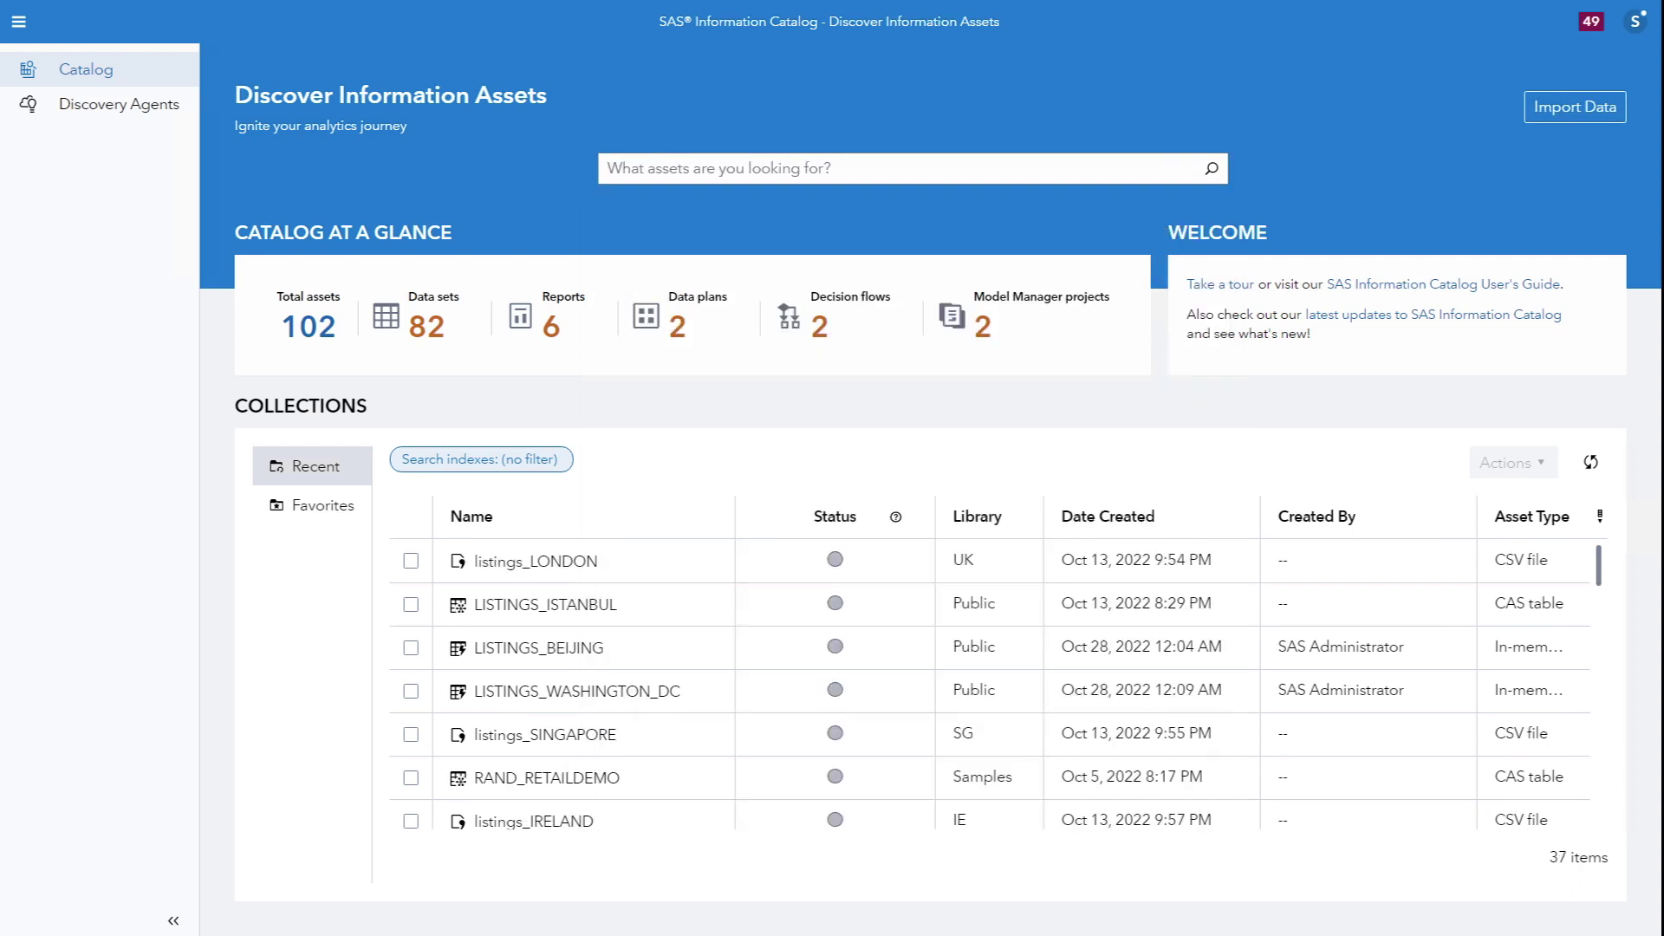
{"action": "left_click", "coordinate": [642, 178]}
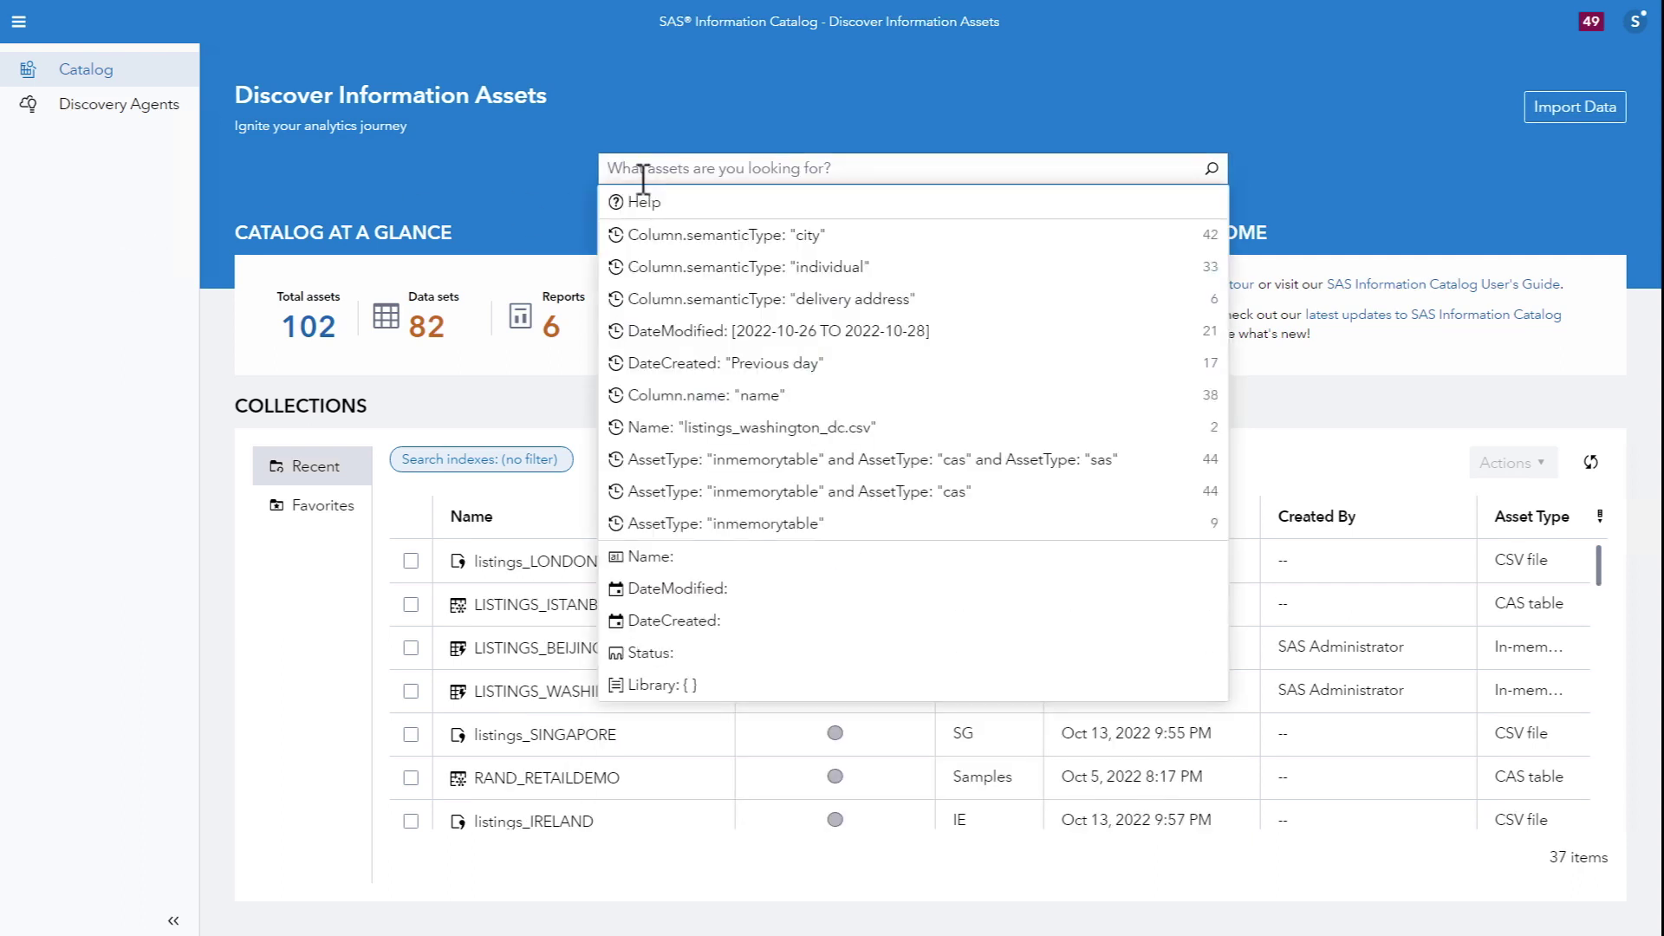
{"action": "type", "text": "local"}
{"action": "left_click", "coordinate": [652, 236]}
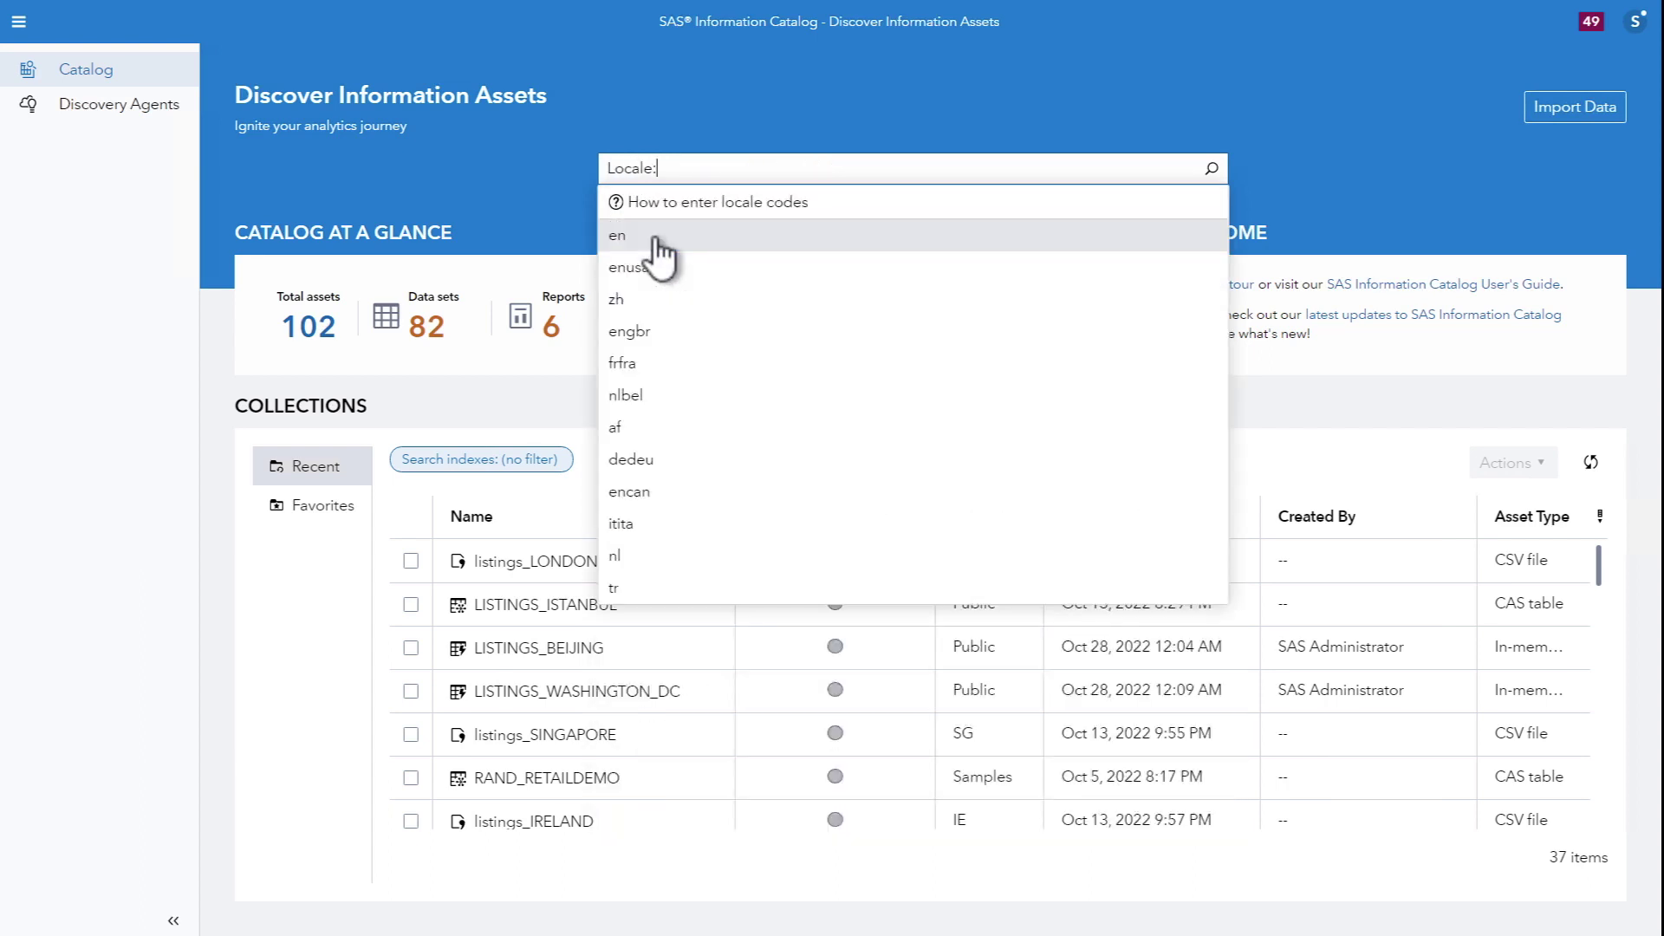
{"action": "left_click", "coordinate": [635, 304]}
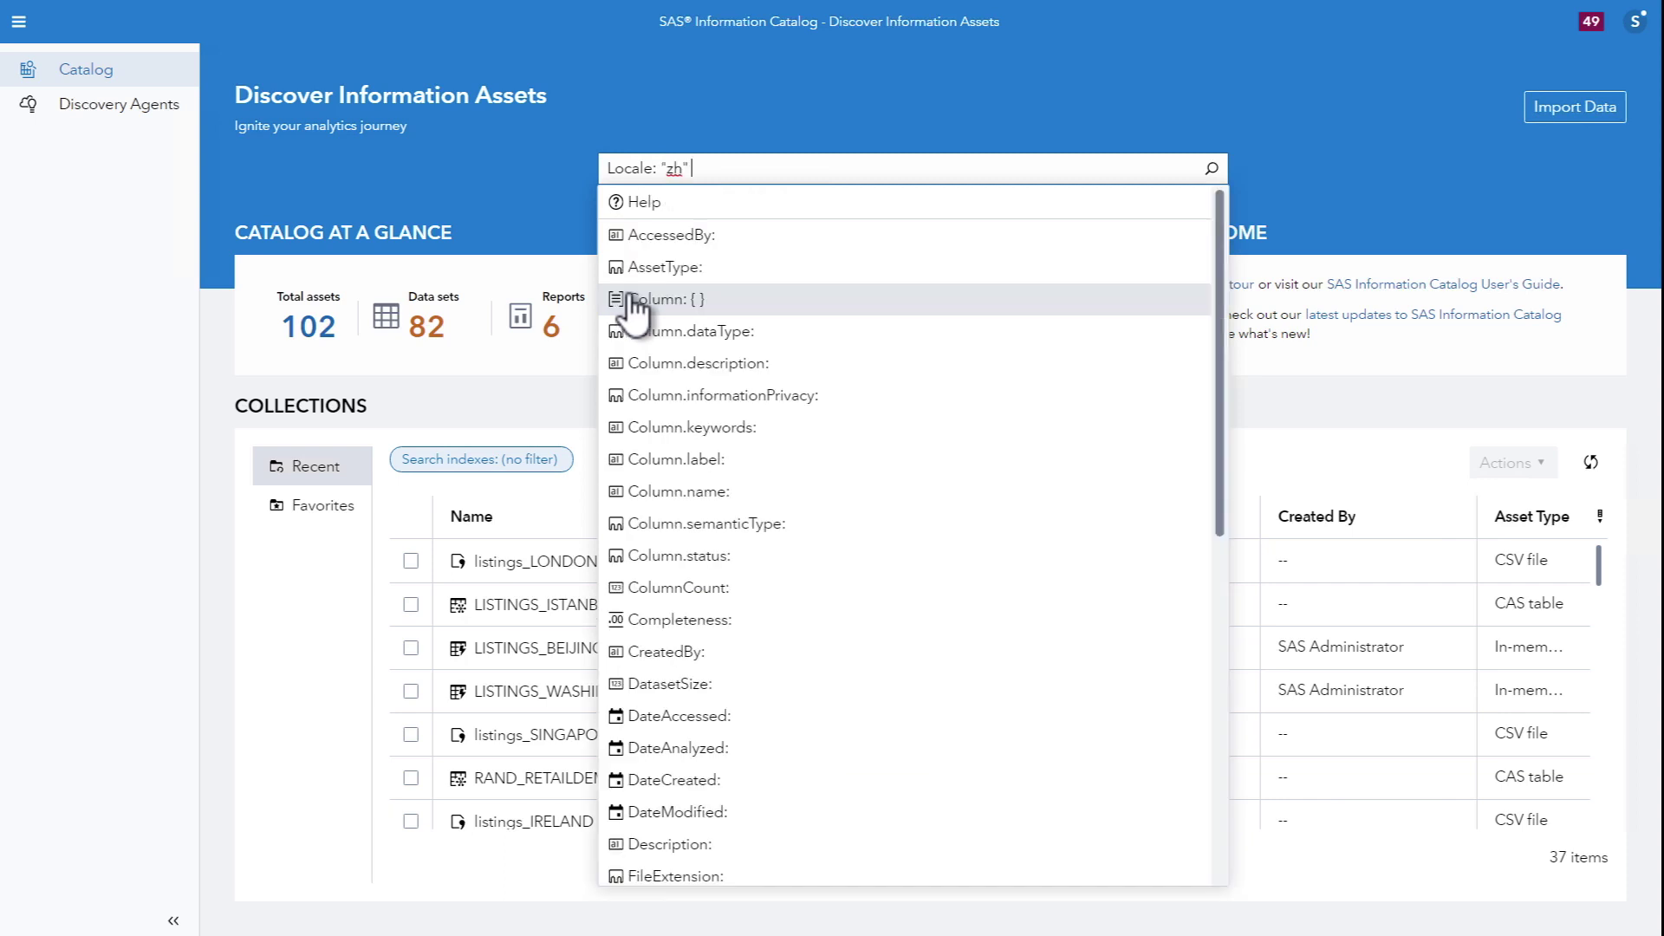
{"action": "key", "text": "Return"}
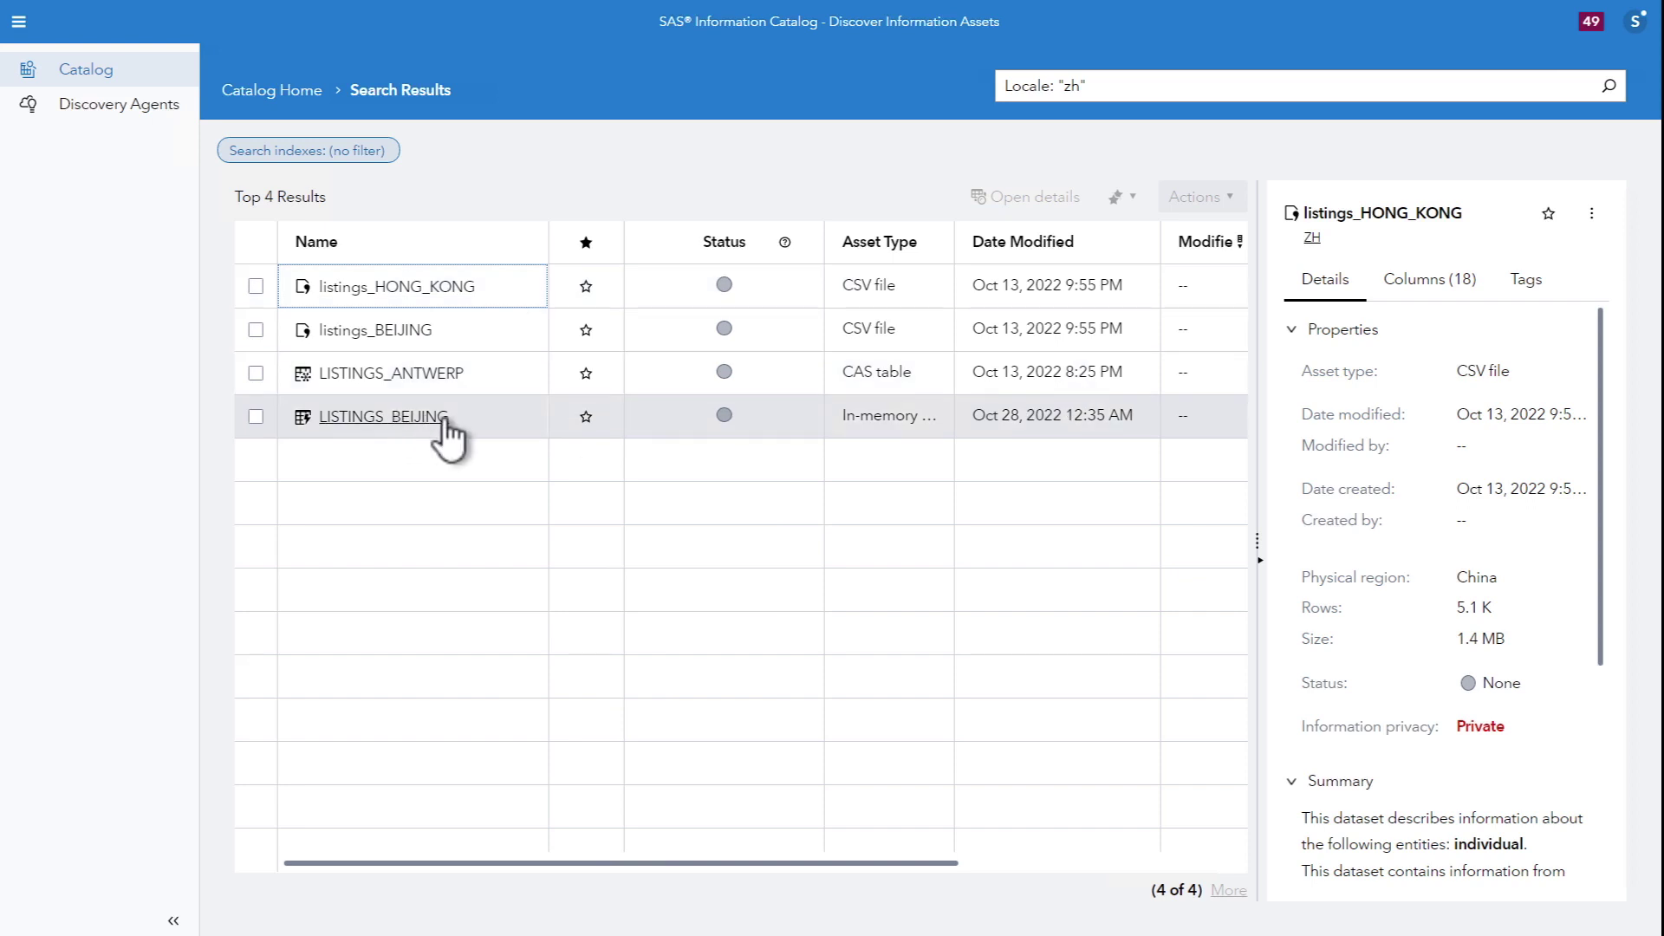
{"action": "left_click", "coordinate": [413, 289]}
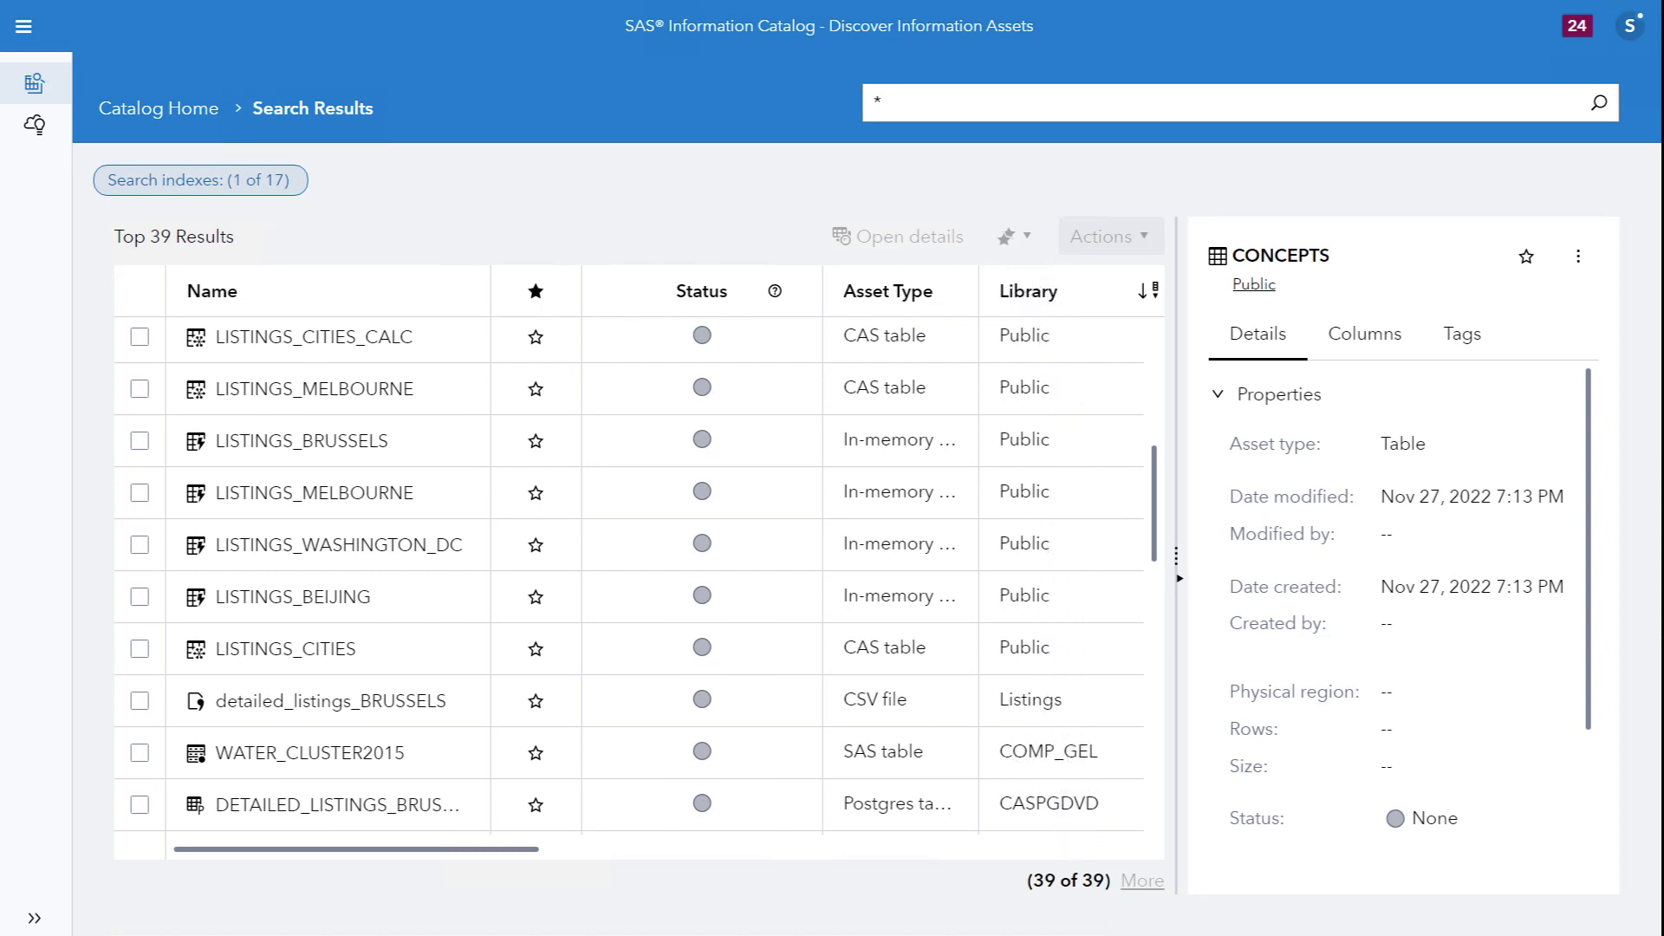
Search by Library.name: and view LISTINGS_WASHINGTON_DC and LISTINGS_BEIJING details
{"action": "type", "text": "Library.name:"}
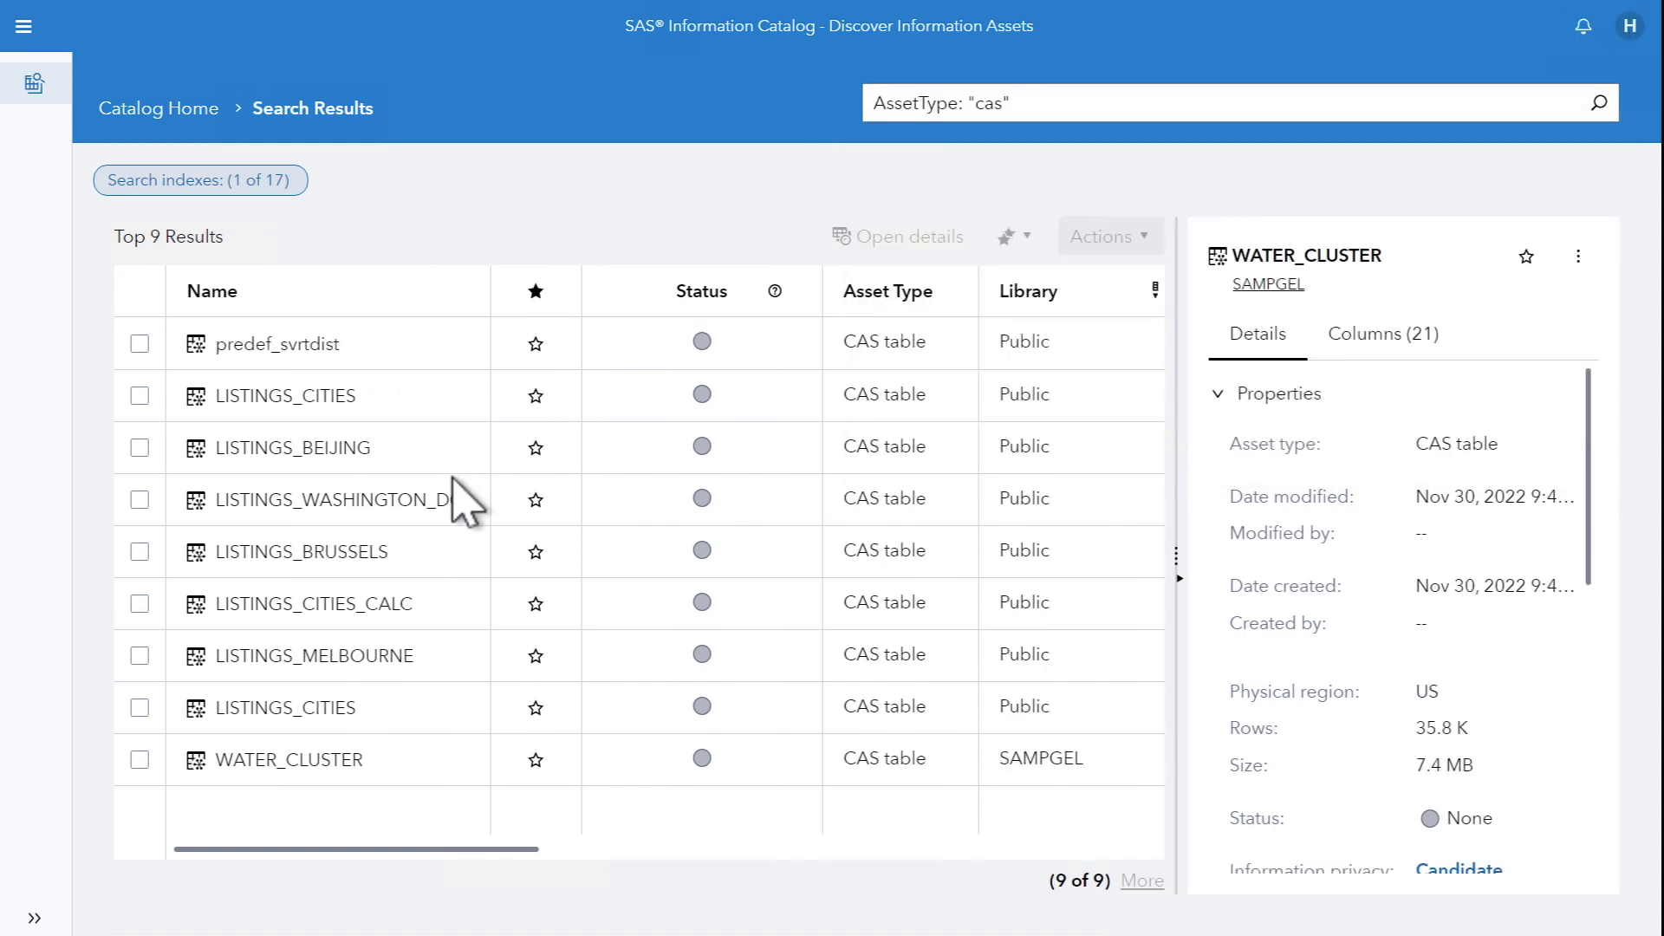
{"action": "left_click", "coordinate": [438, 501]}
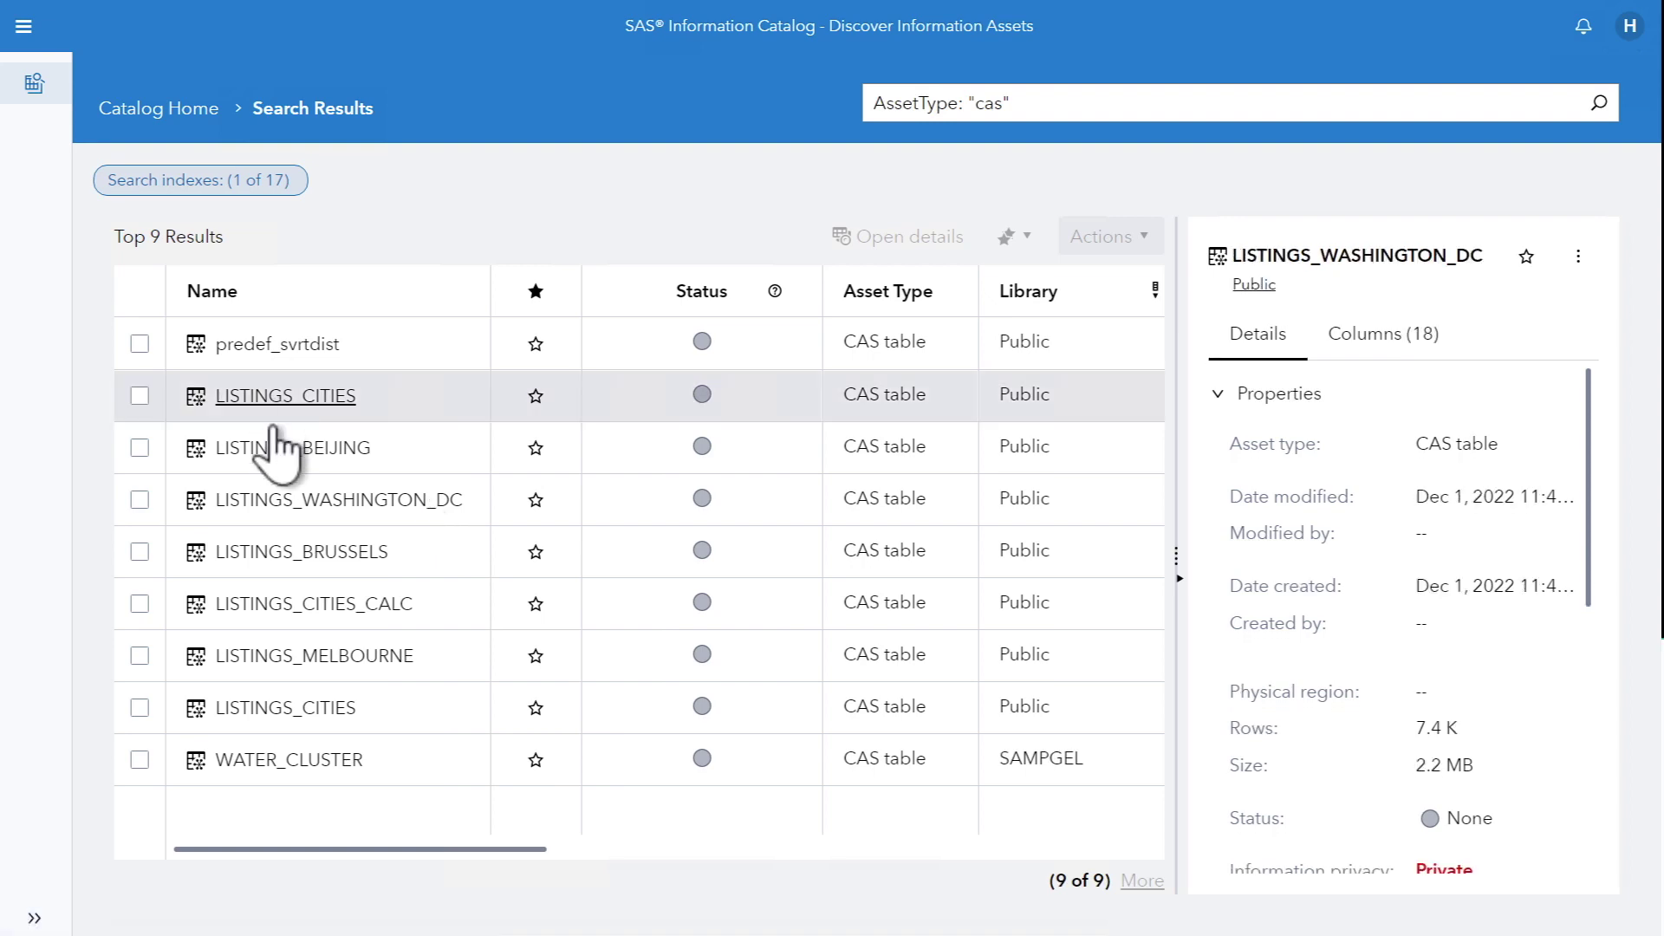
{"action": "left_click", "coordinate": [278, 455]}
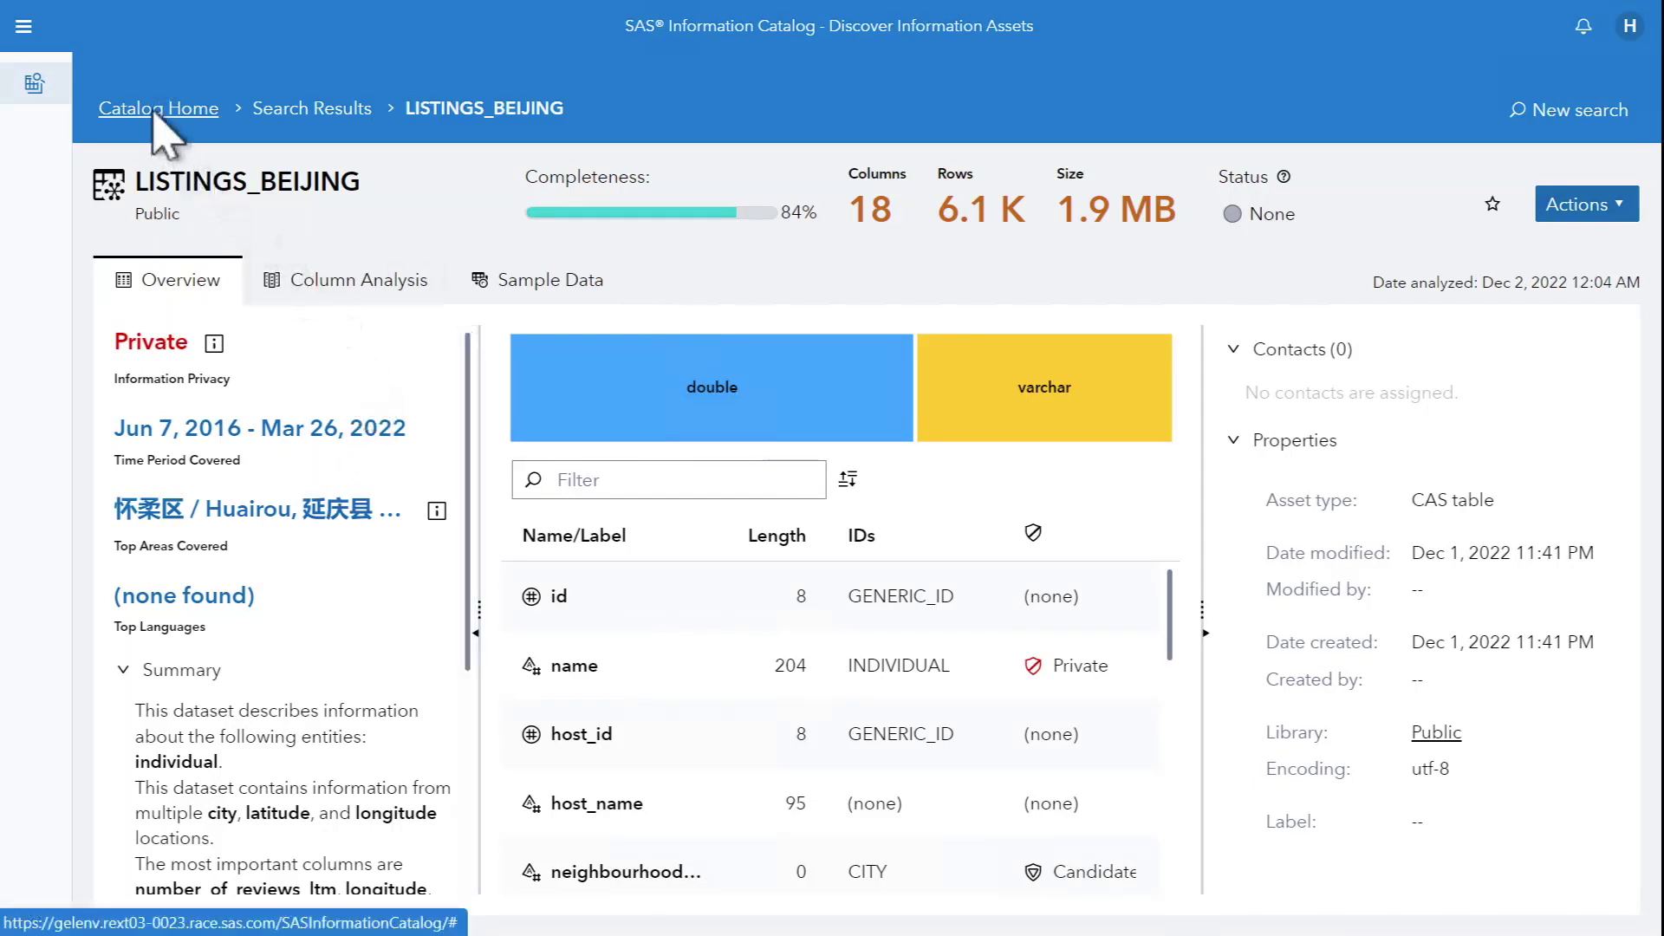
From catalog home, list the 9 CAS table assets and open WATER_CLUSTER's details
{"action": "left_click", "coordinate": [157, 108]}
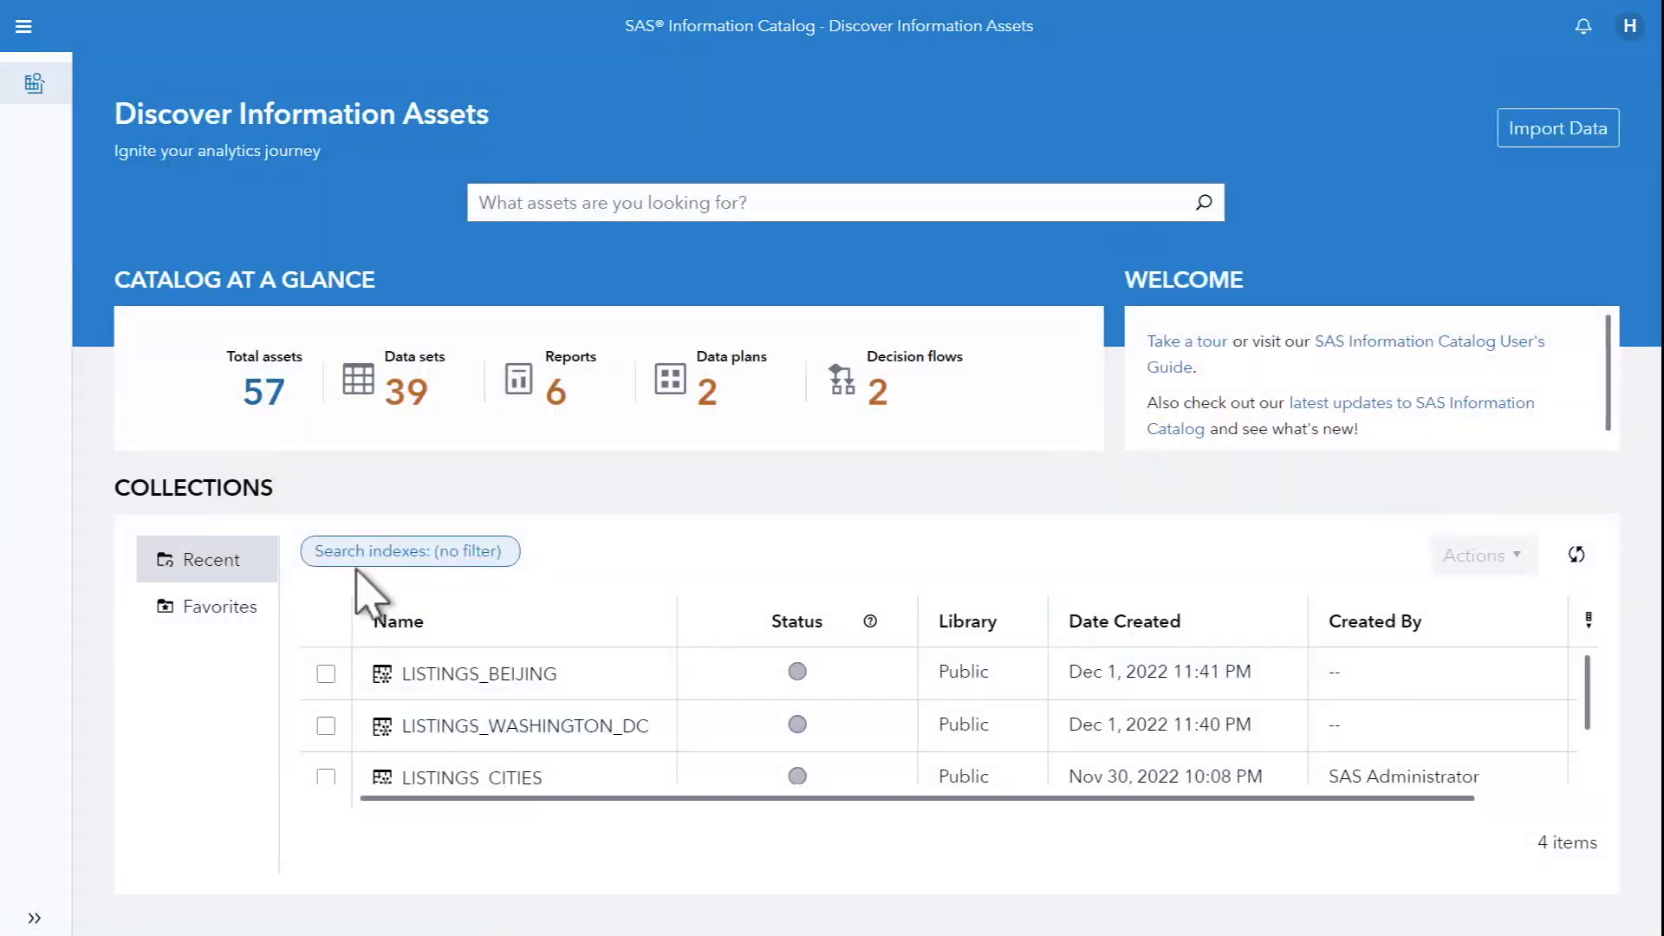
{"action": "scroll", "coordinate": [427, 717], "scroll_direction": "down", "scroll_amount": 1}
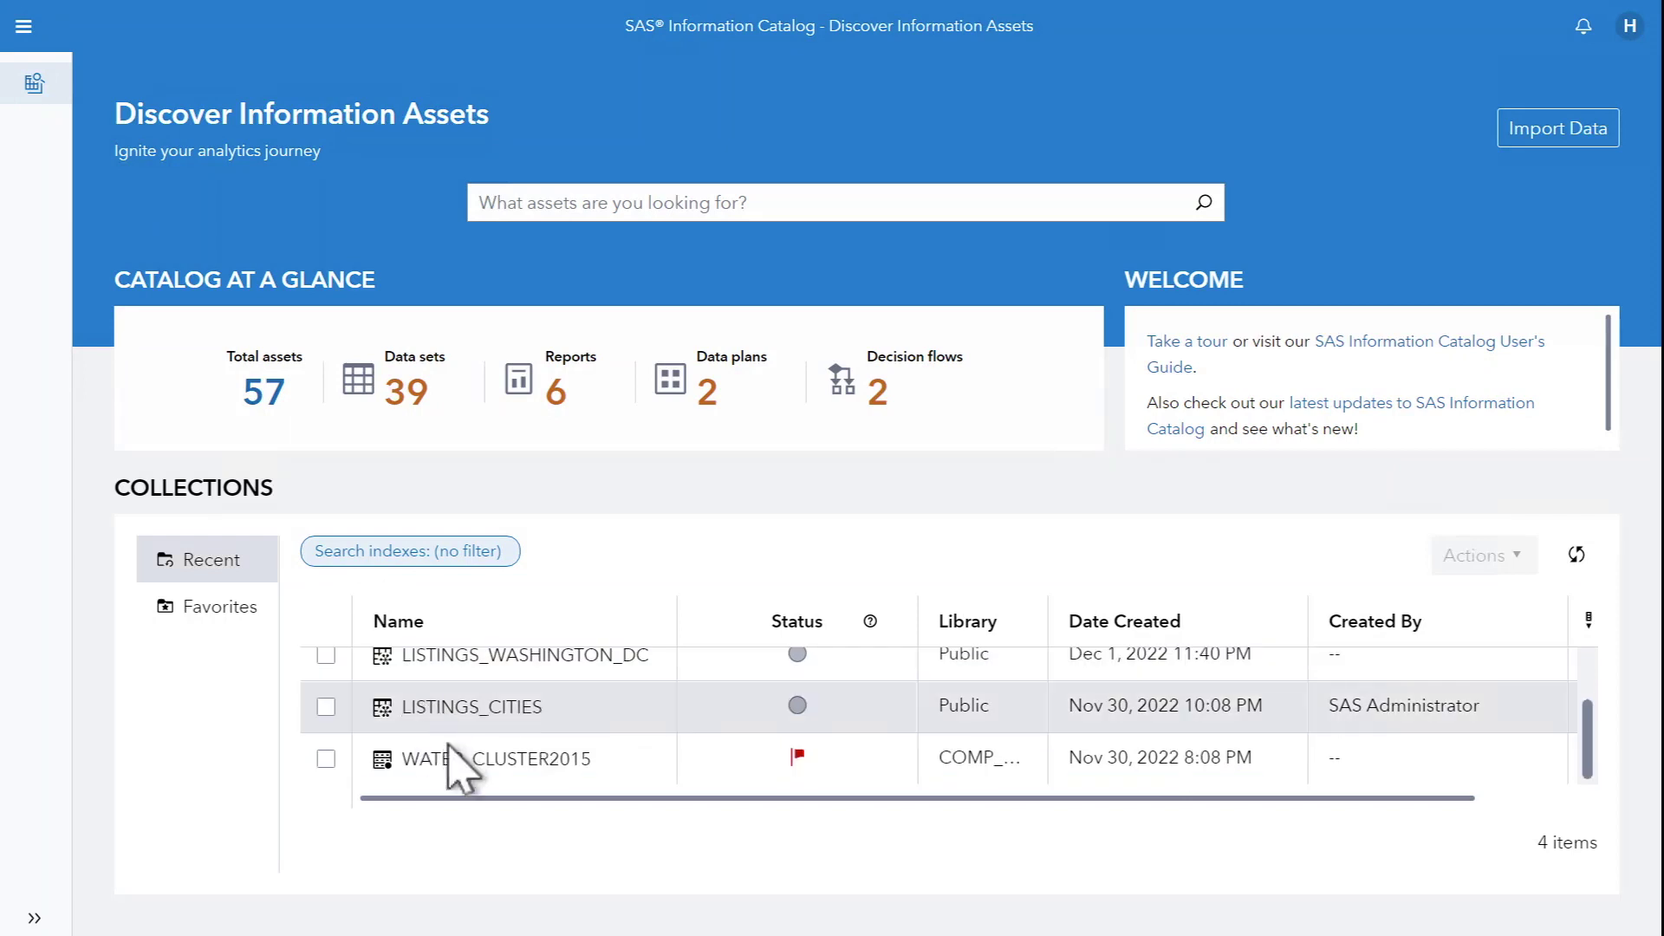
{"action": "left_click", "coordinate": [405, 392]}
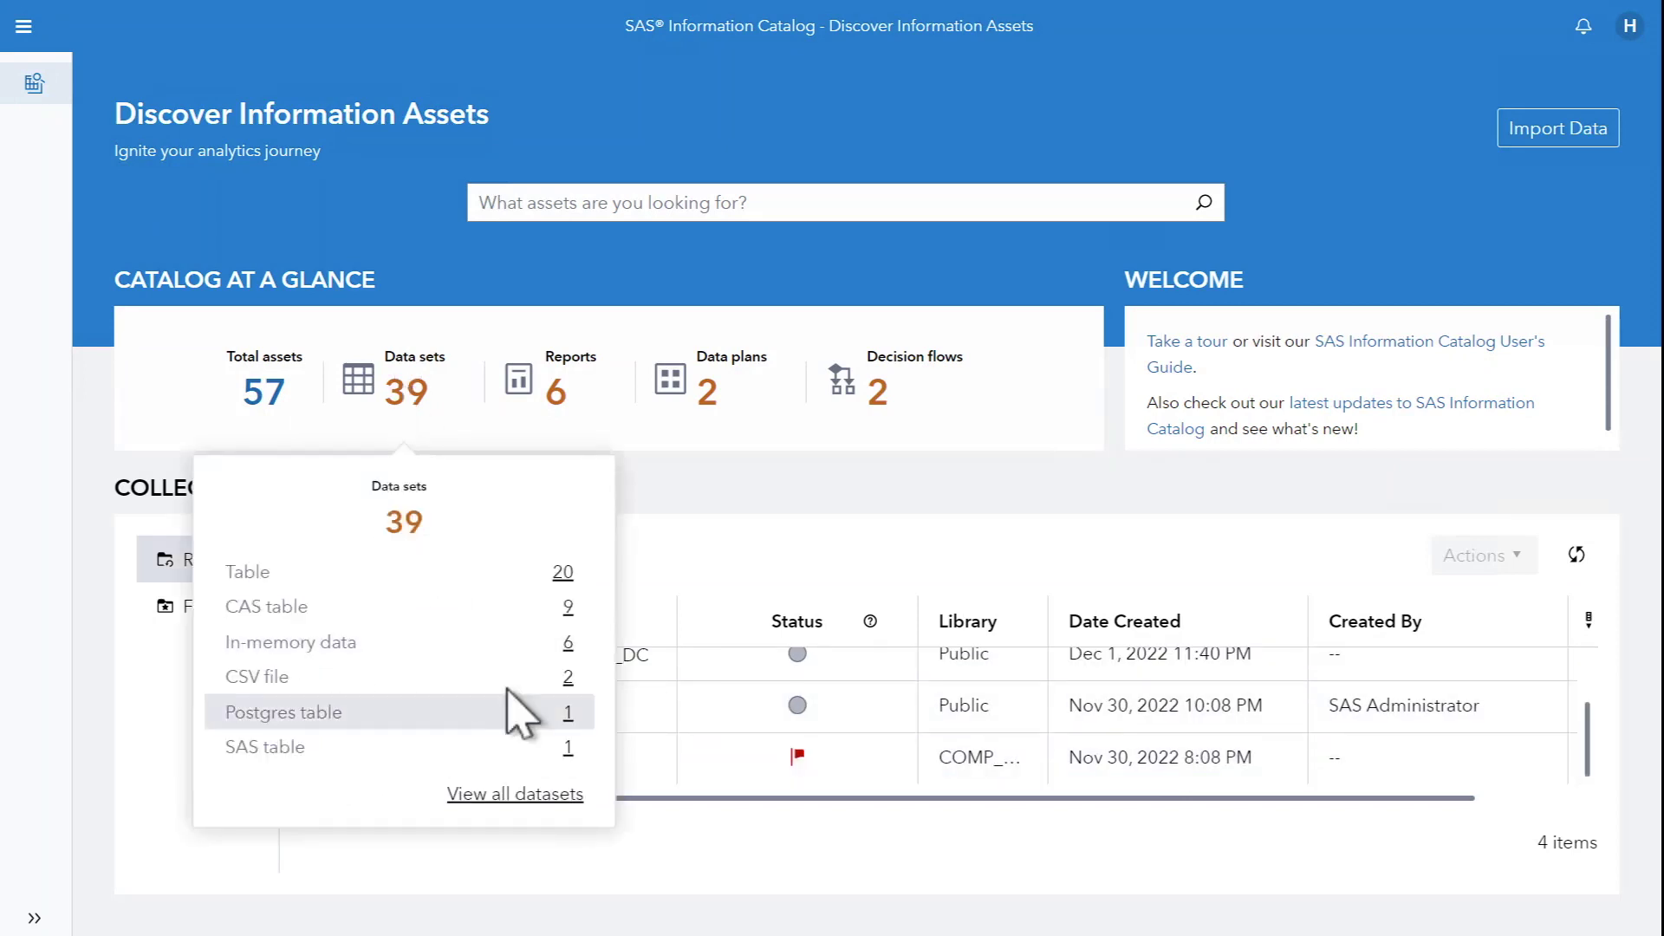
{"action": "left_click", "coordinate": [568, 608]}
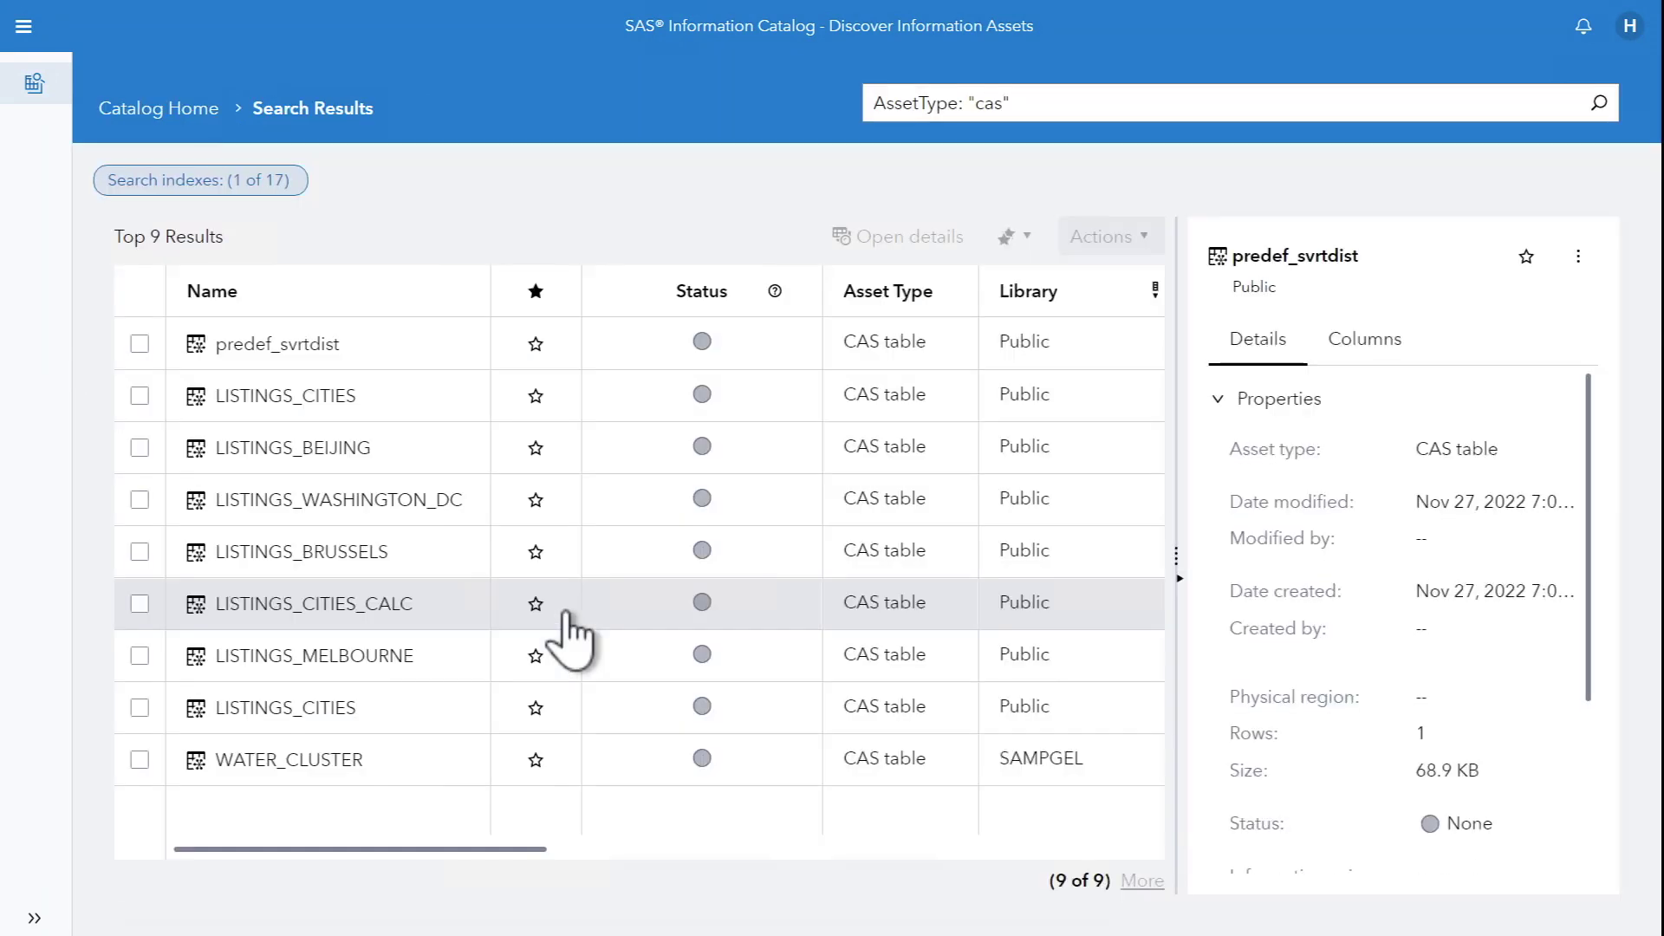
{"action": "left_click", "coordinate": [318, 760]}
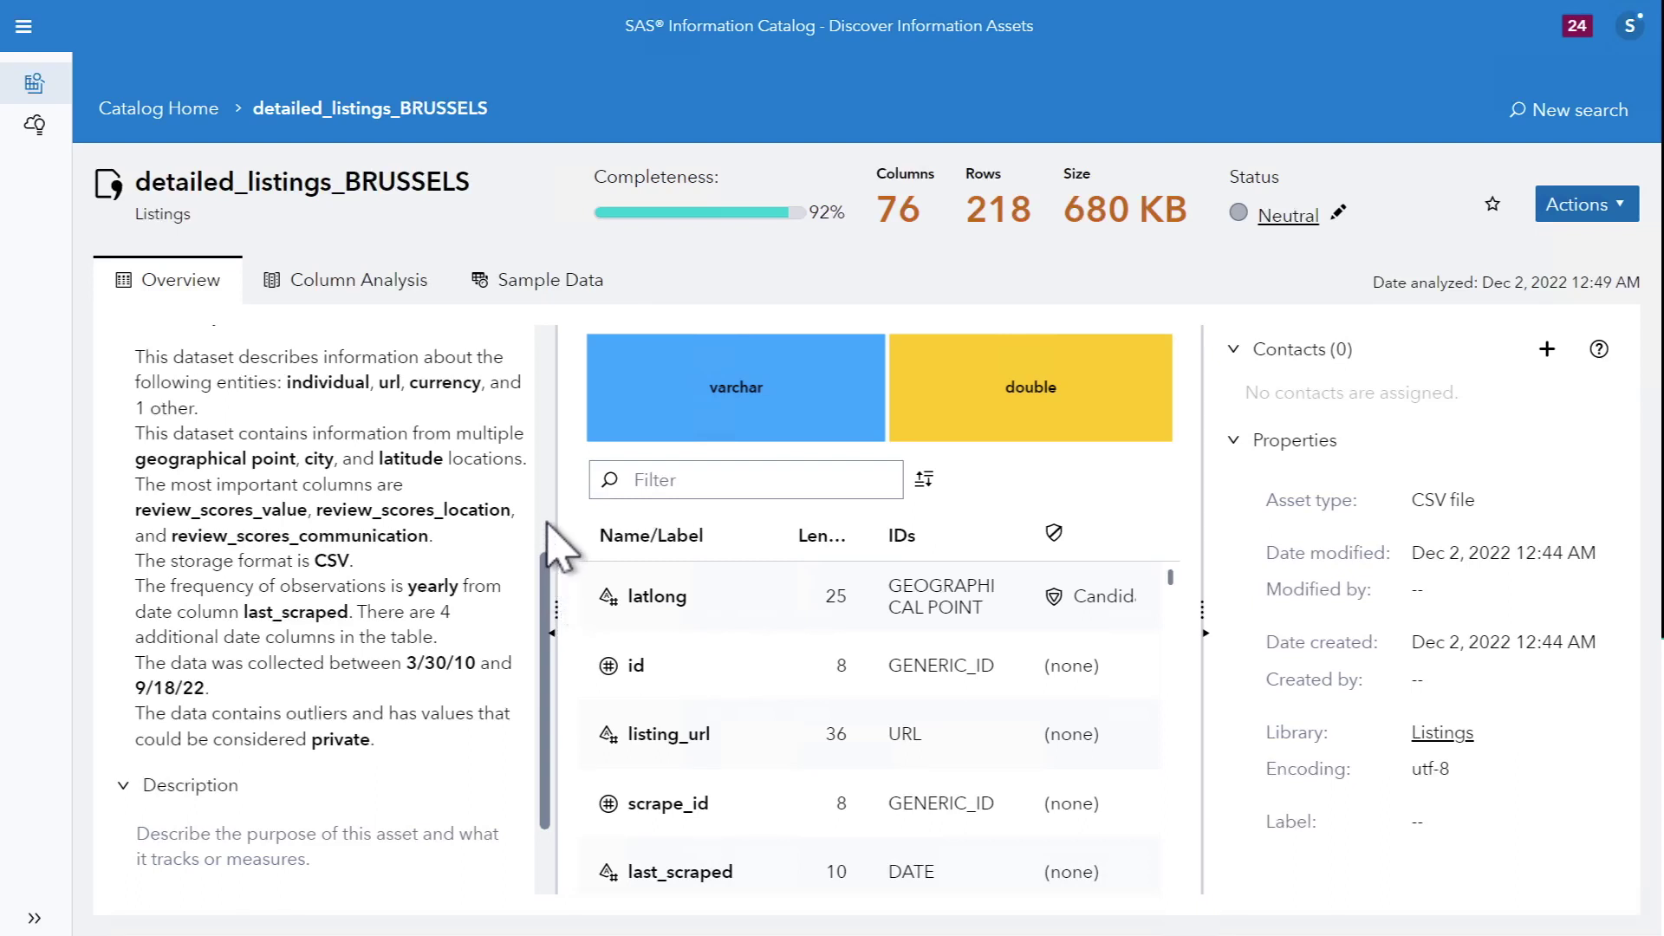
Review the detailed_listings_BRUSSELS overview, its Top Areas Covered, and its INDIVIDUAL and GIVEN NAME private identifiers
{"action": "left_click_drag", "start_coordinate": [549, 590], "coordinate": [544, 555]}
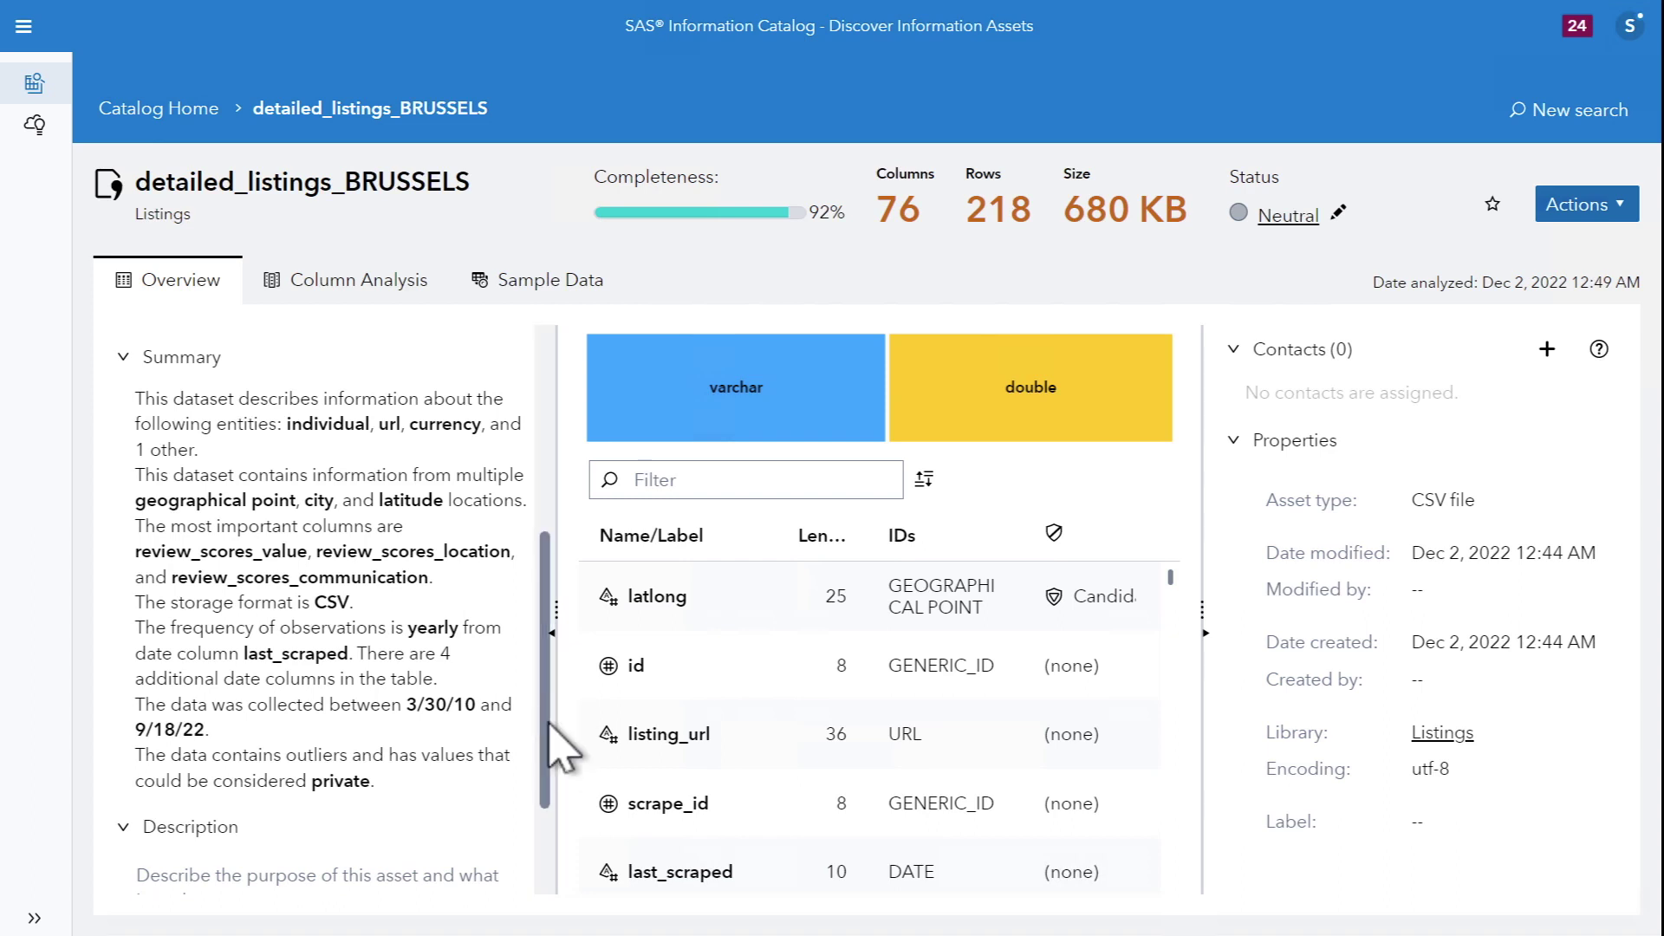
{"action": "left_click_drag", "start_coordinate": [550, 728], "coordinate": [531, 502]}
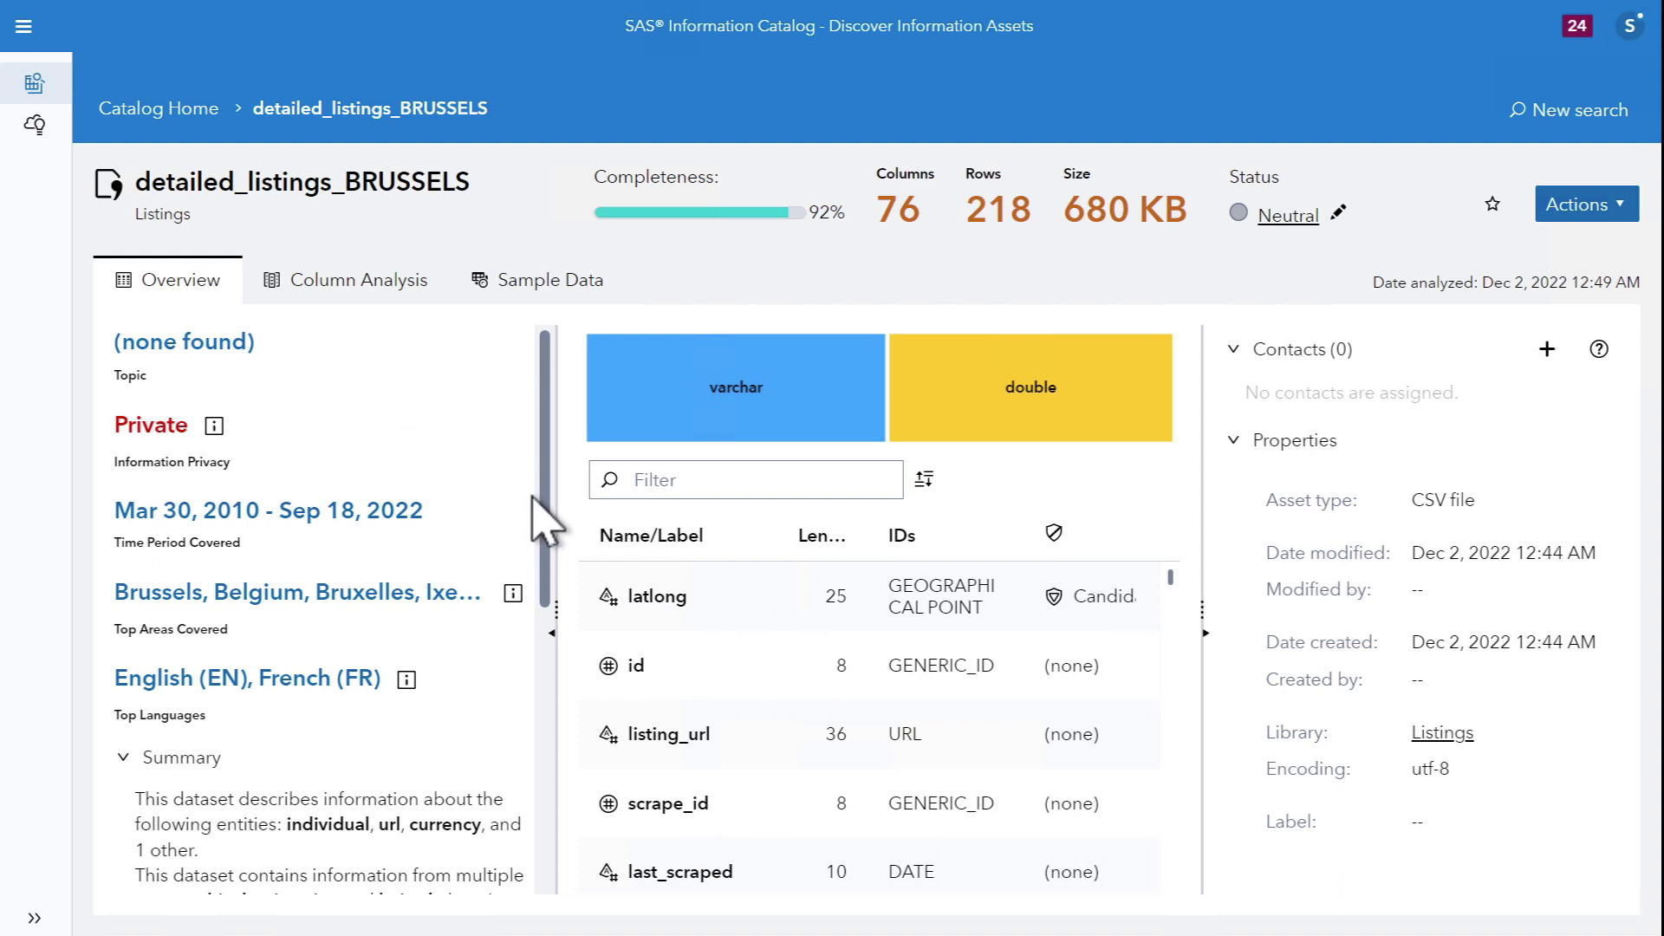
{"action": "left_click_drag", "start_coordinate": [557, 549], "coordinate": [575, 742]}
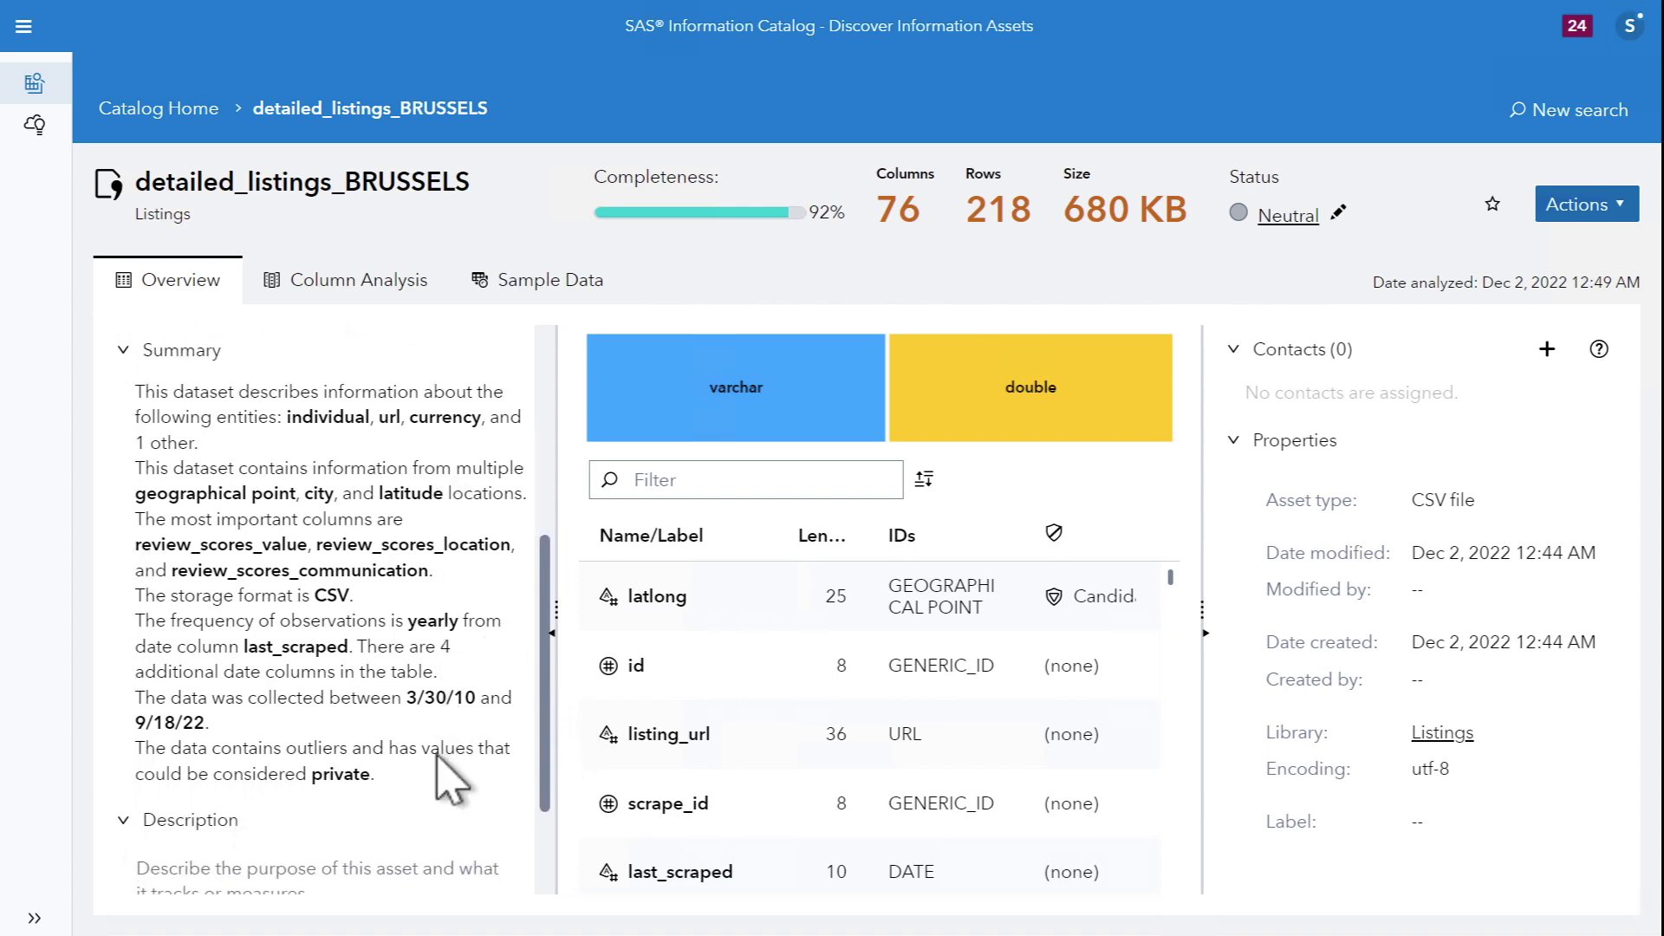
{"action": "left_click_drag", "start_coordinate": [550, 724], "coordinate": [538, 520]}
{"action": "left_click", "coordinate": [513, 479]}
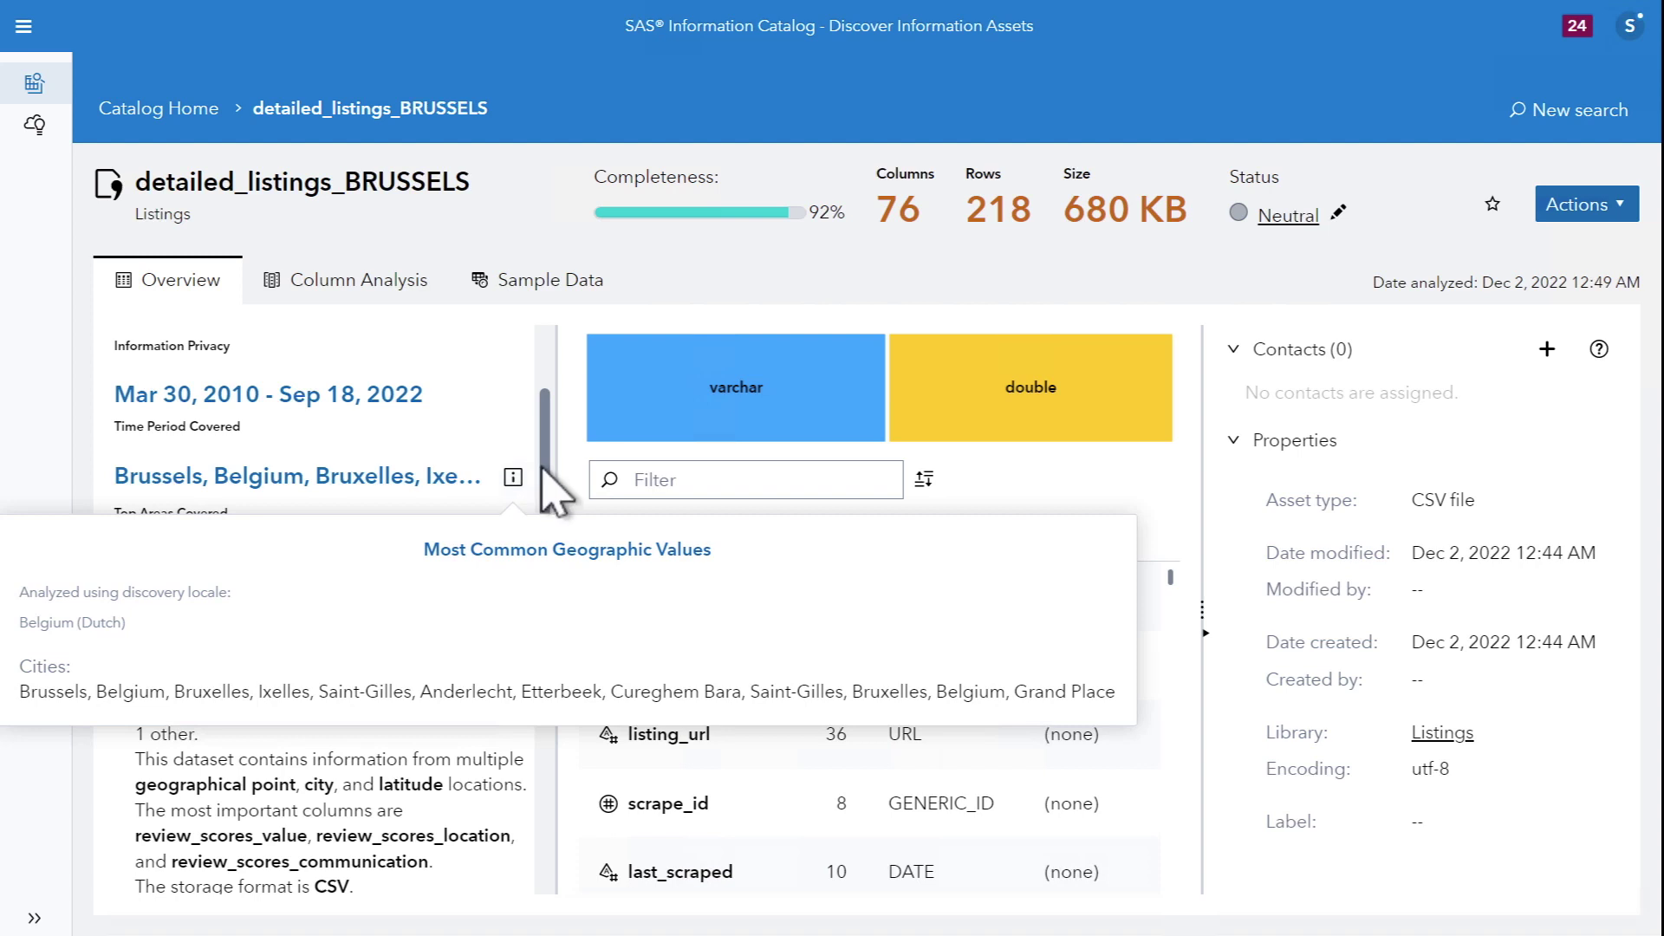
{"action": "left_click_drag", "start_coordinate": [551, 483], "coordinate": [547, 439]}
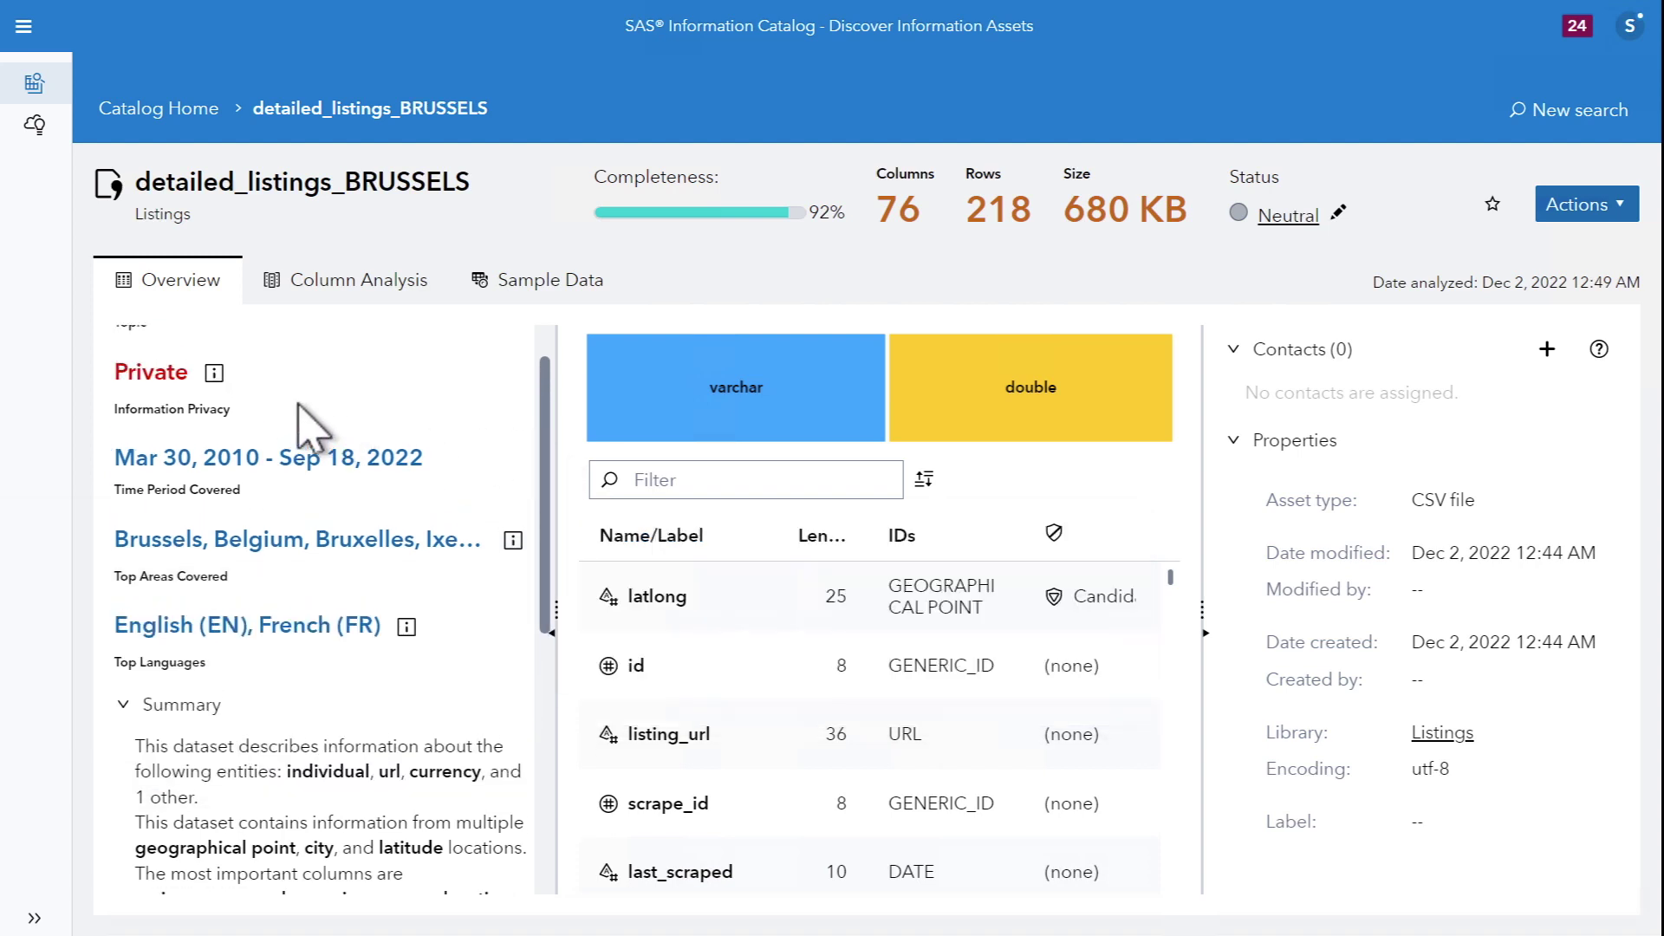
{"action": "left_click", "coordinate": [213, 373]}
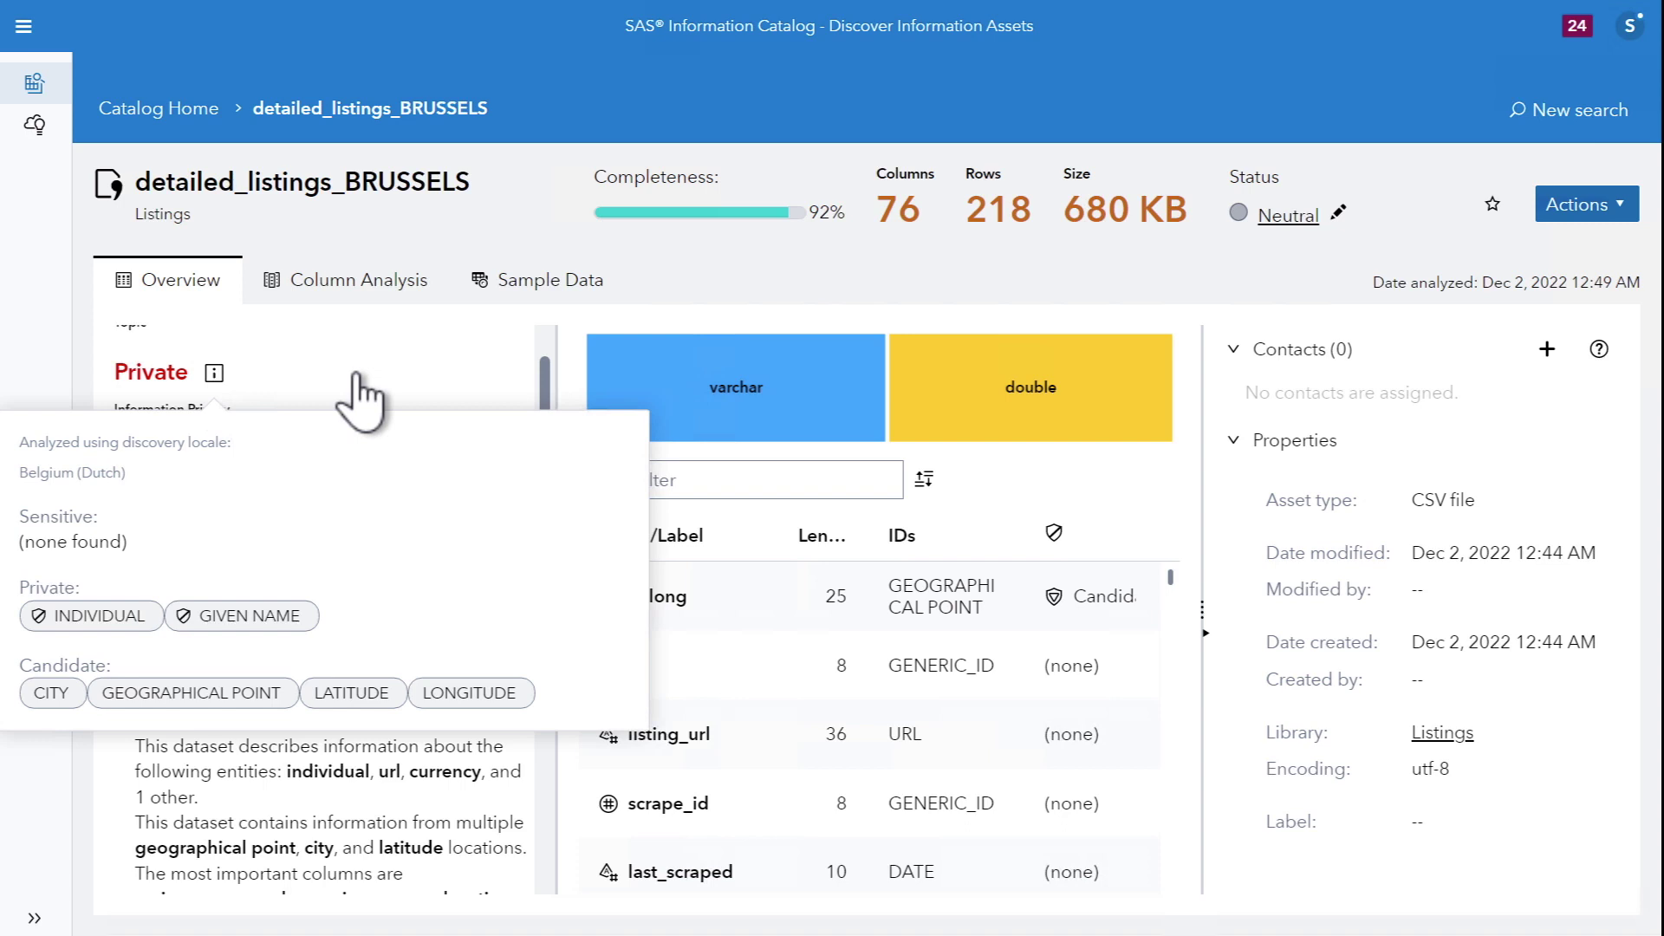
Close the privacy popup and browse the Top Languages detected languages and analyzed columns
{"action": "left_click", "coordinate": [414, 404]}
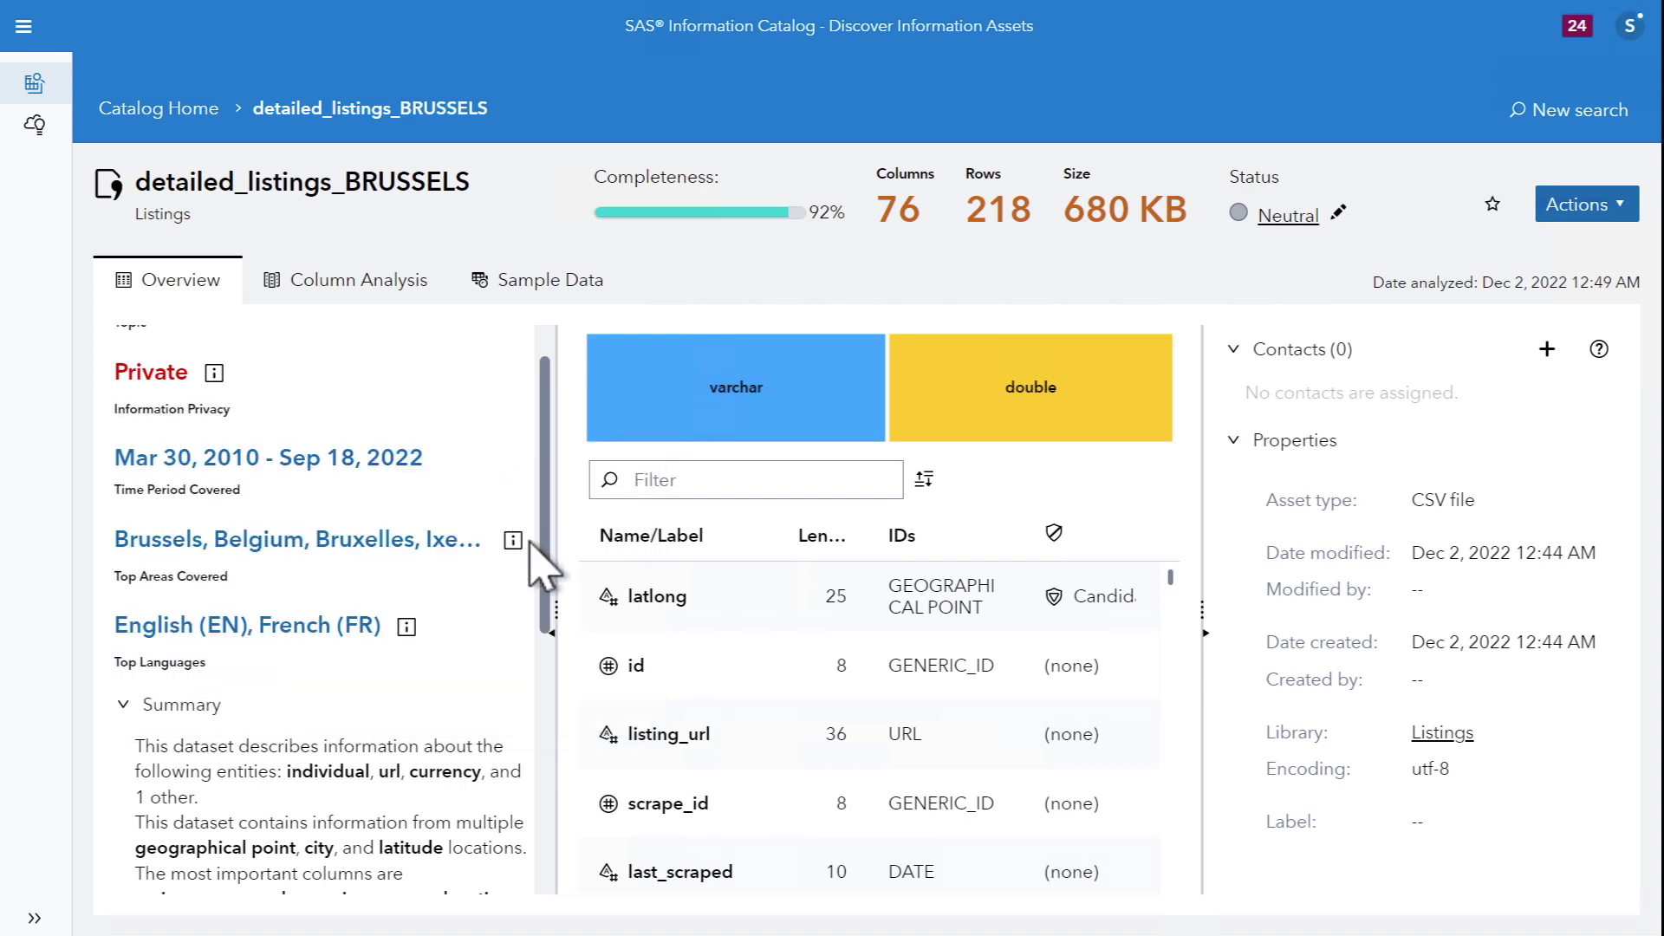
{"action": "left_click", "coordinate": [406, 628]}
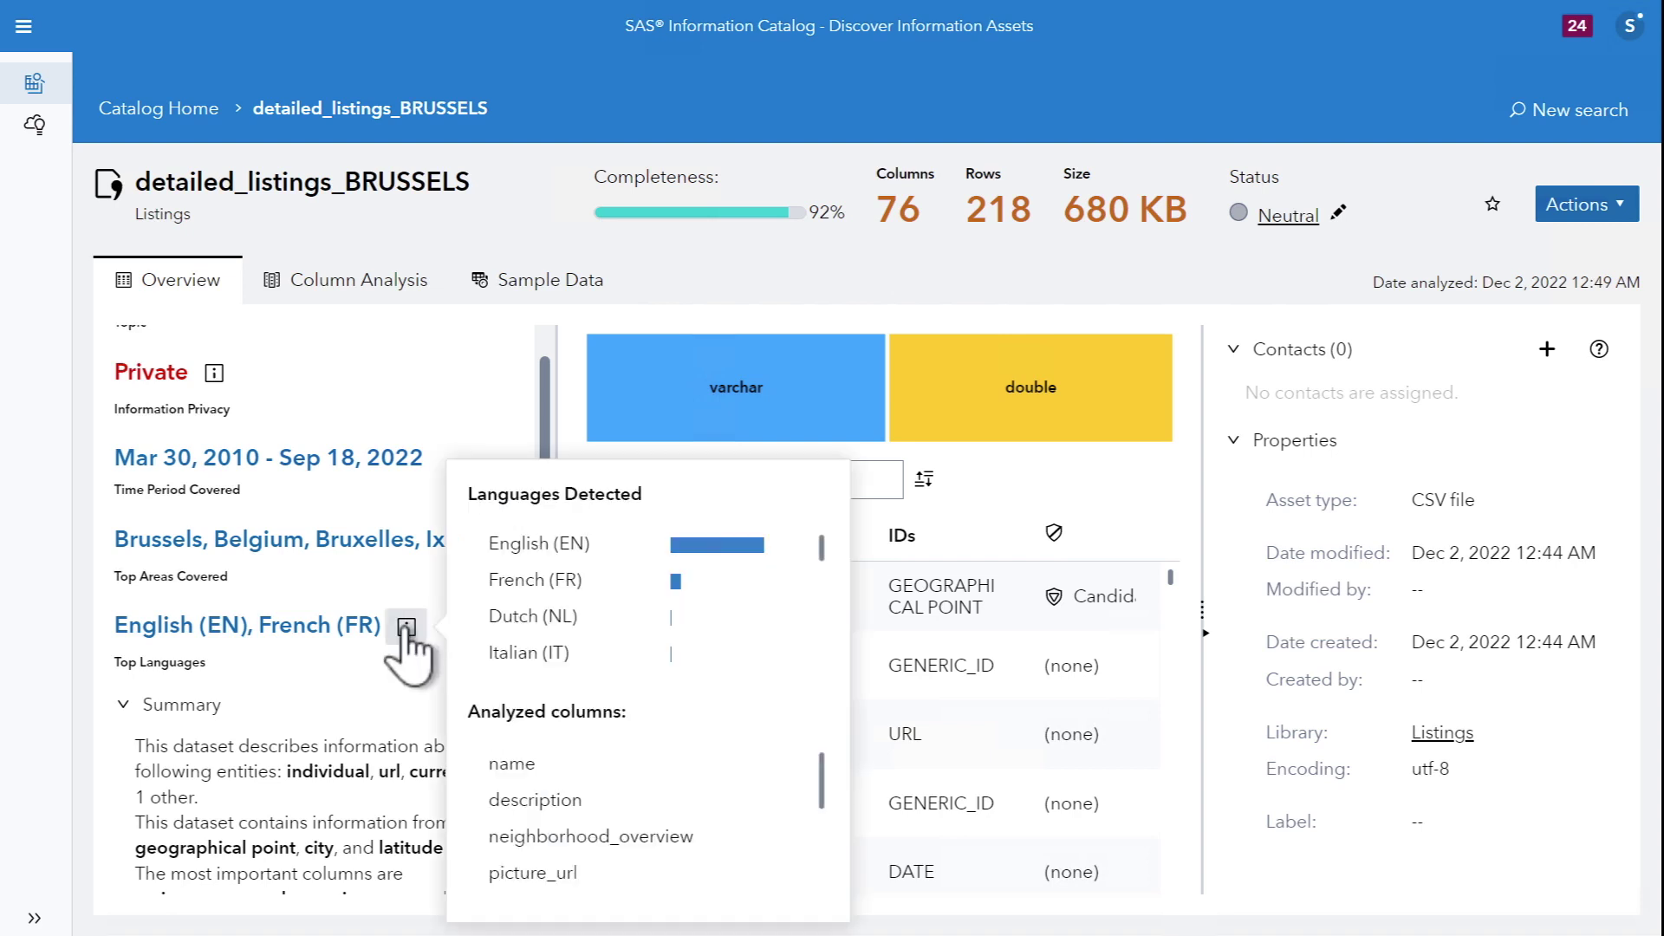
{"action": "left_click_drag", "start_coordinate": [818, 555], "coordinate": [823, 649]}
{"action": "left_click_drag", "start_coordinate": [824, 776], "coordinate": [824, 841]}
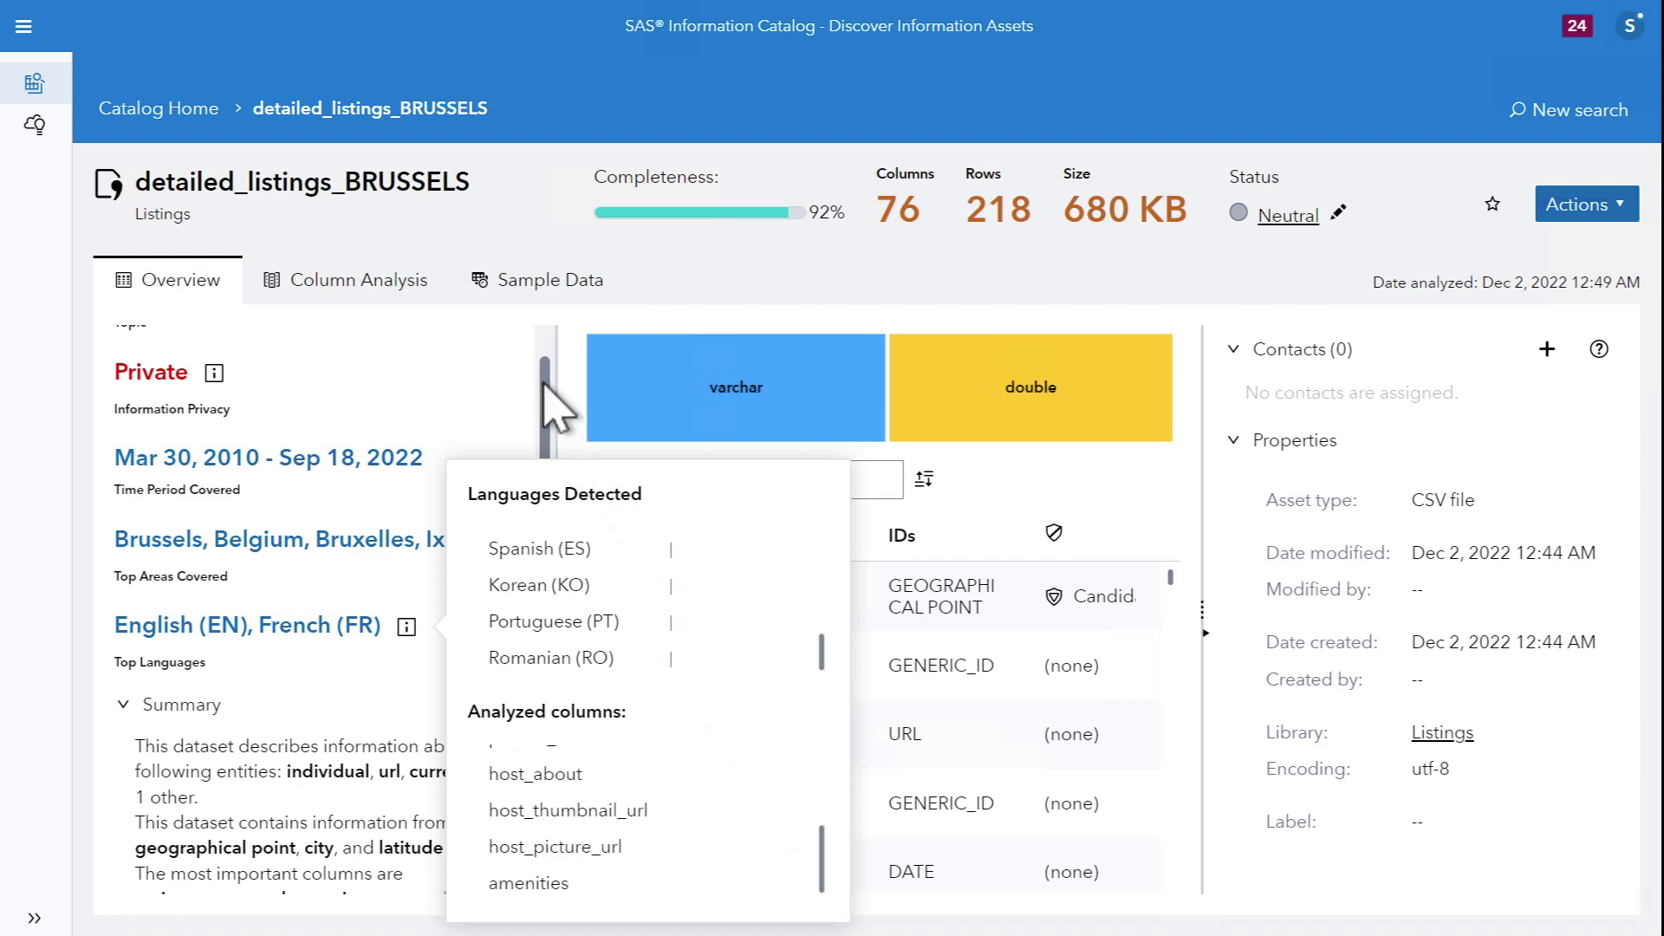
{"action": "left_click", "coordinate": [761, 192]}
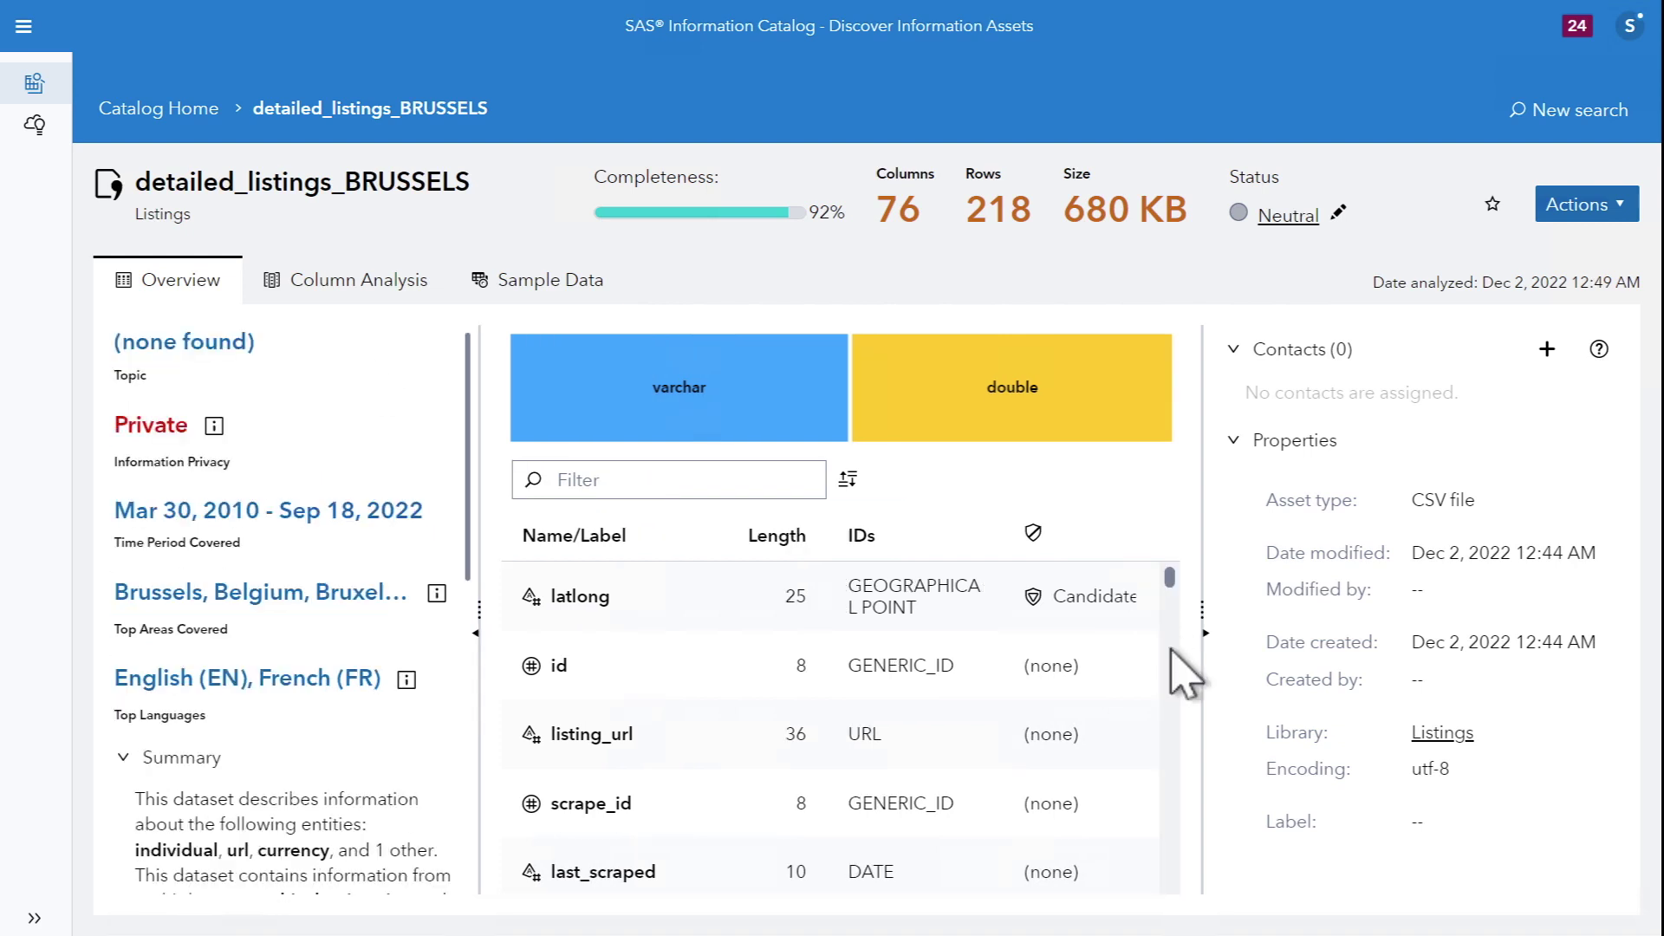
Scroll the overview's column table back to show the latlong GEOGRAPHICAL POINT candidate
{"action": "scroll", "coordinate": [1172, 652], "scroll_direction": "down", "scroll_amount": 3}
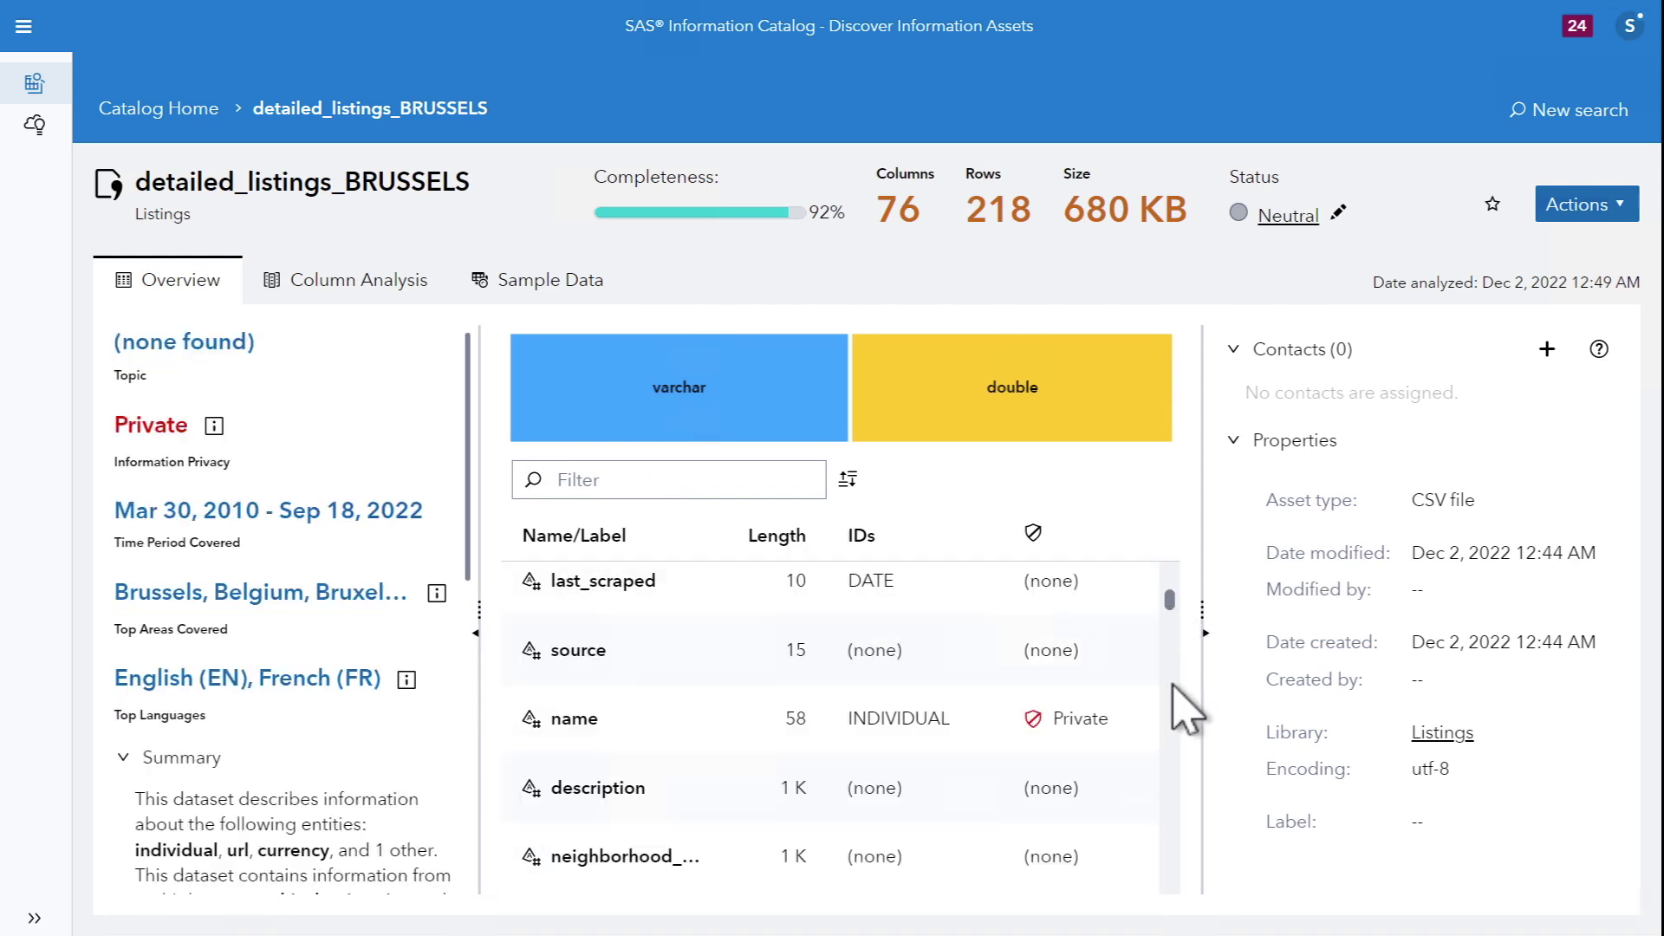
{"action": "scroll", "coordinate": [1181, 677], "scroll_direction": "down", "scroll_amount": 3}
{"action": "left_click_drag", "start_coordinate": [1168, 629], "coordinate": [1171, 595]}
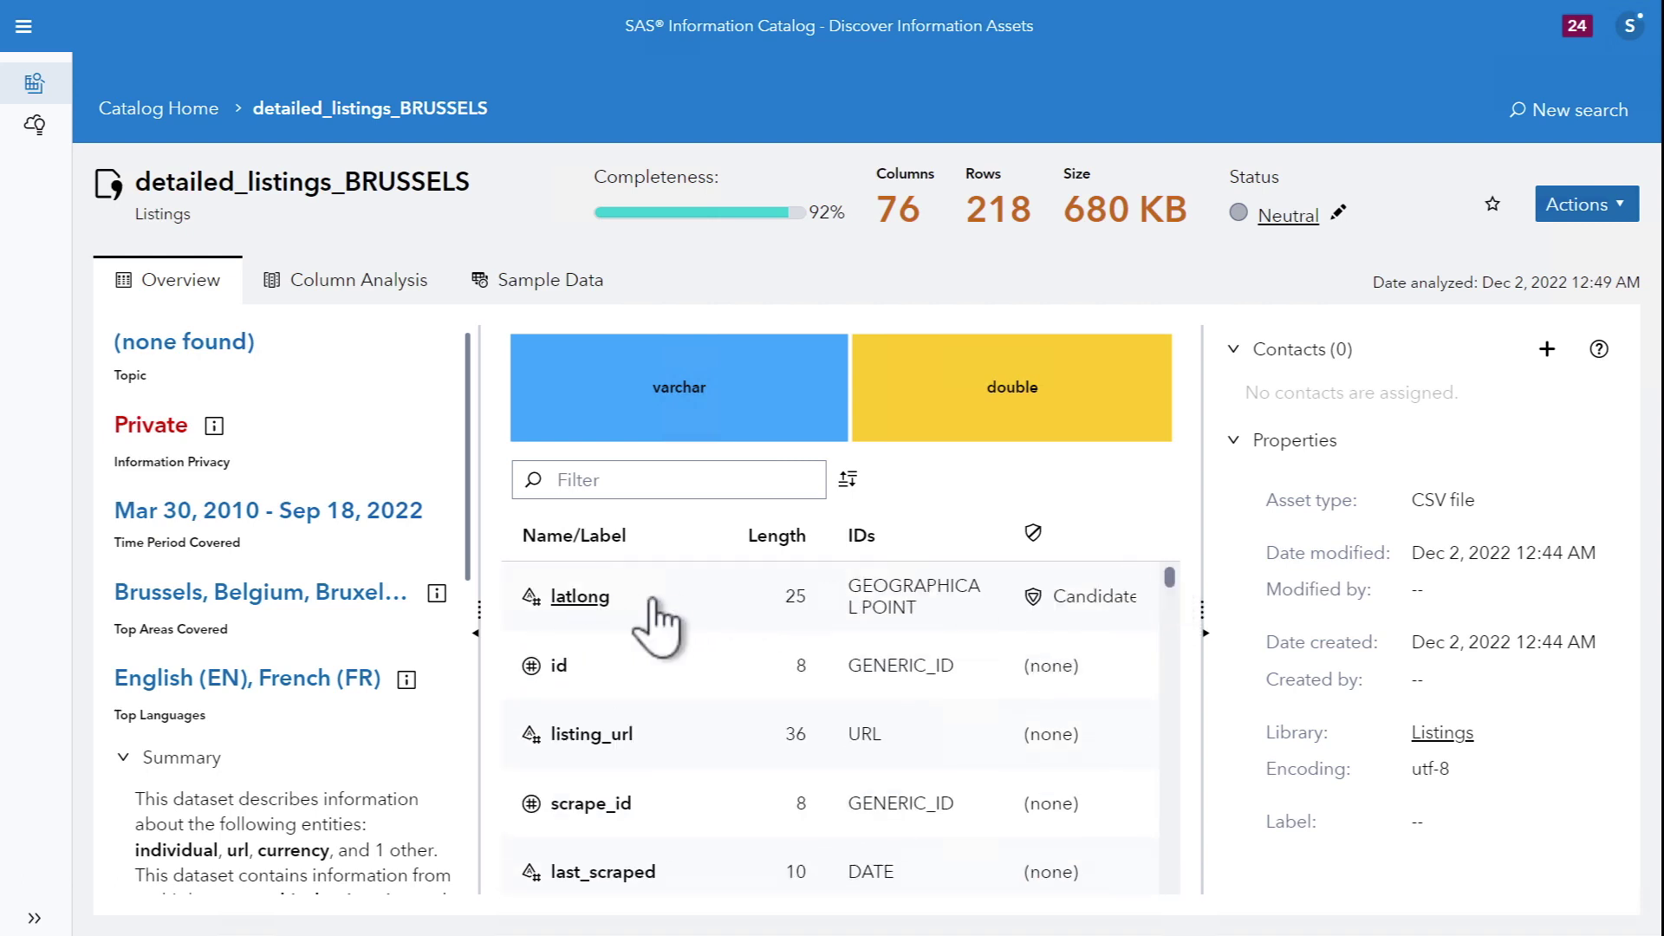
Open latlong's column graphs and show its least frequent values on the map
{"action": "left_click", "coordinate": [574, 596]}
{"action": "left_click_drag", "start_coordinate": [898, 424], "coordinate": [1158, 423]}
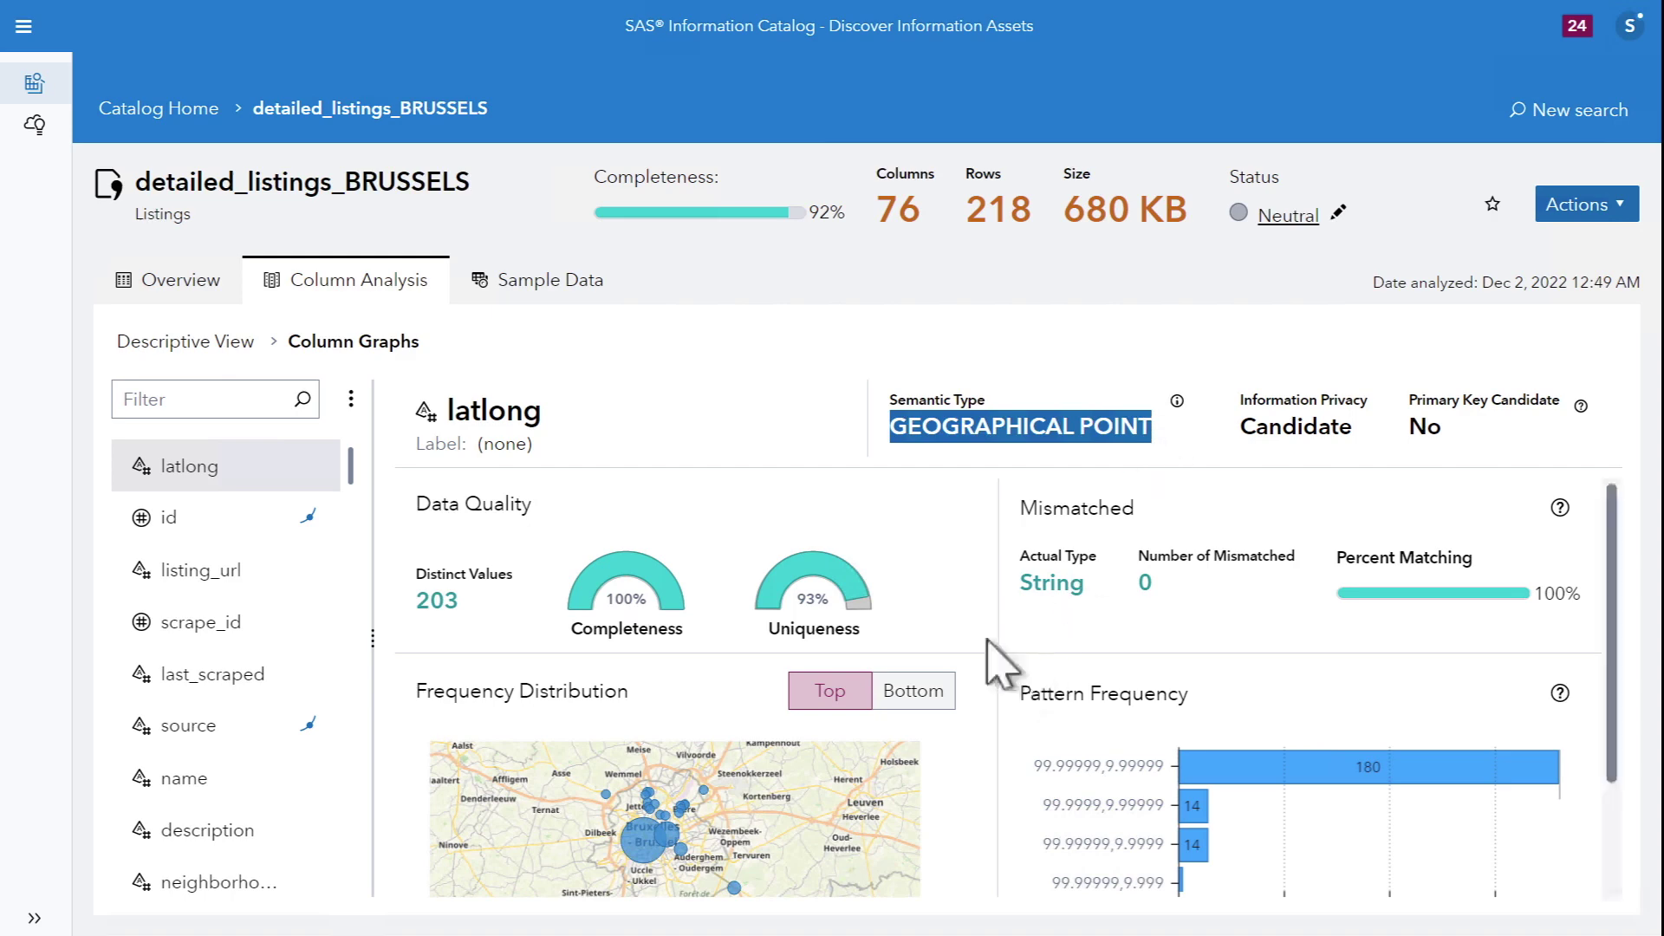
{"action": "scroll", "coordinate": [971, 623], "scroll_direction": "down", "scroll_amount": 2}
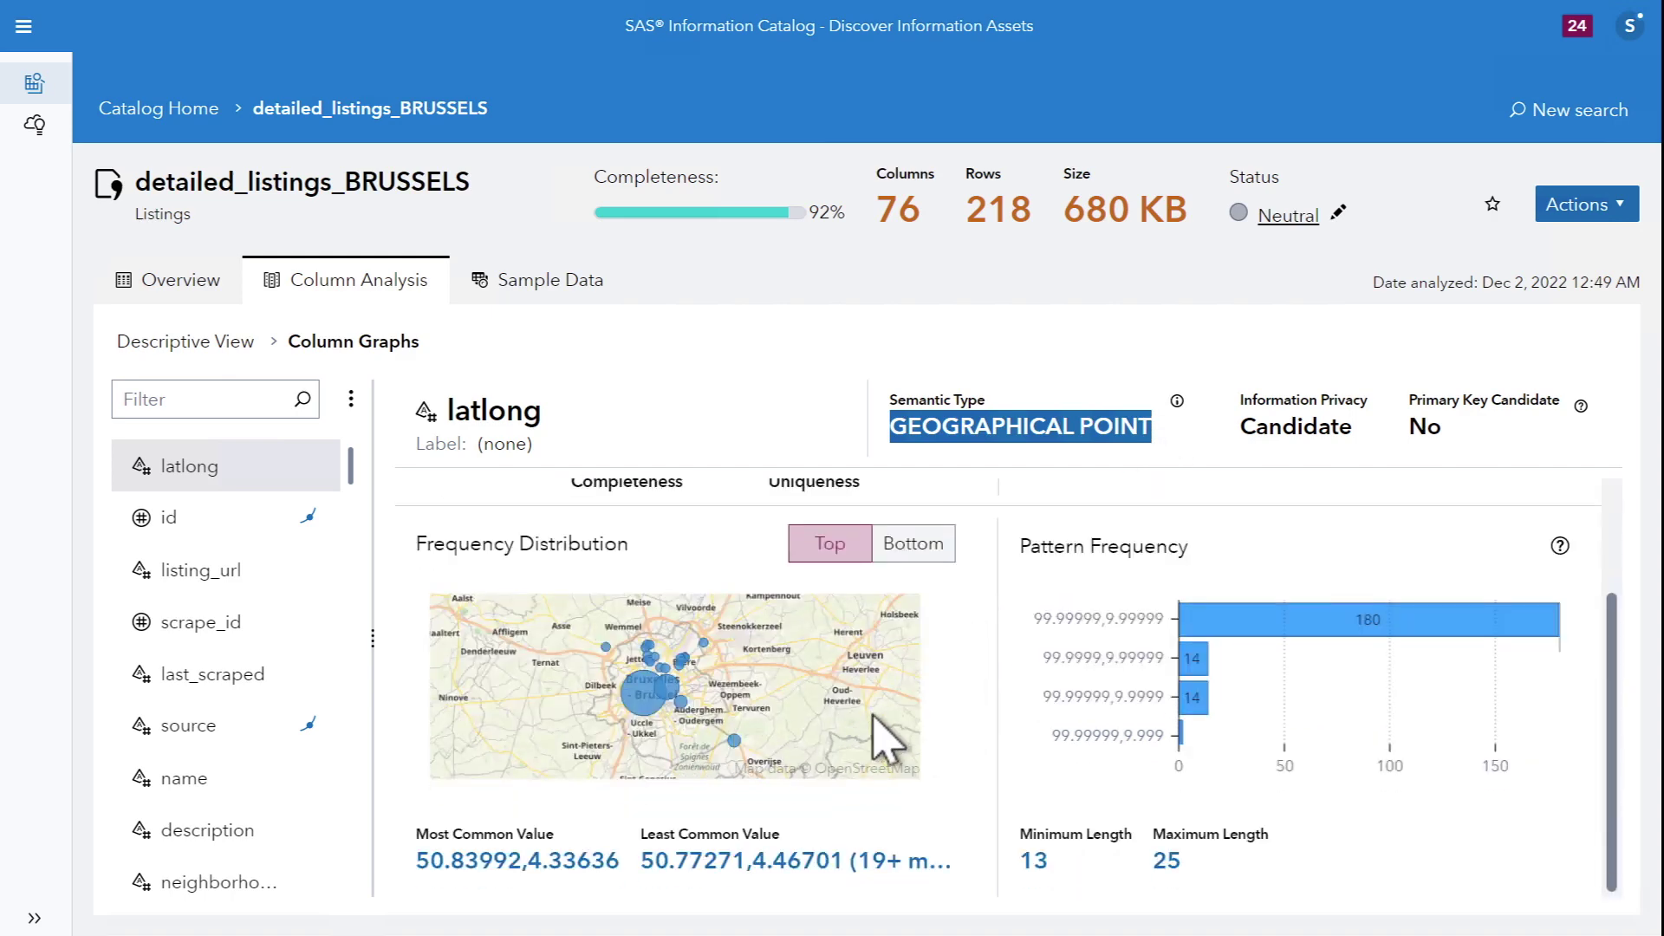
{"action": "left_click", "coordinate": [926, 551]}
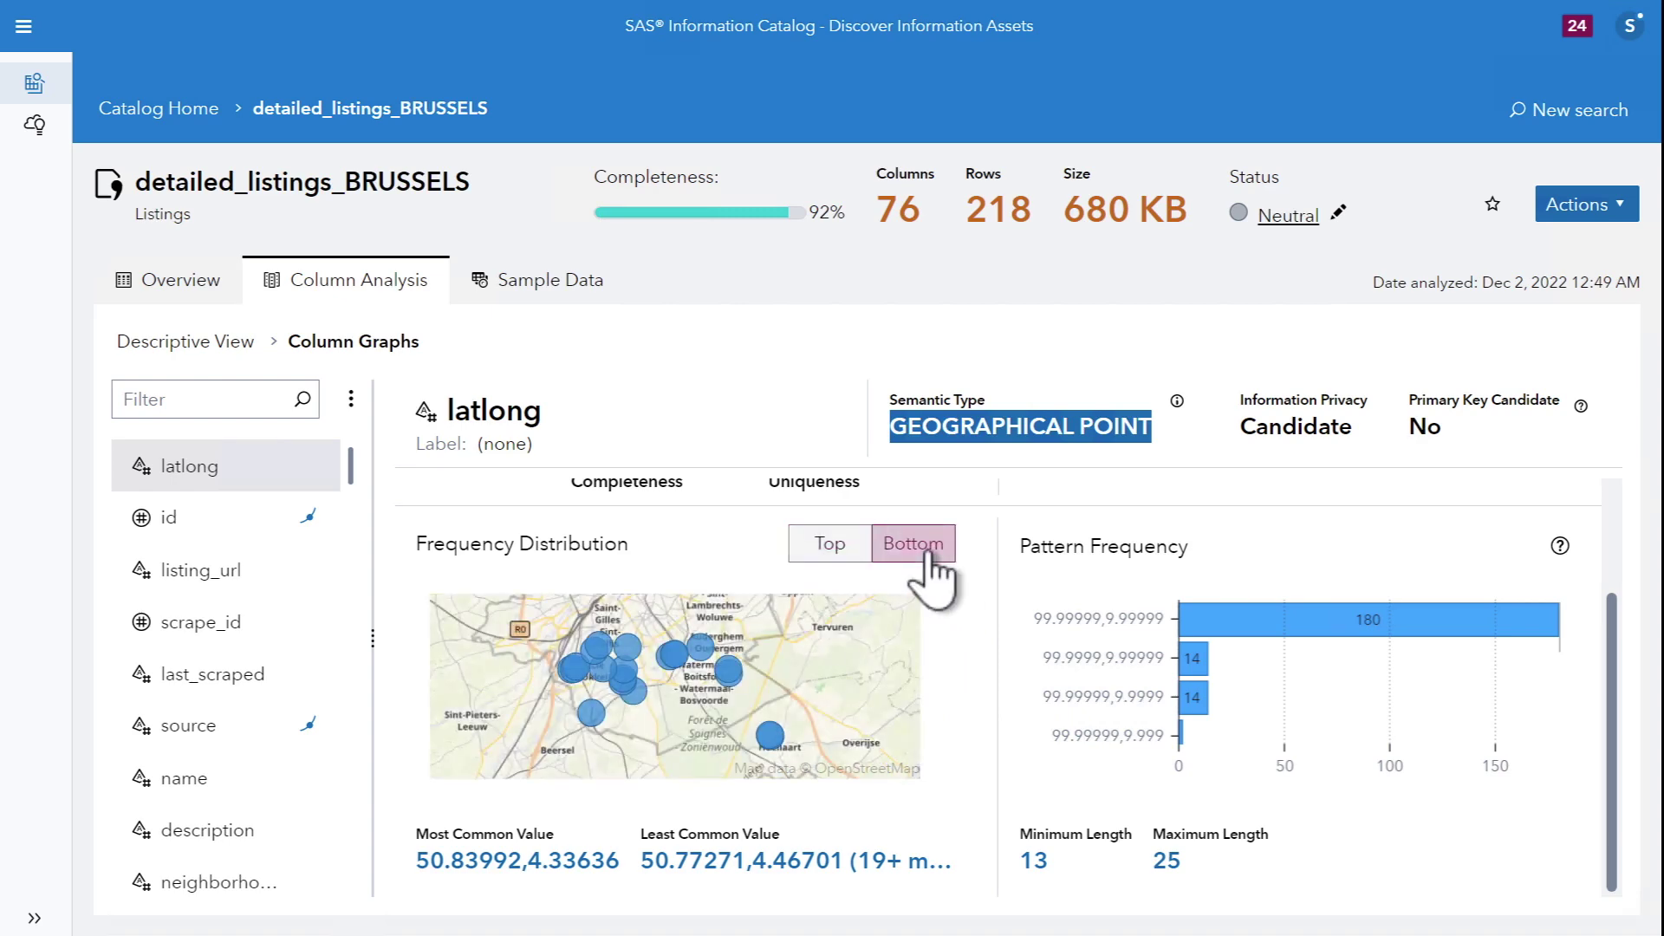
Profile the description column: keyword cloud, 82% English, and 53% neutral sentiment
{"action": "left_click", "coordinate": [238, 834]}
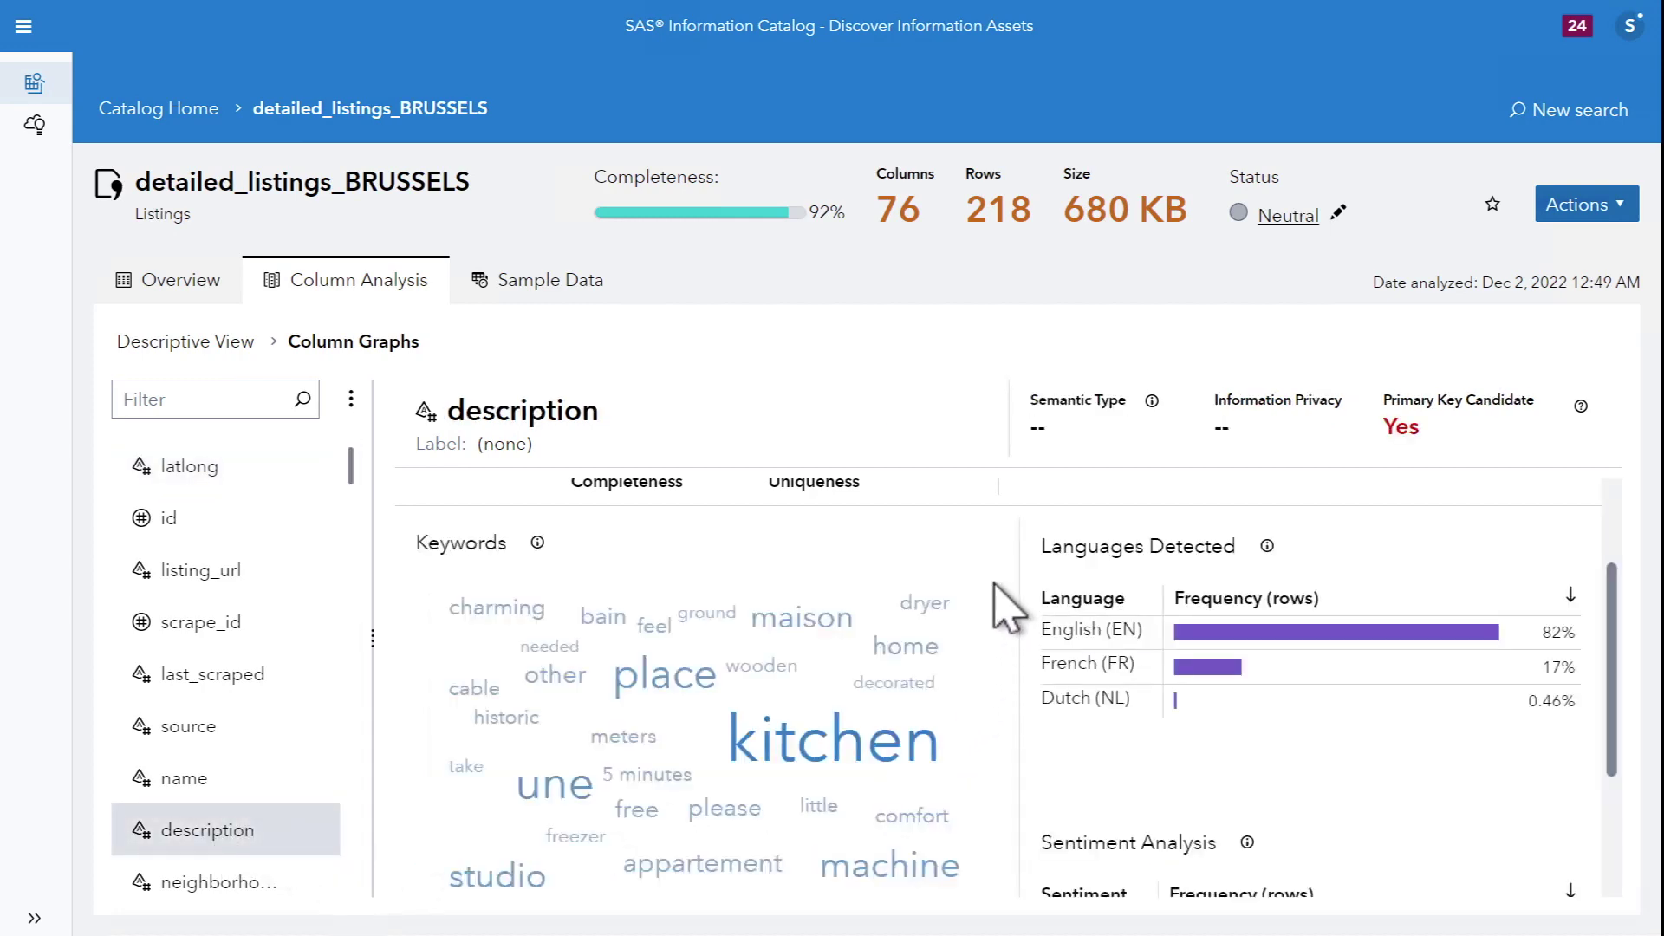
{"action": "scroll", "coordinate": [1005, 606], "scroll_direction": "down", "scroll_amount": 3}
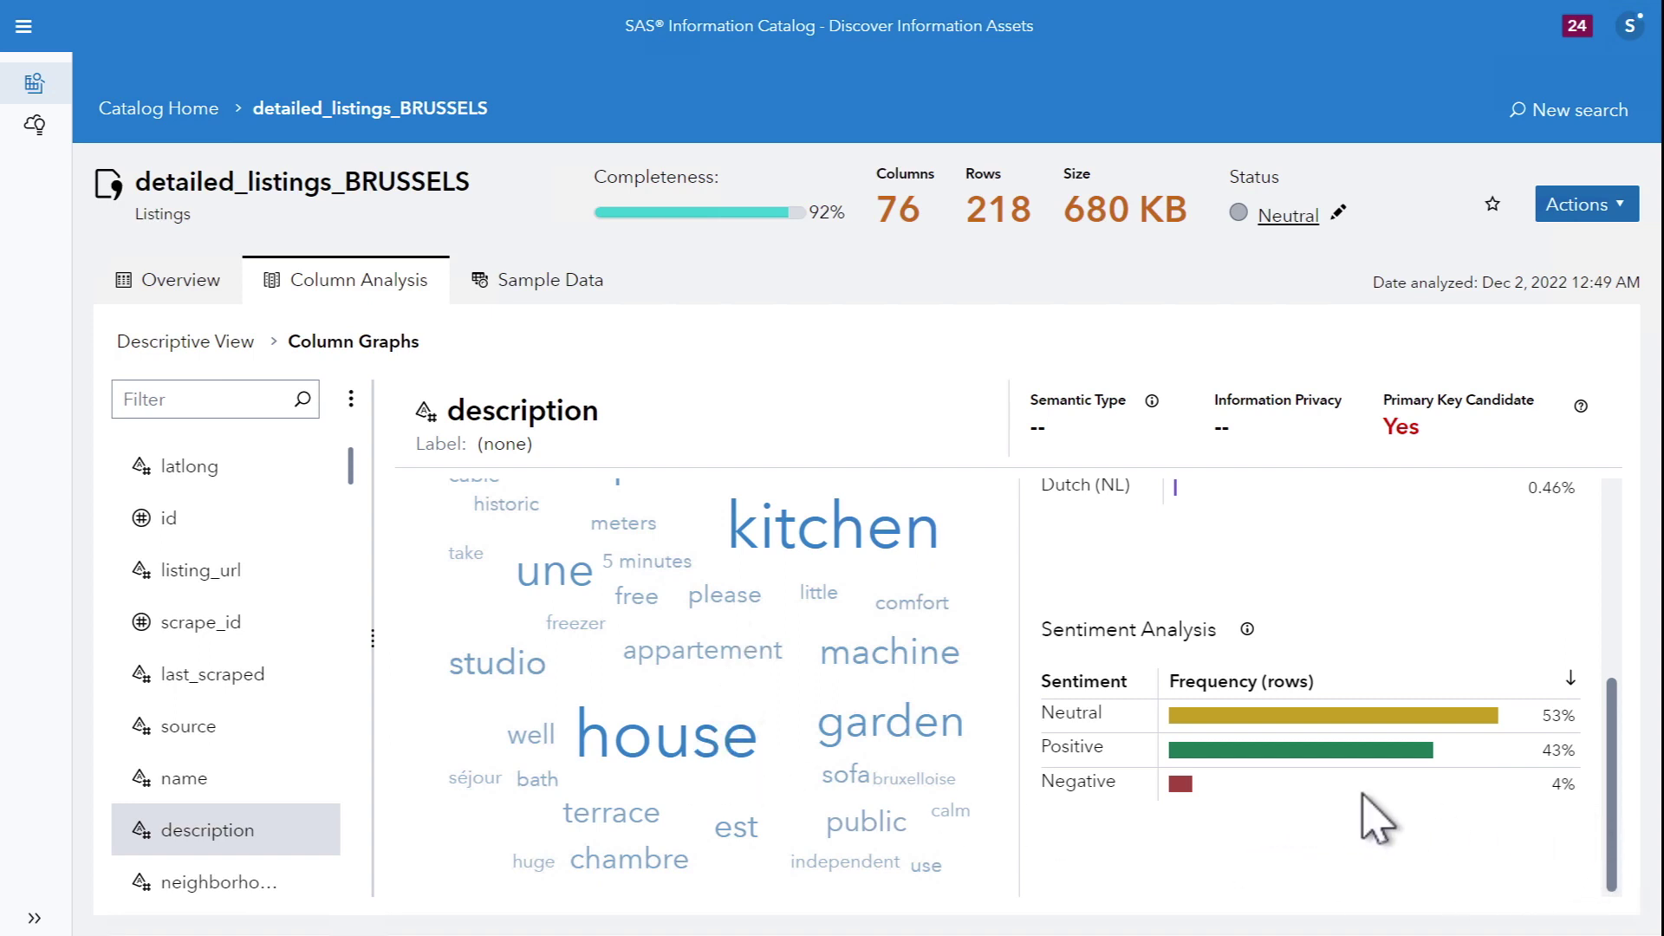
{"action": "left_click_drag", "start_coordinate": [1611, 811], "coordinate": [1604, 698]}
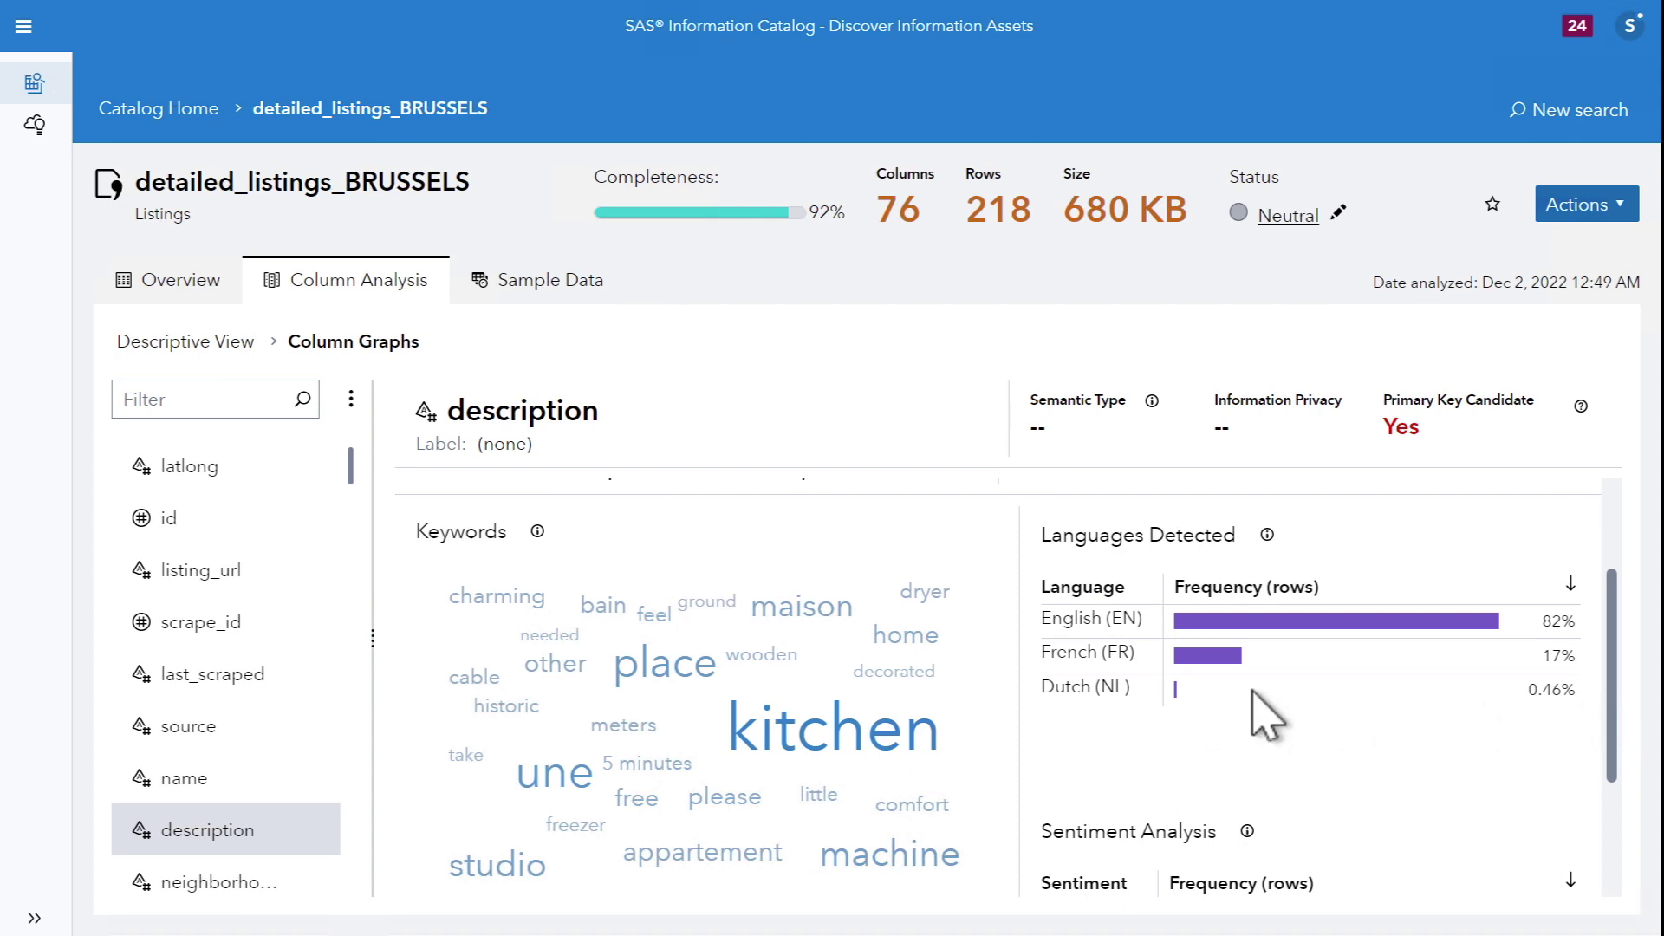
{"action": "left_click", "coordinate": [195, 399]}
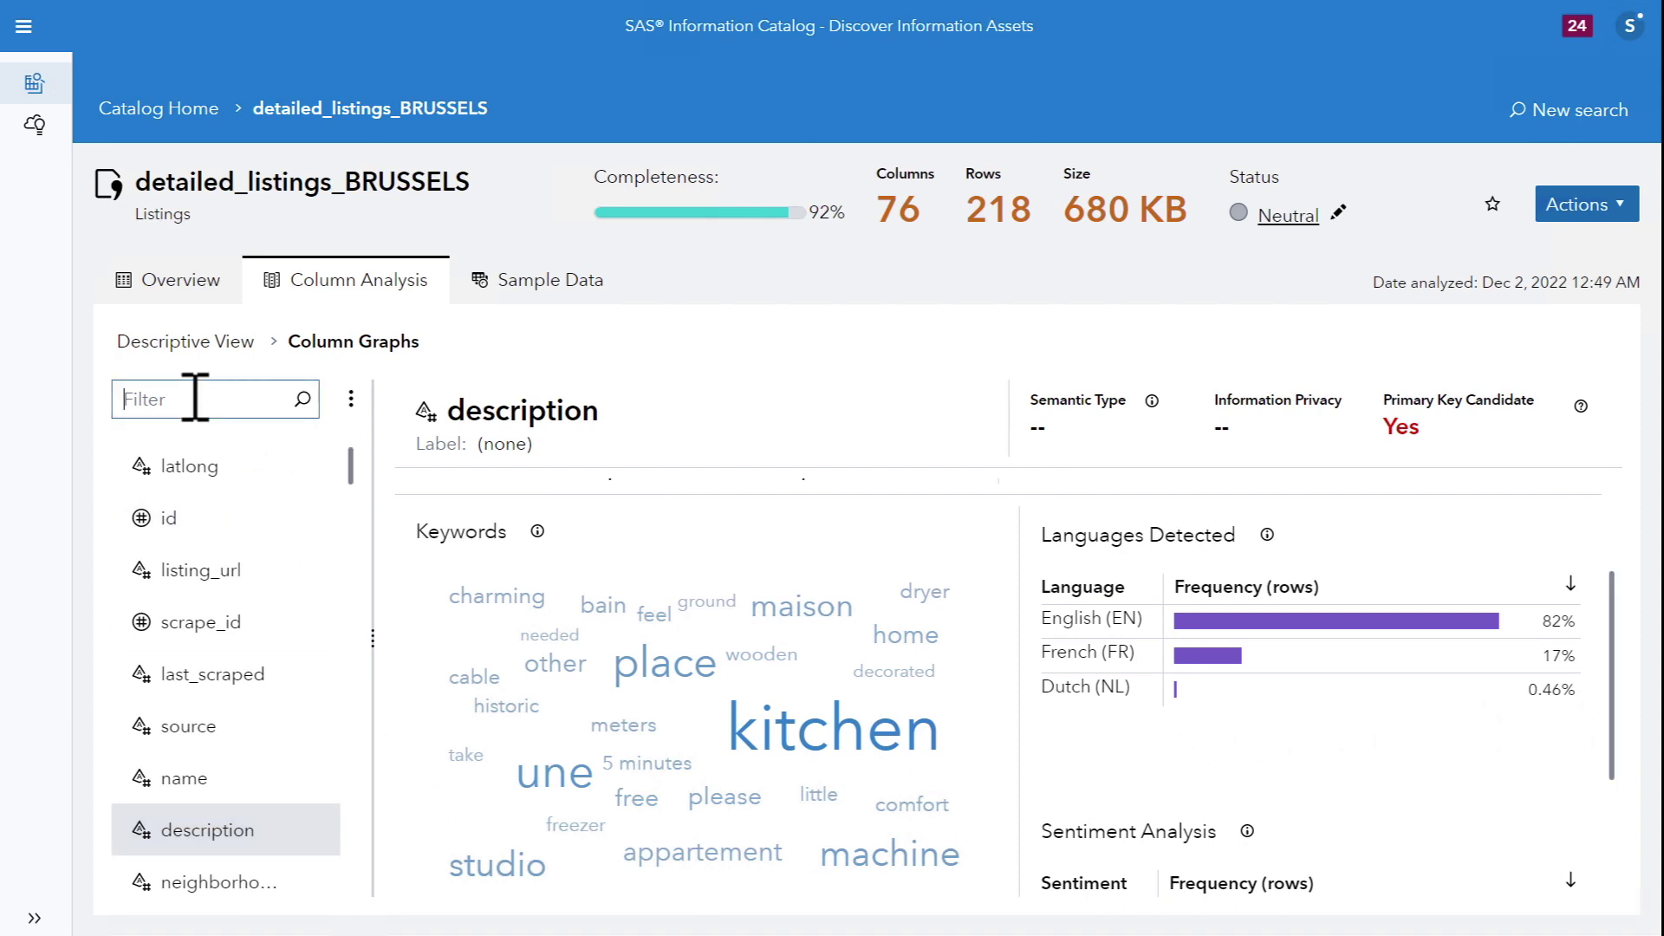
Filter the columns to price and show its least frequent prices in Frequency Distribution
{"action": "type", "text": "price"}
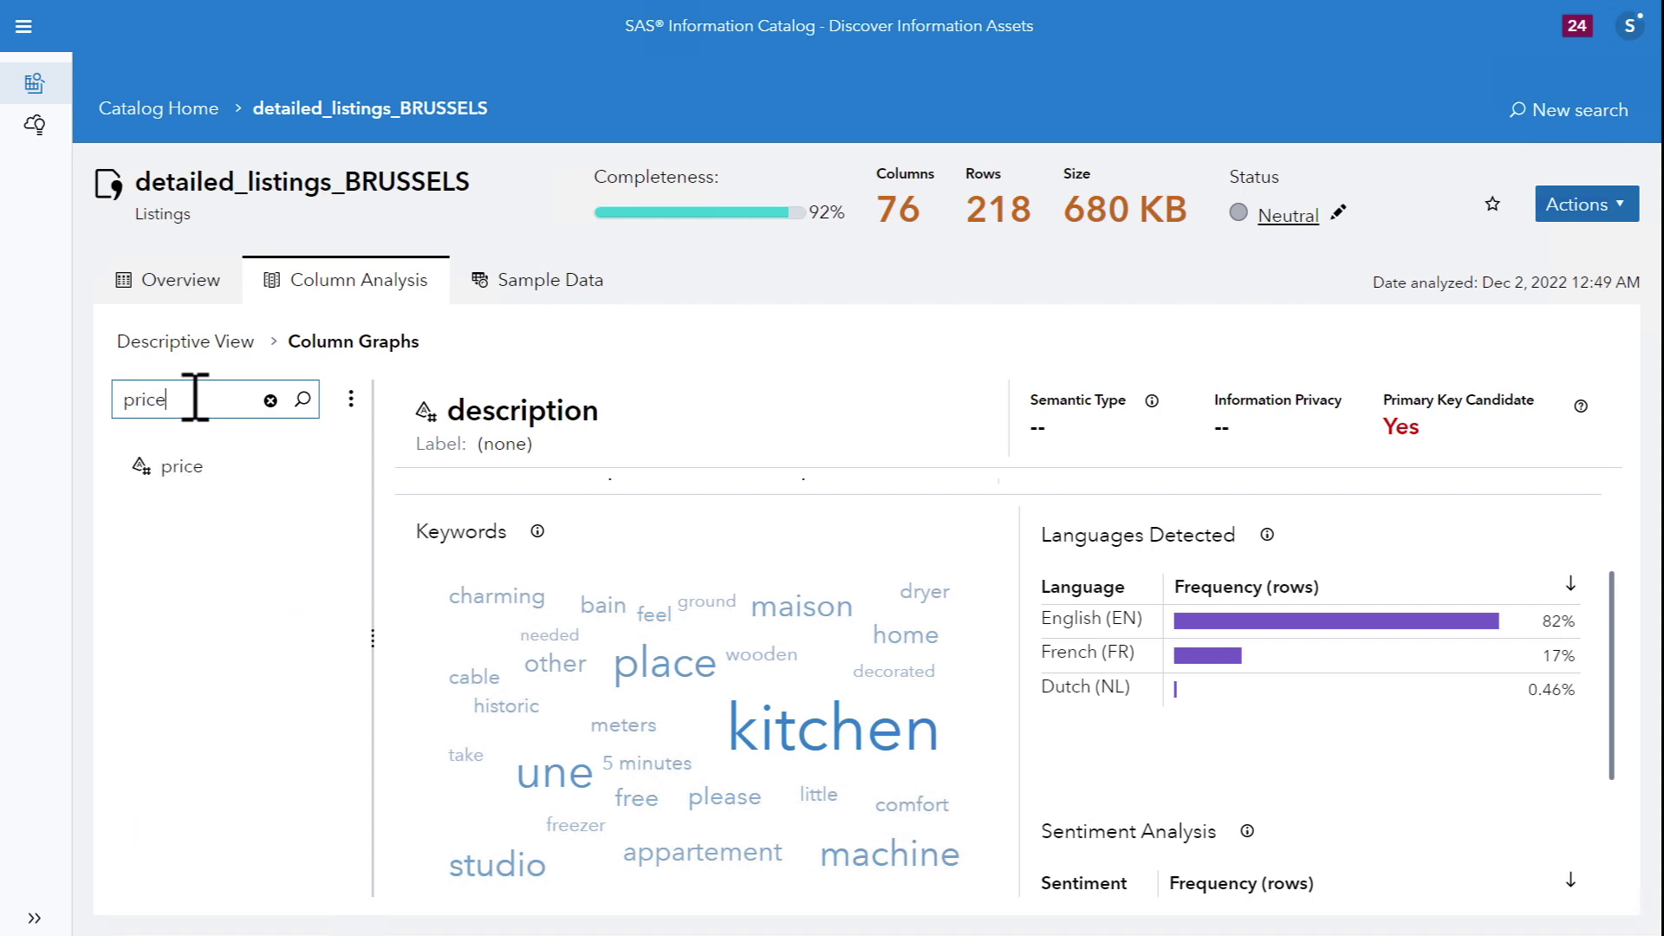
{"action": "left_click", "coordinate": [165, 475]}
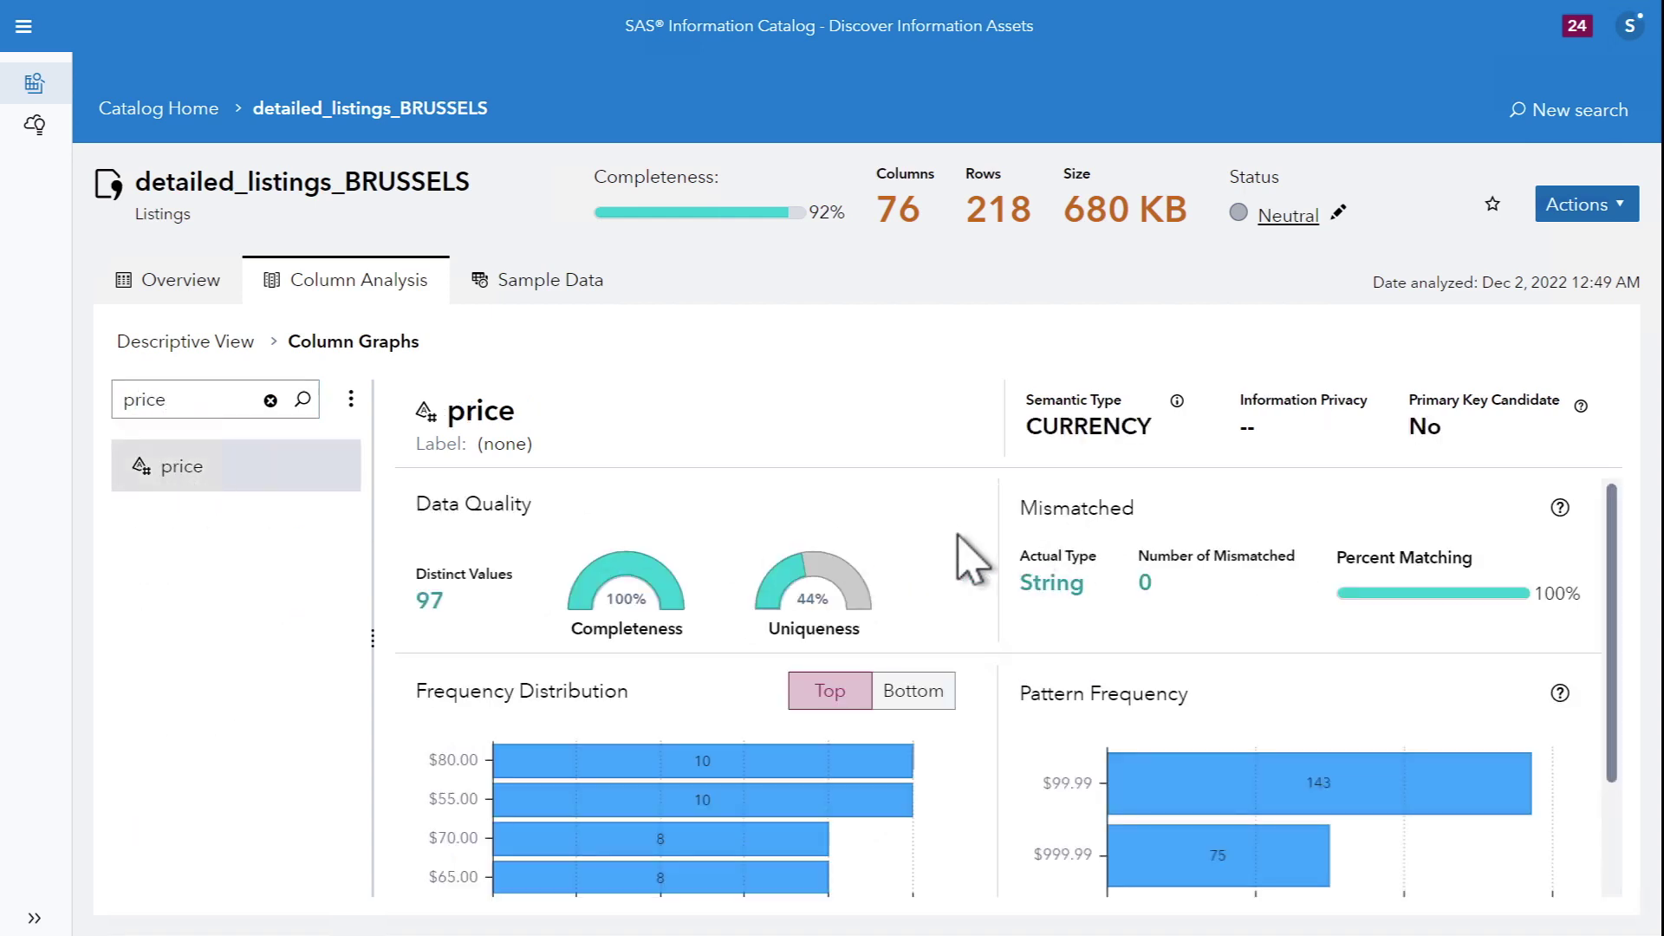
{"action": "scroll", "coordinate": [971, 559], "scroll_direction": "down", "scroll_amount": 2}
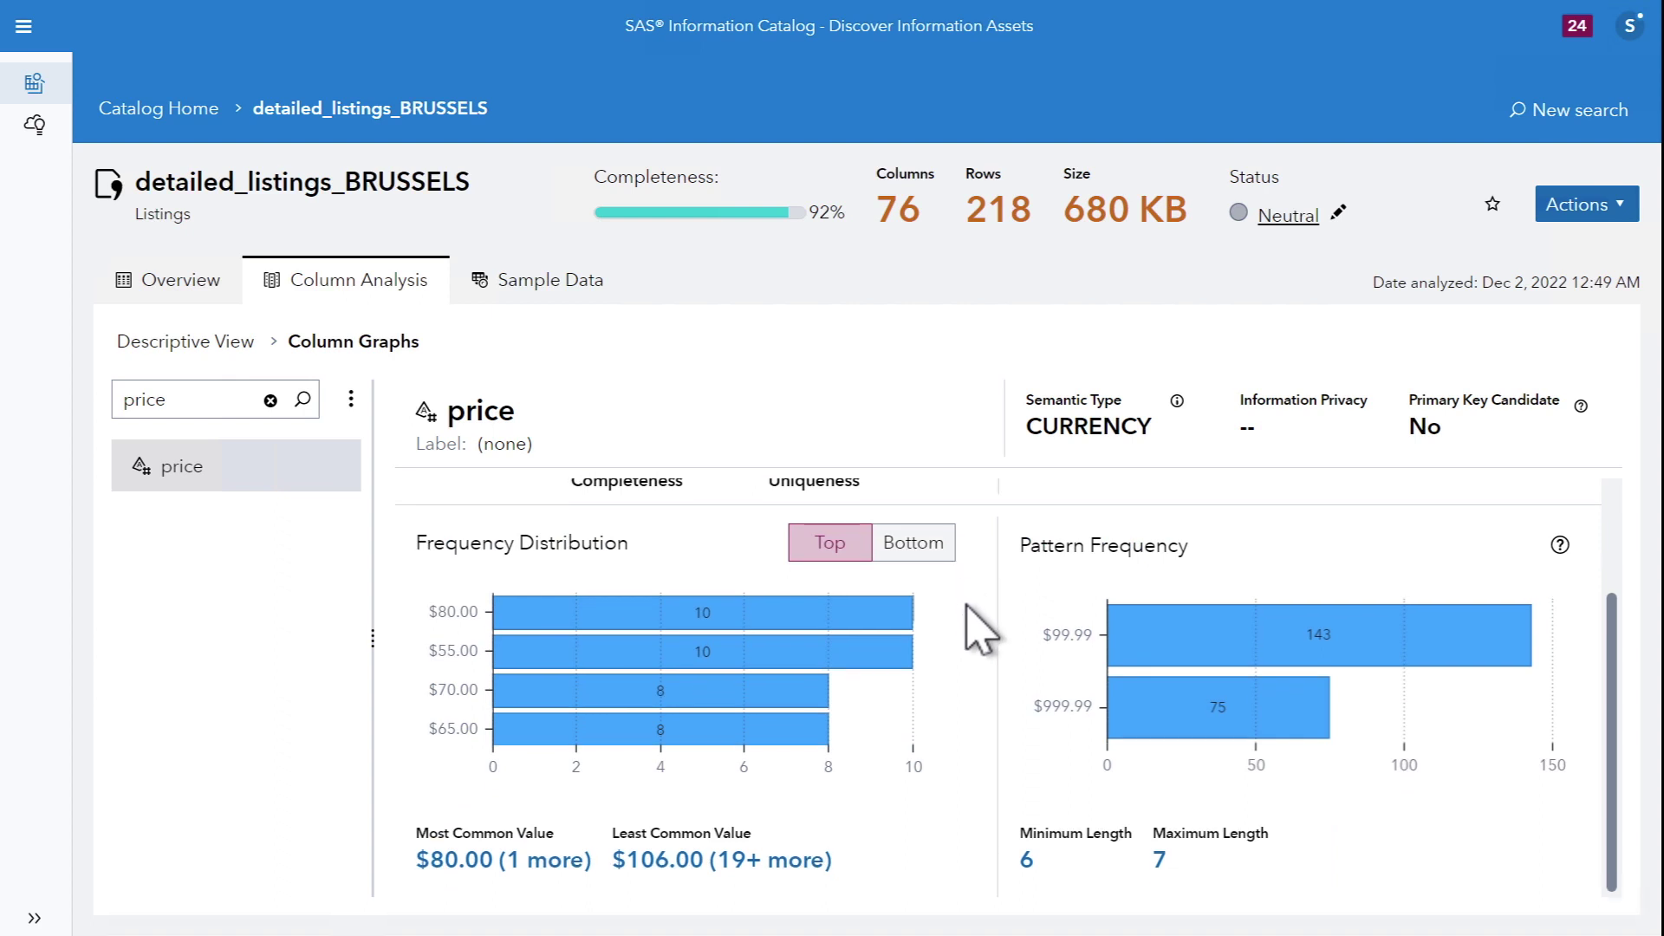
{"action": "left_click", "coordinate": [931, 547]}
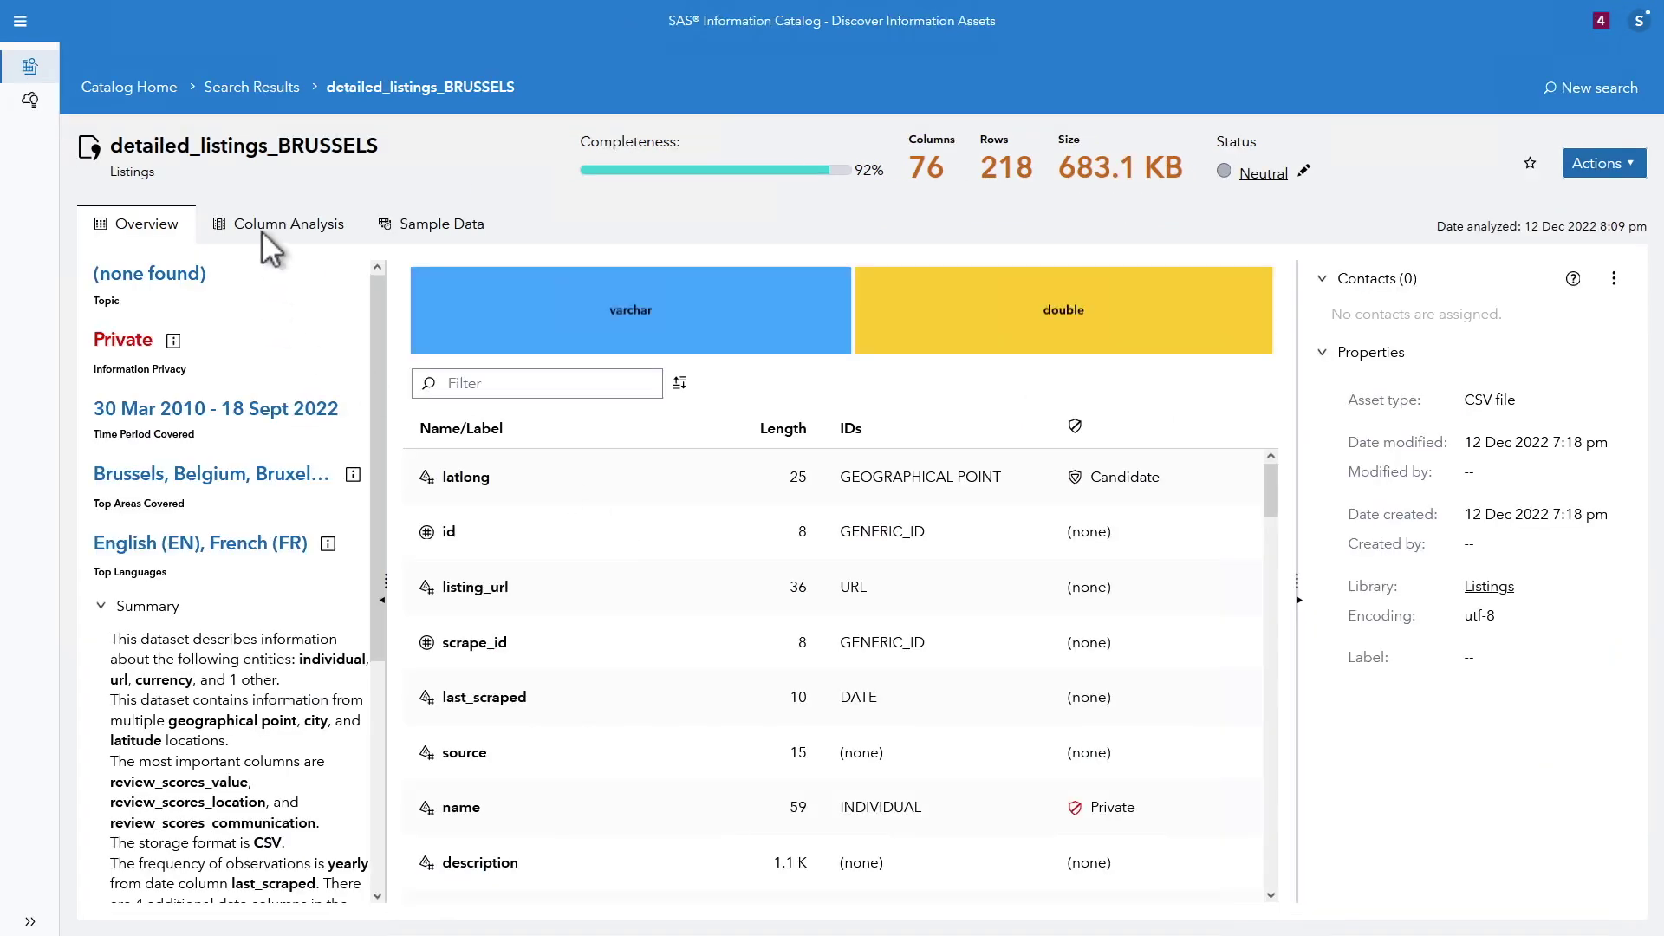
{"action": "left_click", "coordinate": [263, 229]}
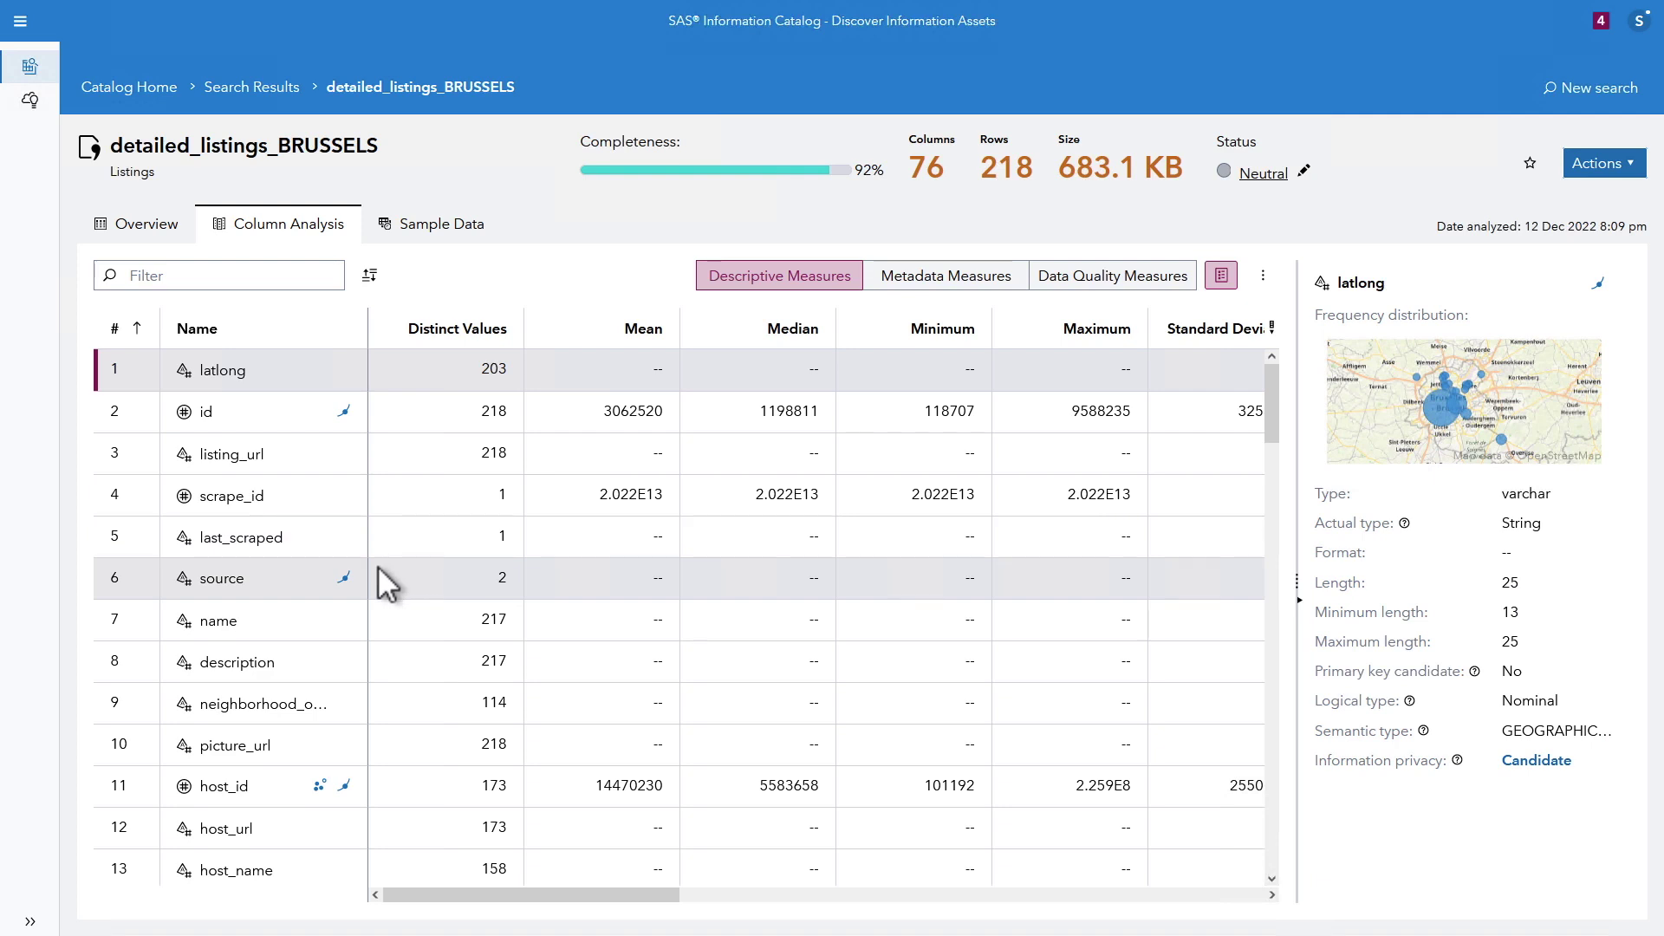
List the columns correlated with host_url, then show host_id's 5-outlier warning
{"action": "scroll", "coordinate": [377, 566], "scroll_direction": "down", "scroll_amount": 5}
{"action": "left_click", "coordinate": [1241, 423]}
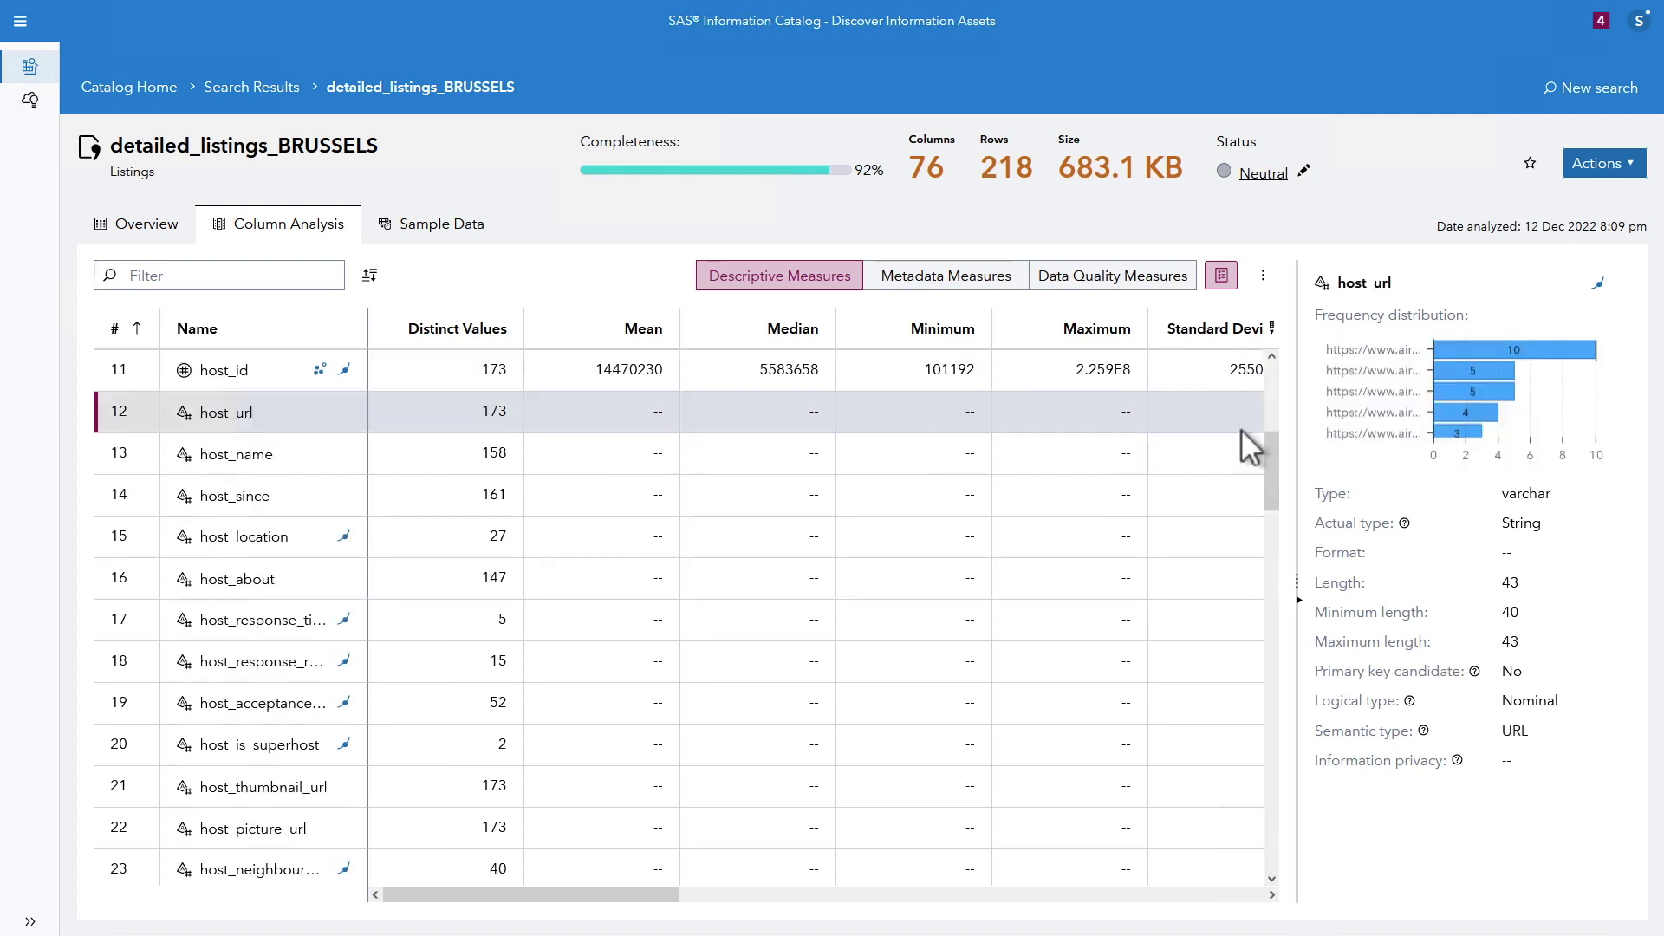
{"action": "left_click", "coordinate": [1601, 286]}
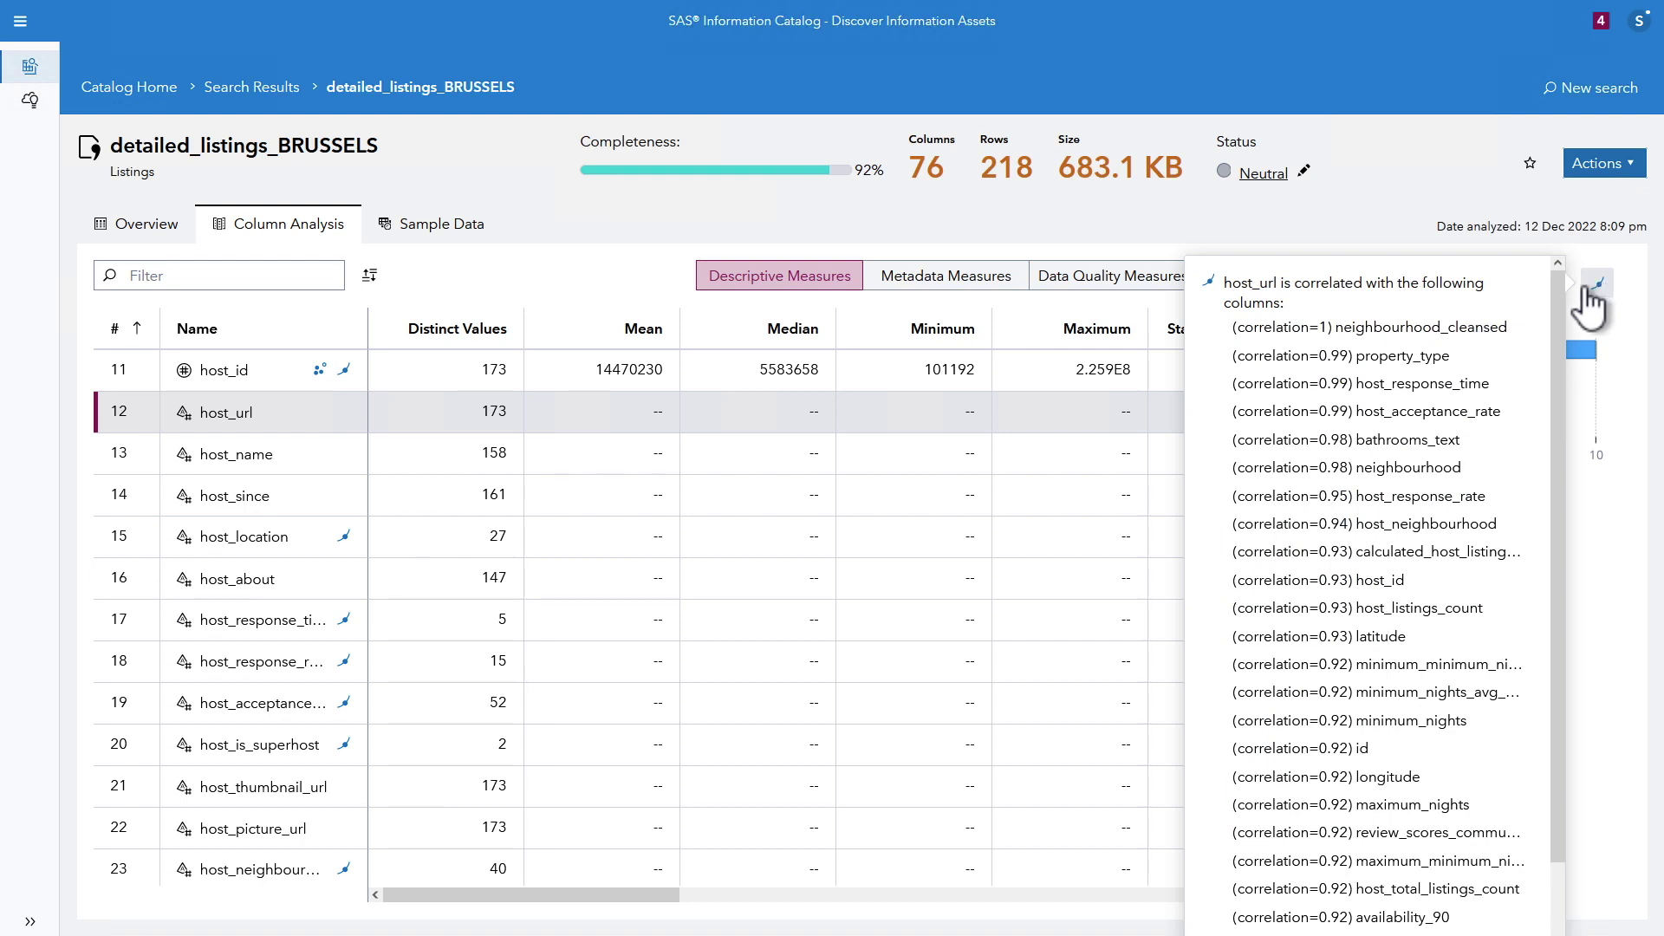
{"action": "left_click", "coordinate": [320, 372]}
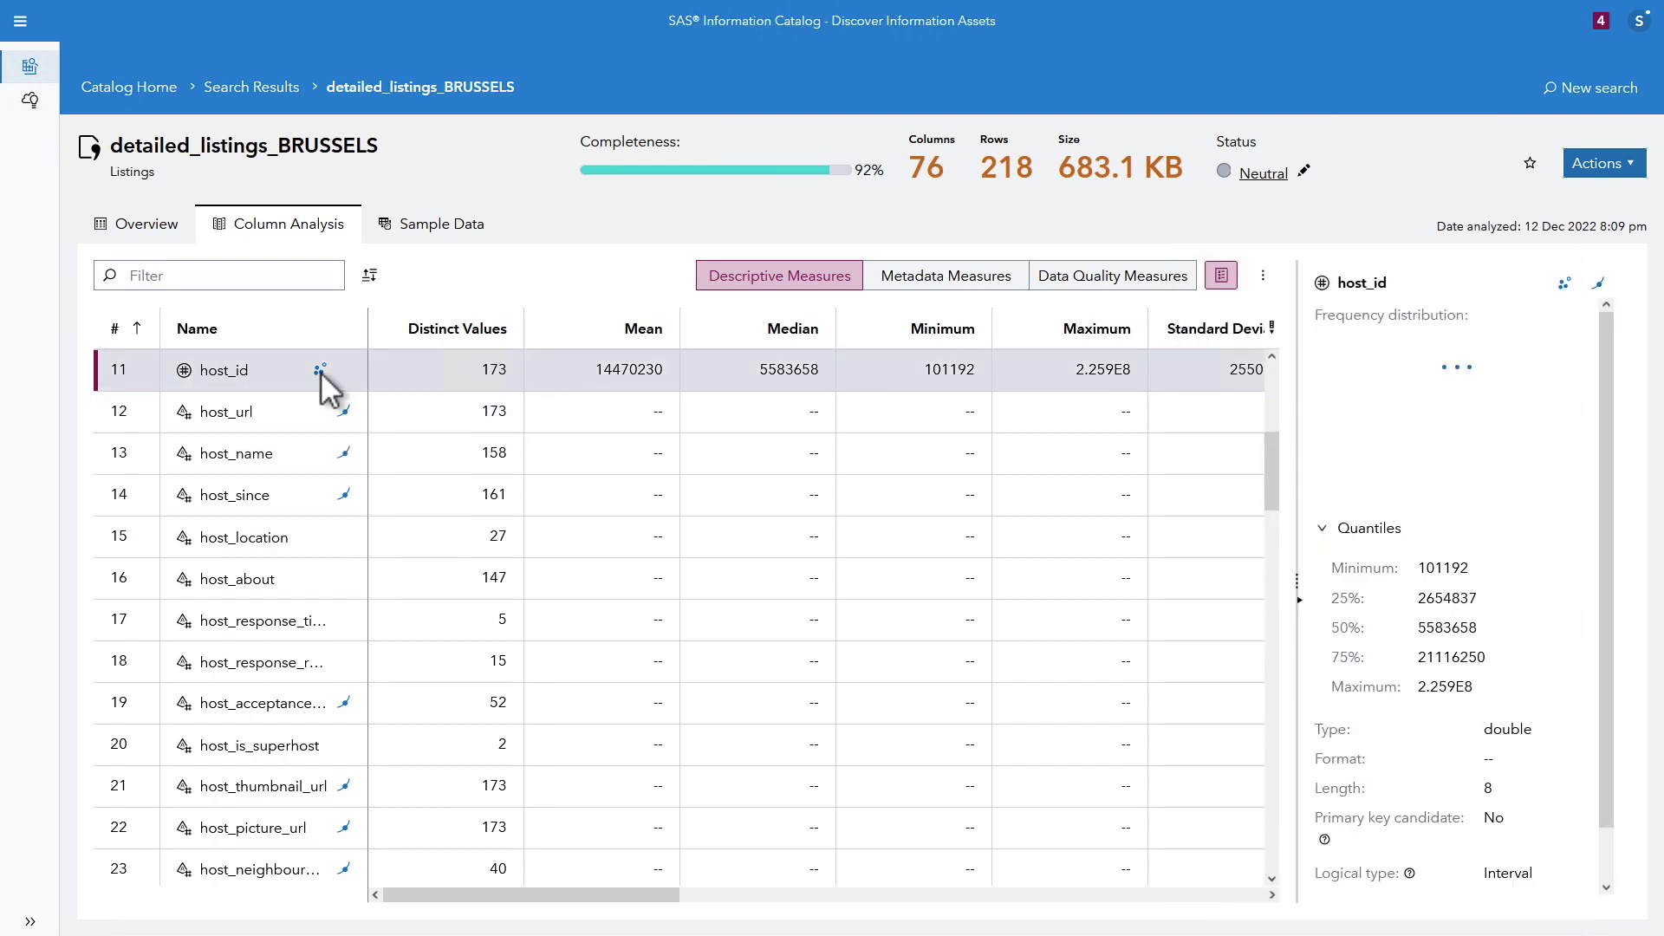
{"action": "left_click", "coordinate": [1565, 285]}
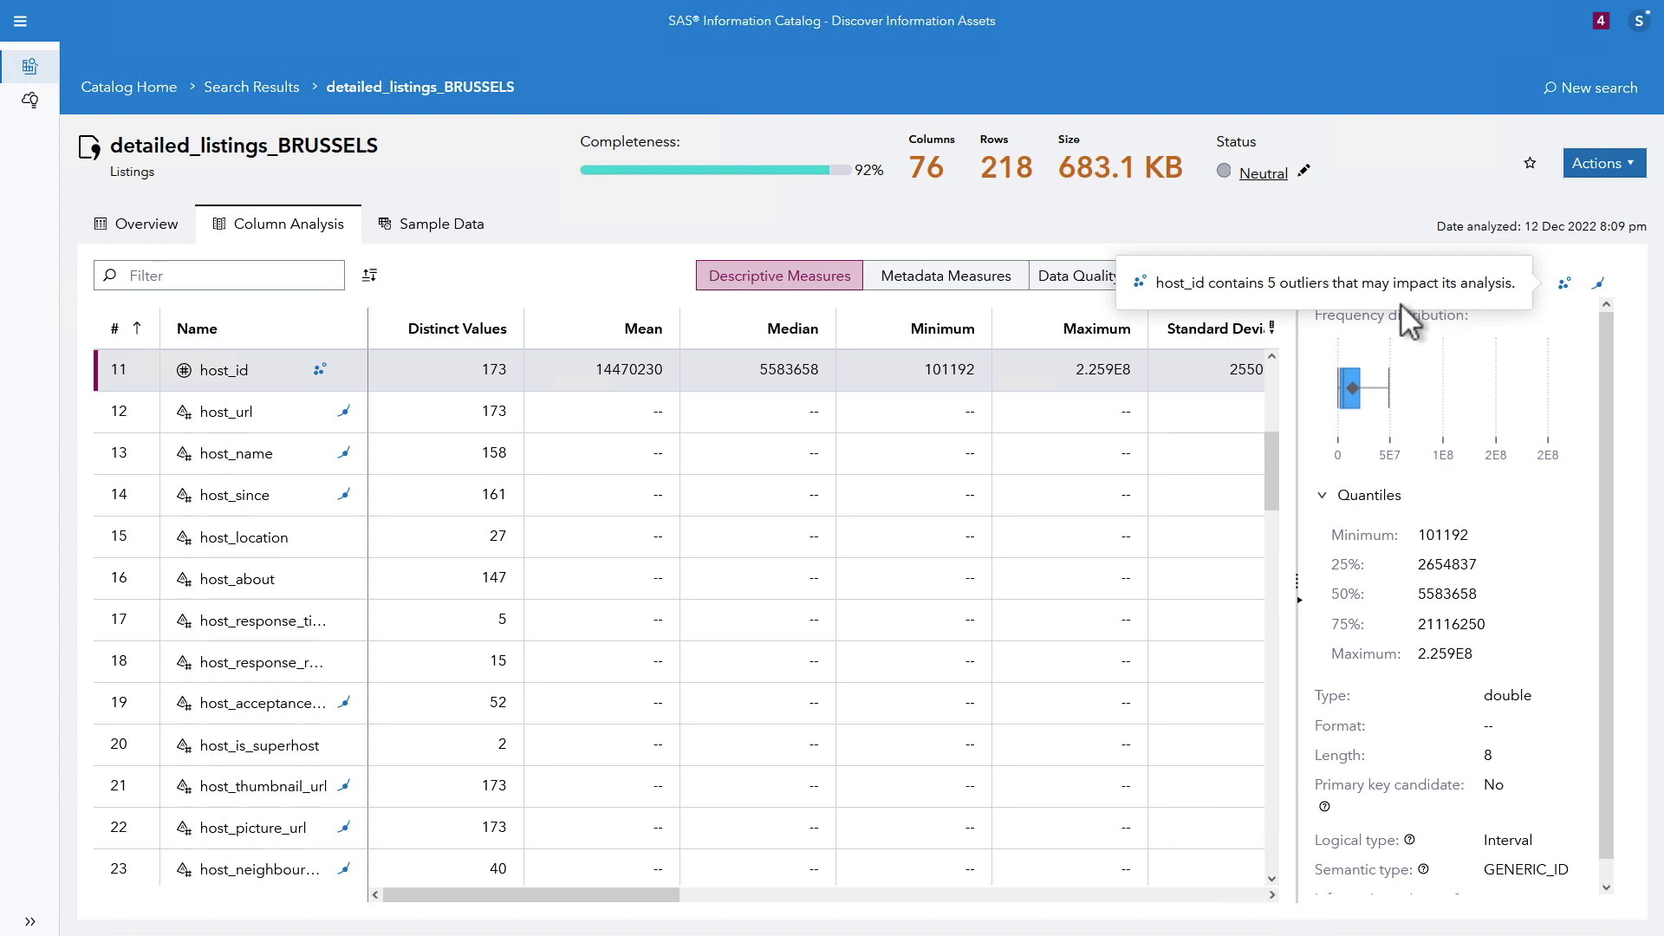
{"action": "left_click", "coordinate": [926, 277]}
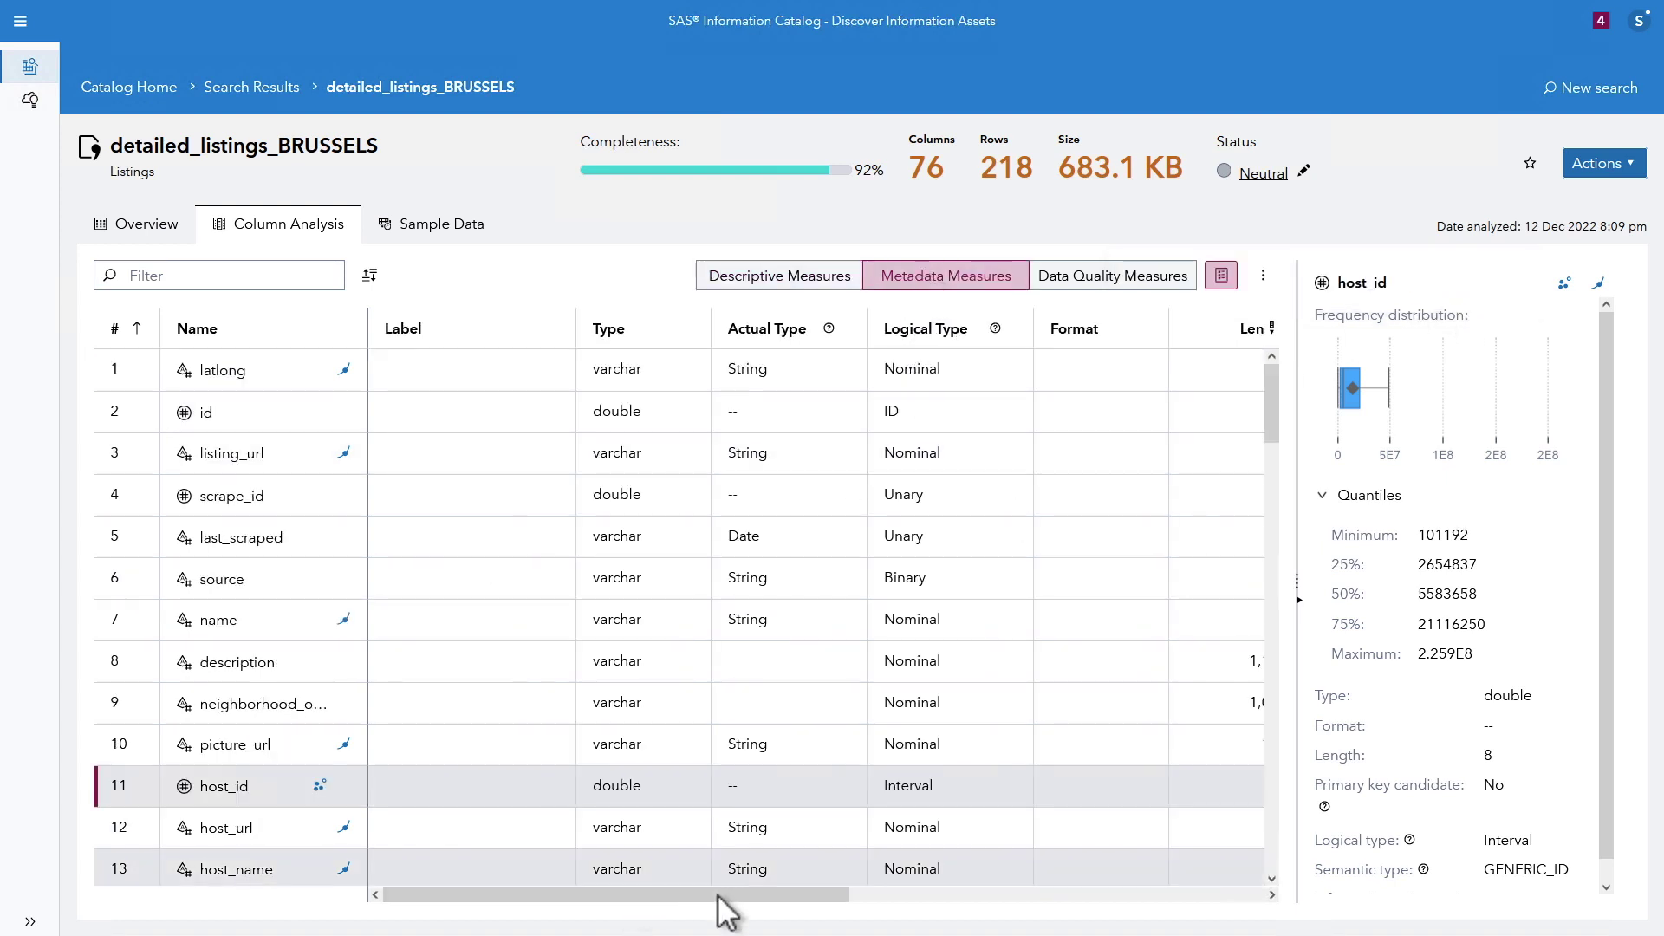
Scroll the metadata measures across to Length, Primary Key Candidate and Information Privacy
{"action": "left_click_drag", "start_coordinate": [726, 899], "coordinate": [868, 892]}
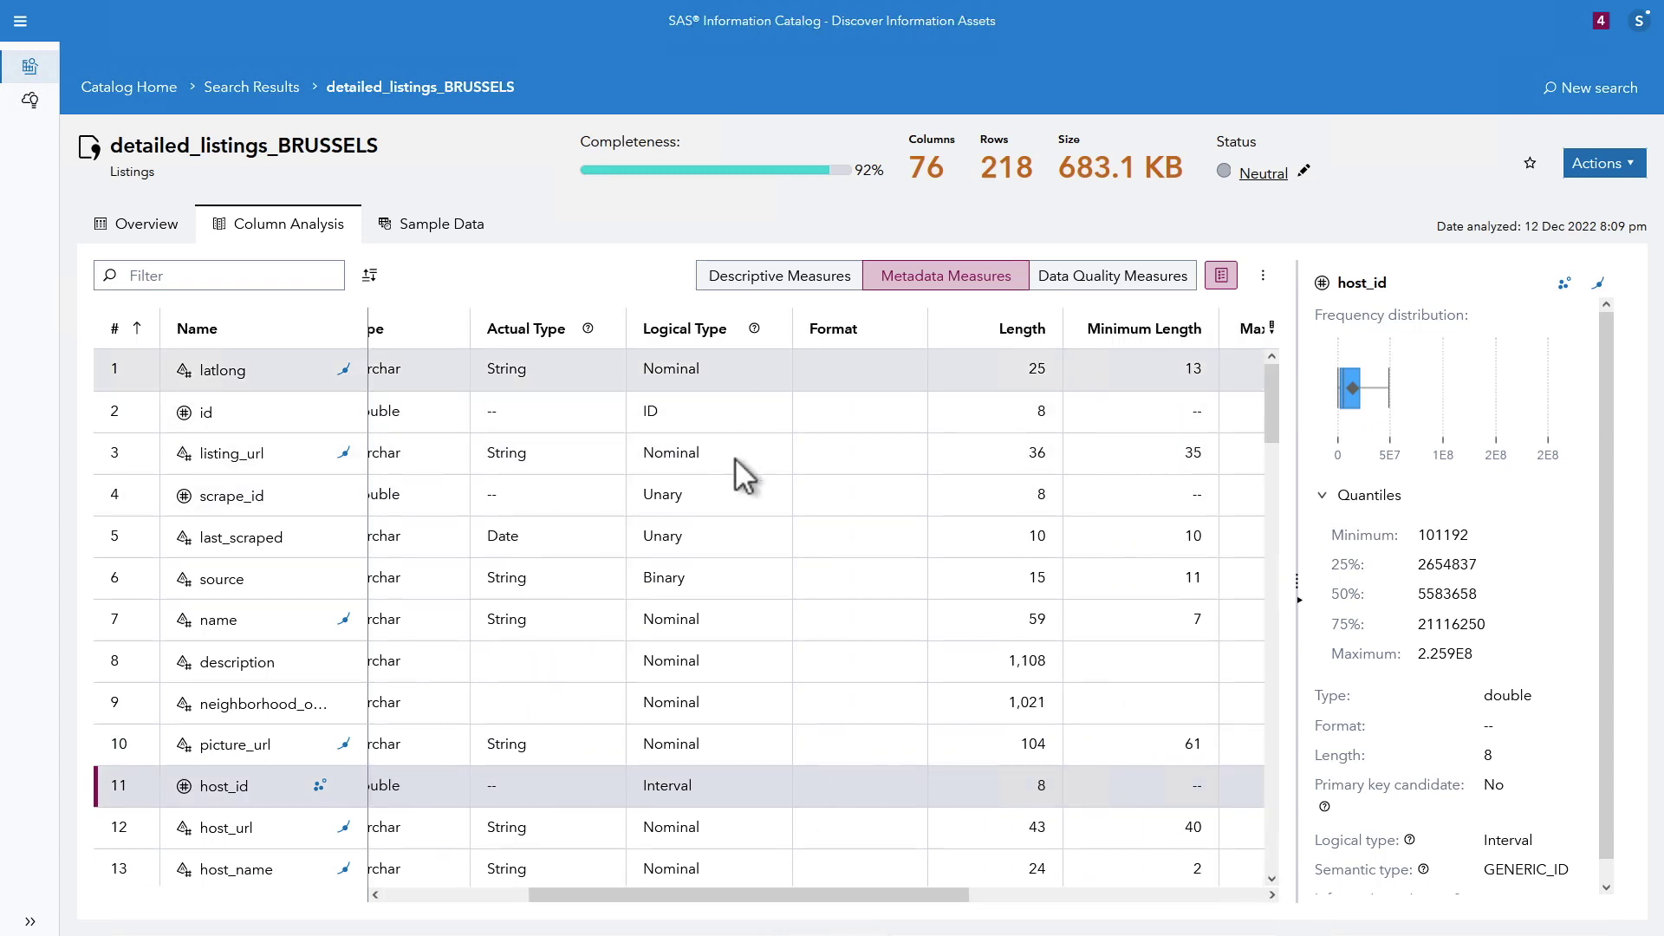
{"action": "left_click_drag", "start_coordinate": [873, 895], "coordinate": [1194, 899]}
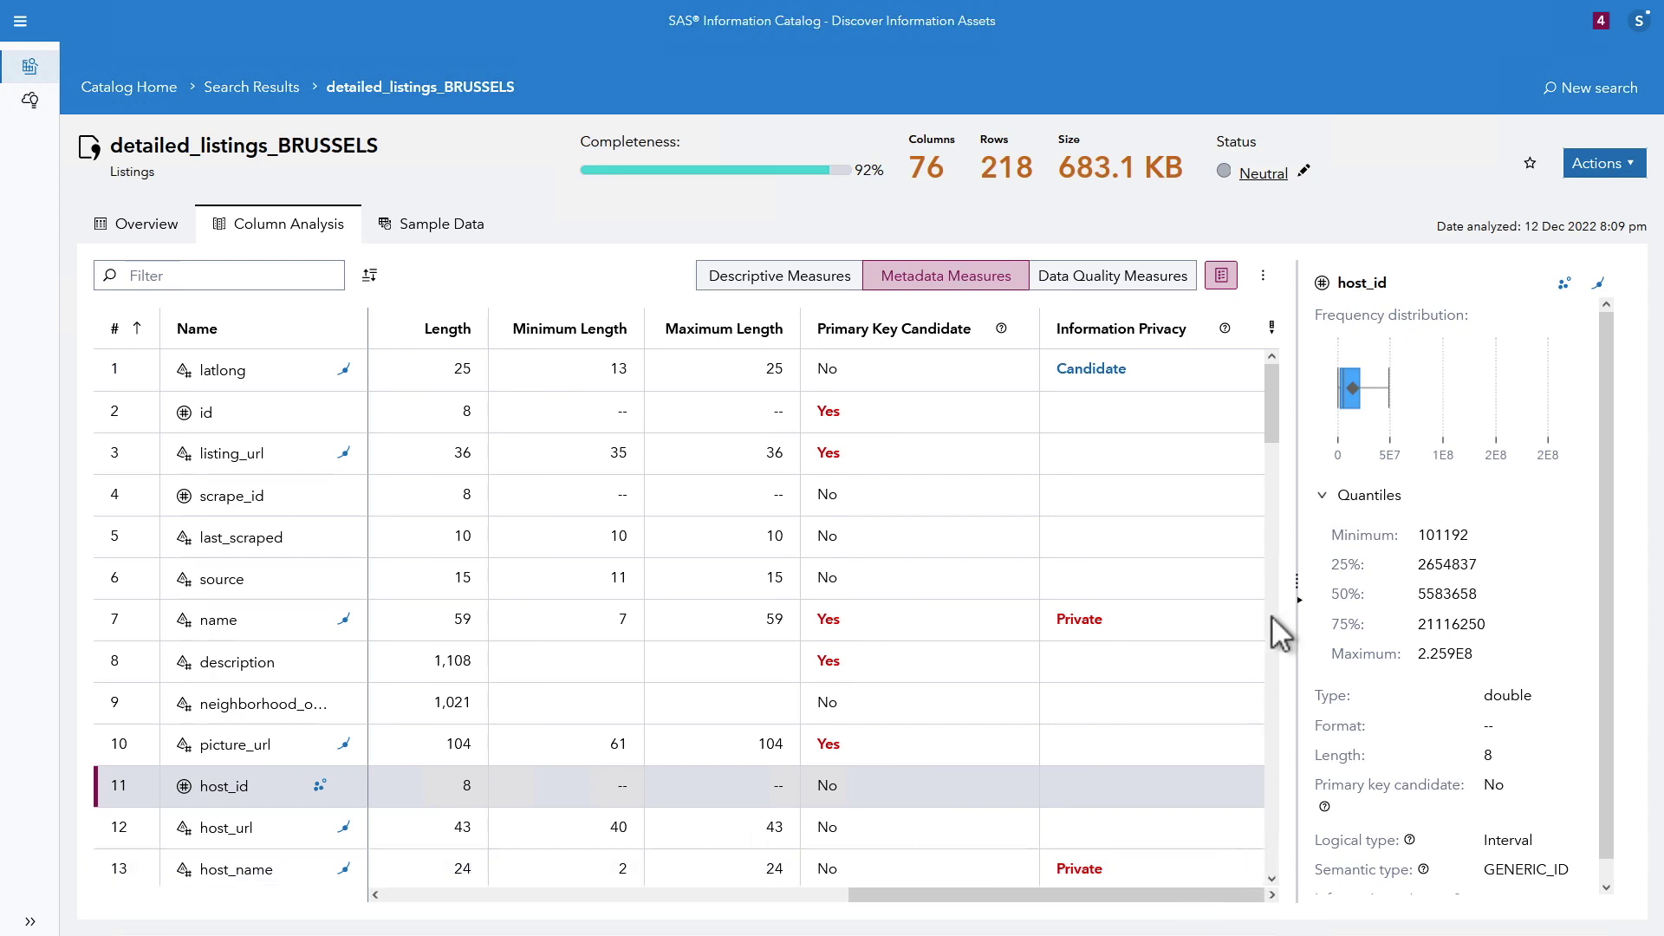
{"action": "left_click", "coordinate": [1127, 274]}
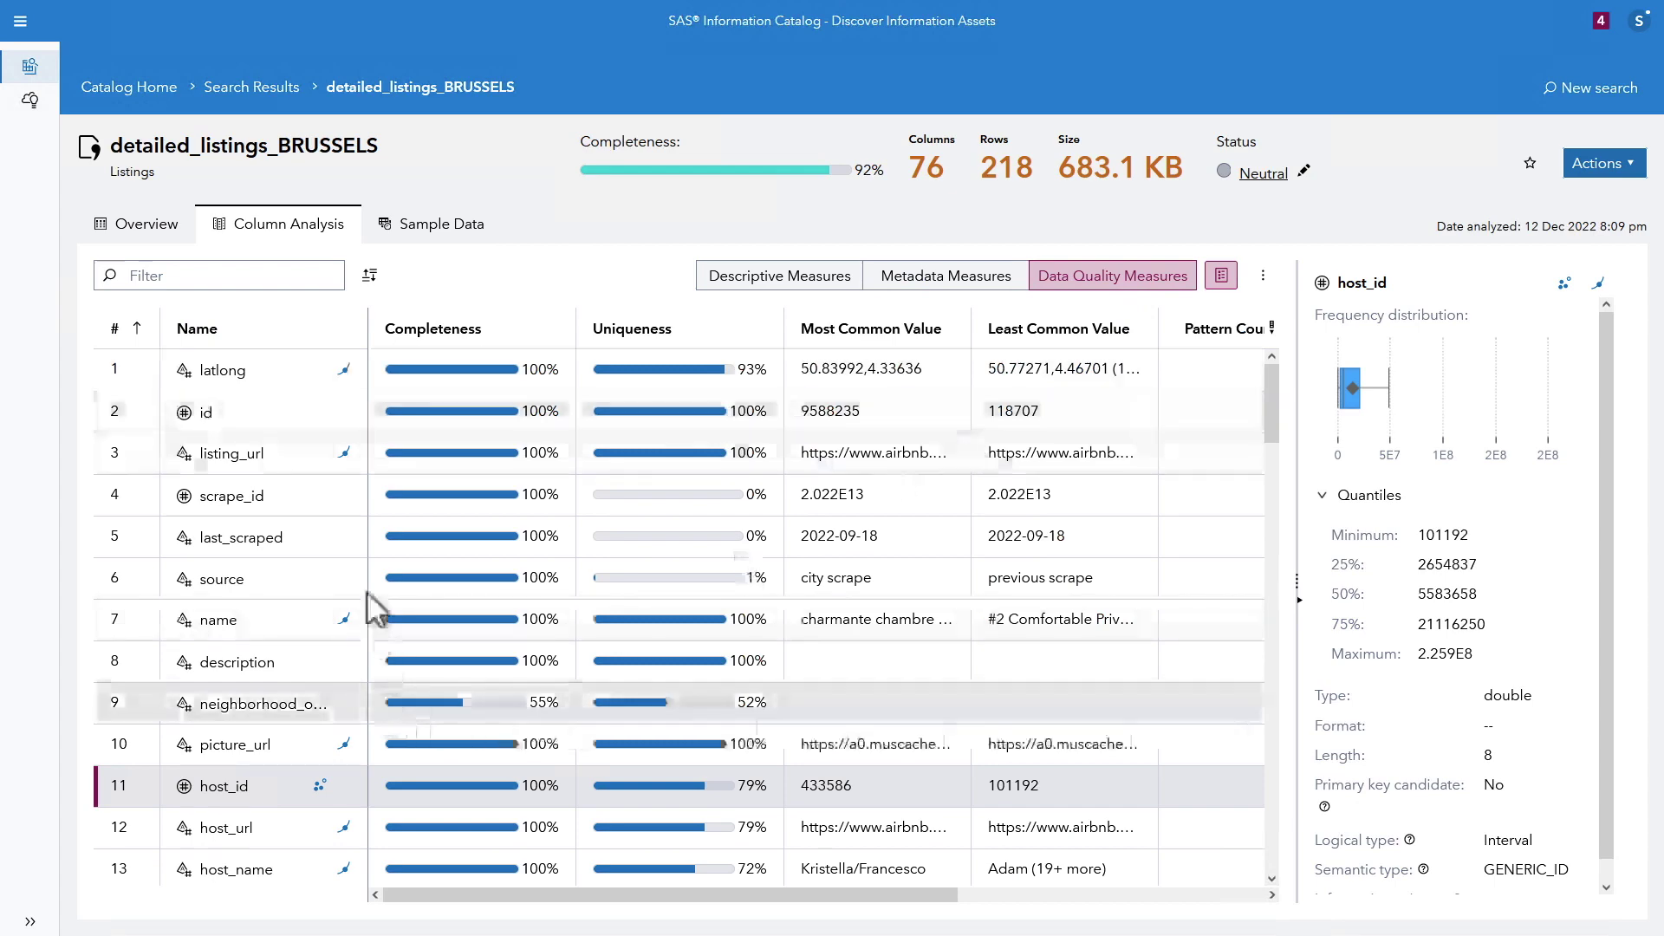
Scroll through the Data Quality Measures table for the listings columns
{"action": "scroll", "coordinate": [459, 546], "scroll_direction": "down", "scroll_amount": 5}
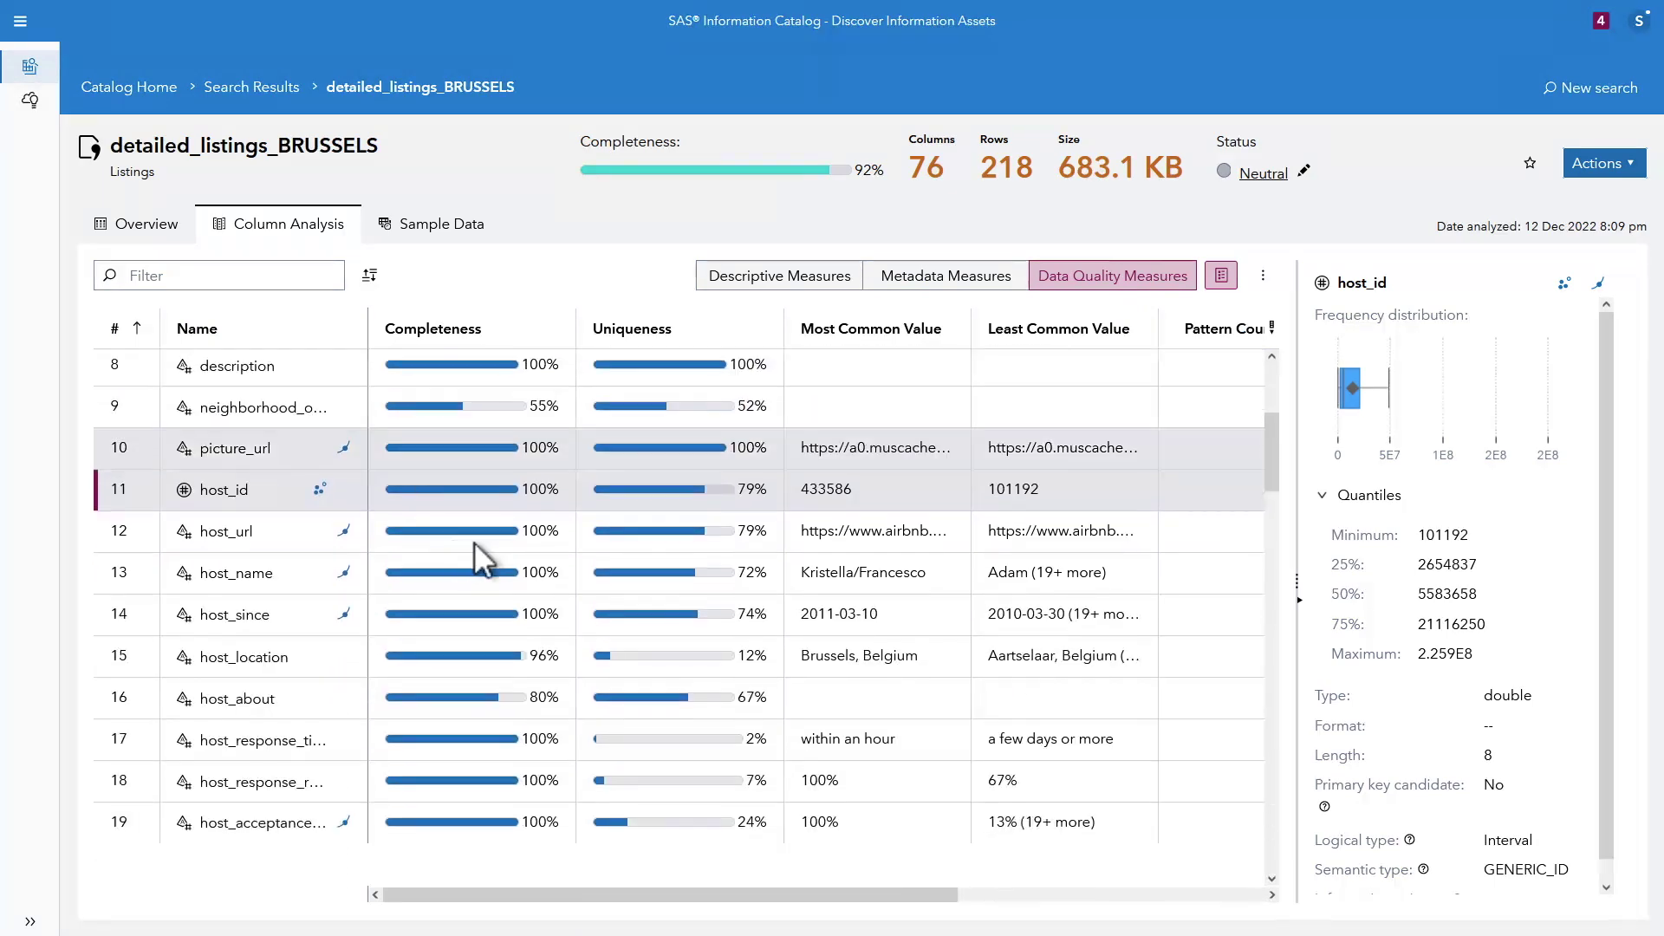
{"action": "scroll", "coordinate": [552, 577], "scroll_direction": "down", "scroll_amount": 3}
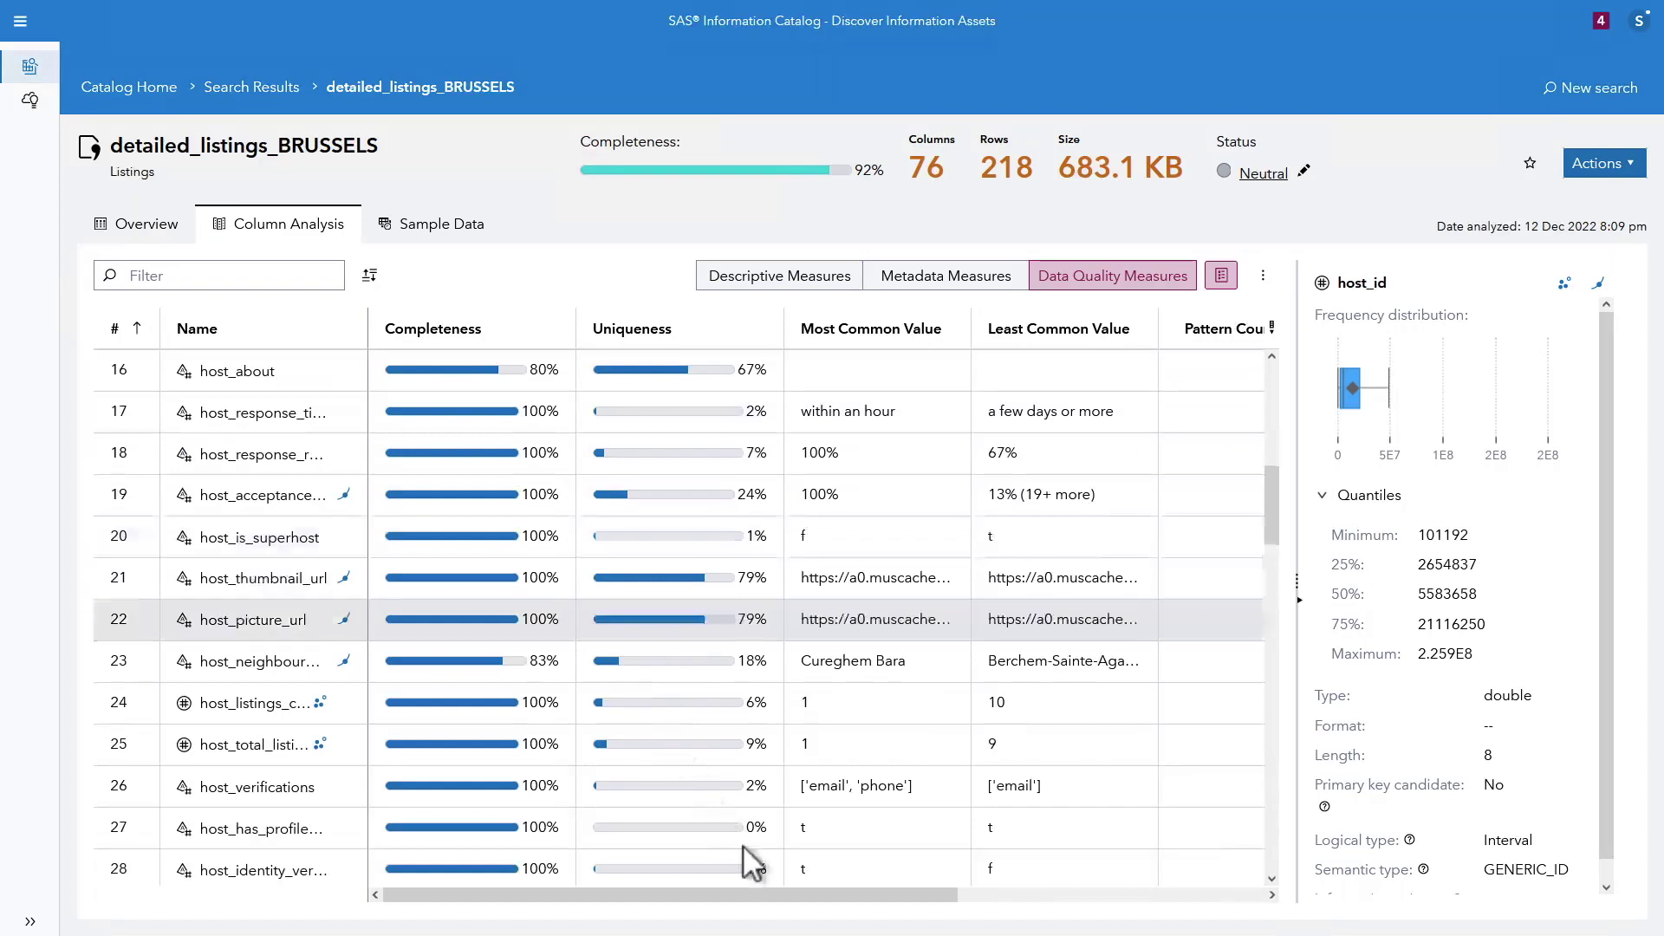
{"action": "left_click_drag", "start_coordinate": [791, 900], "coordinate": [1072, 902]}
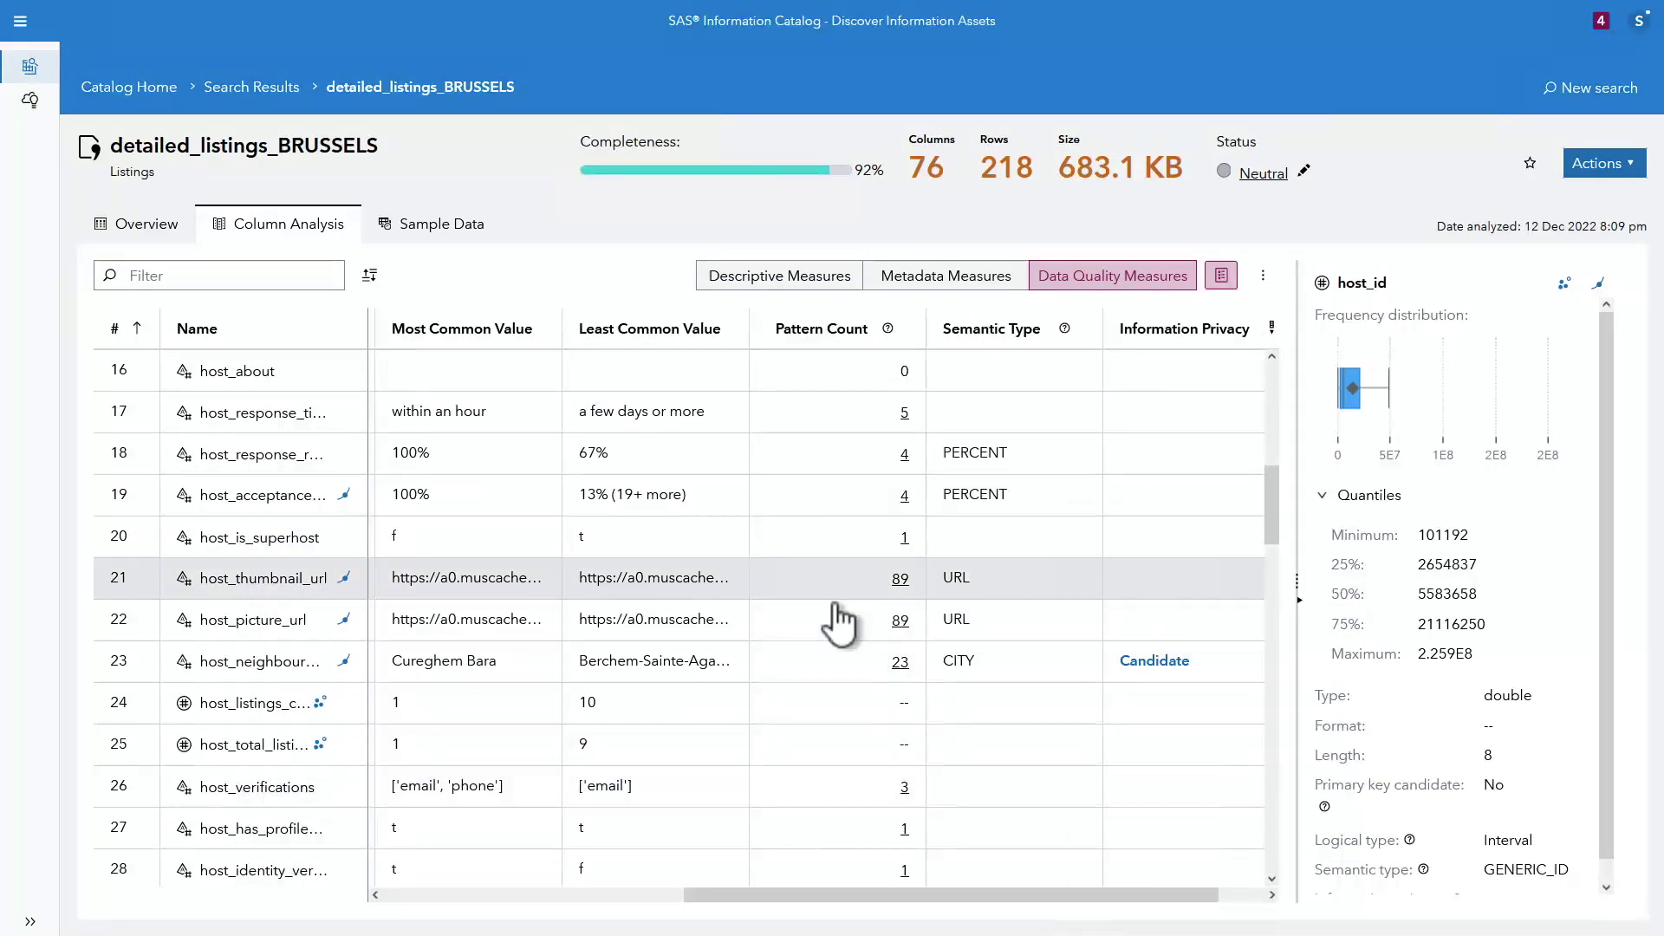
{"action": "scroll", "coordinate": [845, 702], "scroll_direction": "down", "scroll_amount": 6}
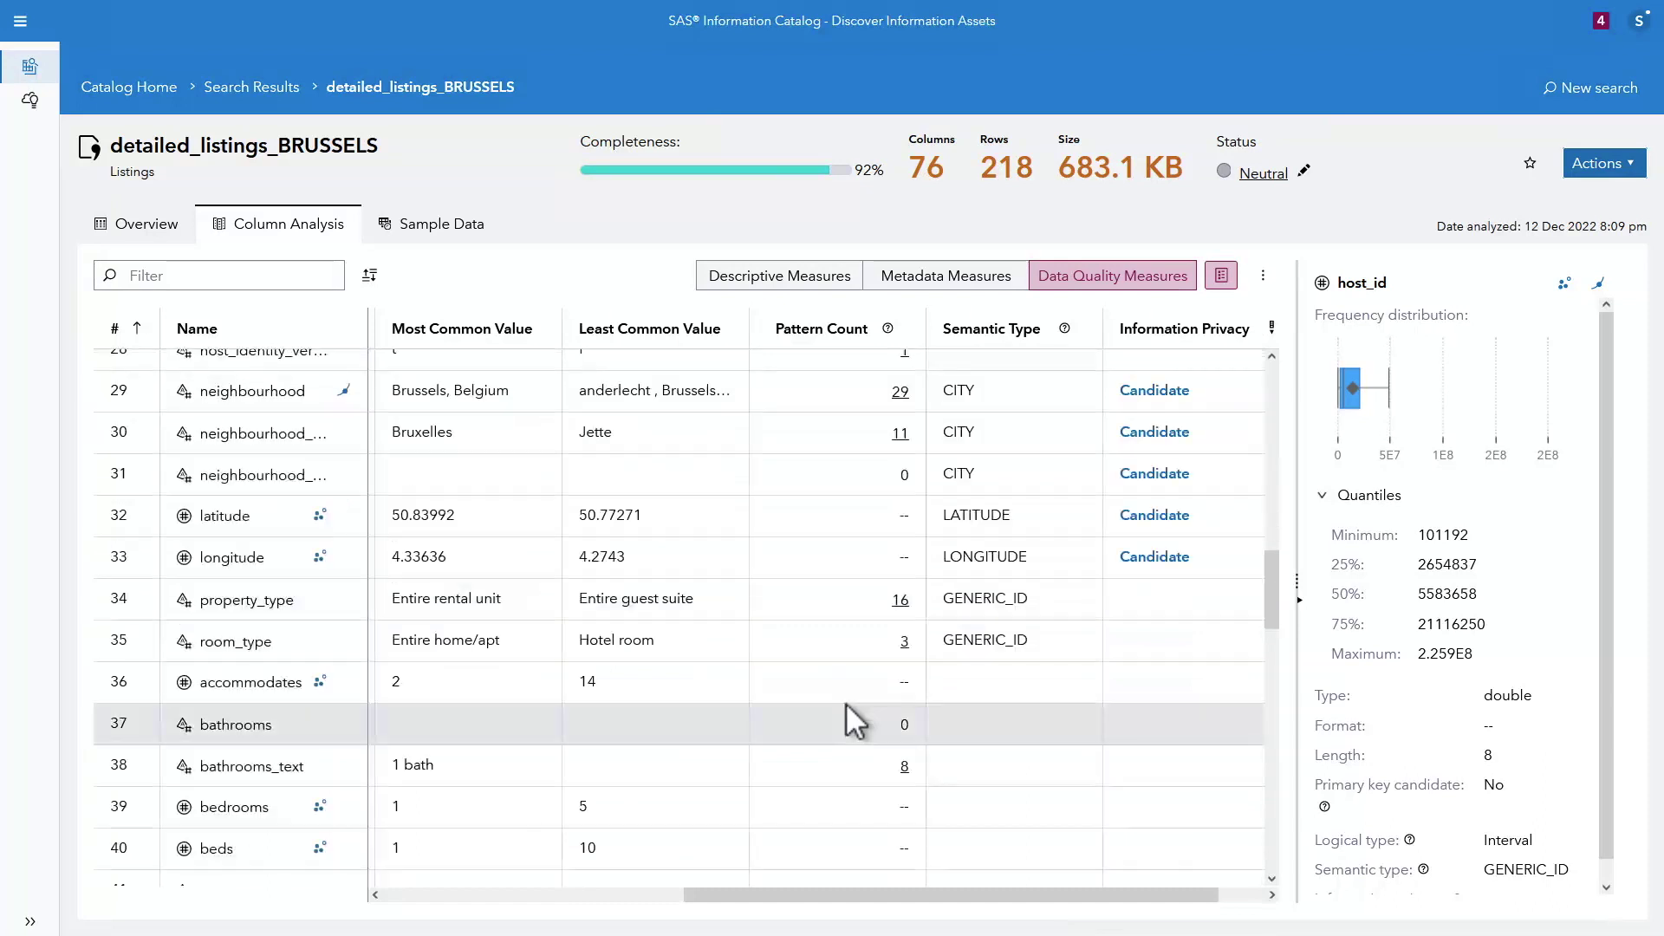
{"action": "left_click_drag", "start_coordinate": [884, 895], "coordinate": [1139, 898]}
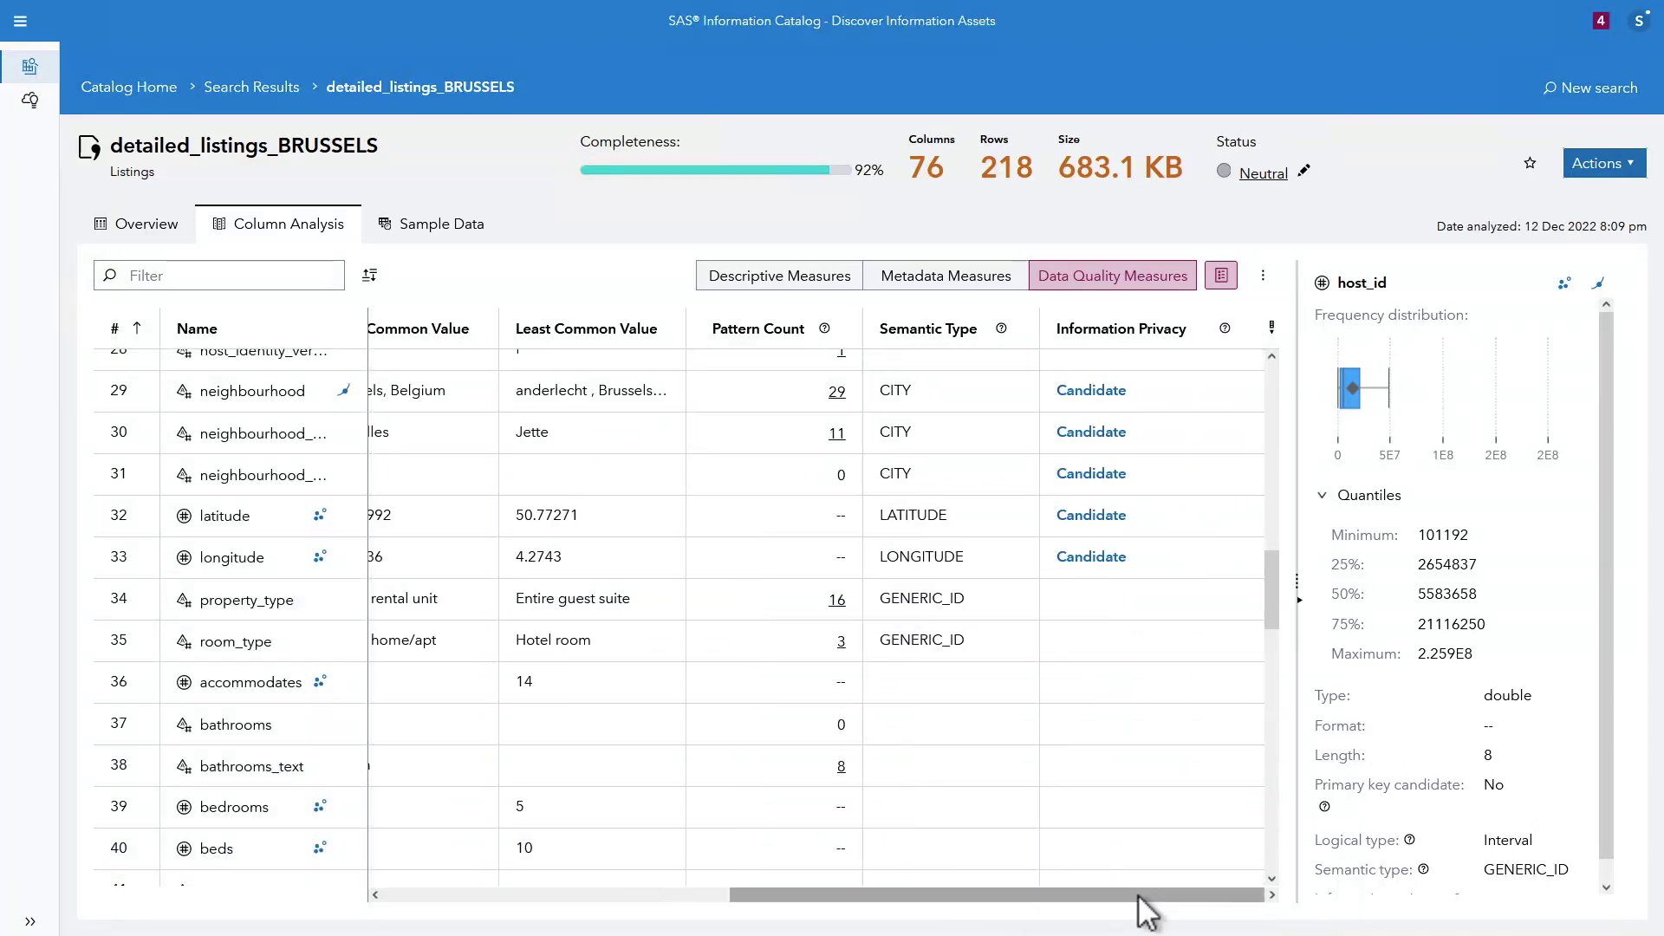
Check the dataset Overview, then sort the column analysis by Information Privacy
{"action": "left_click", "coordinate": [127, 226]}
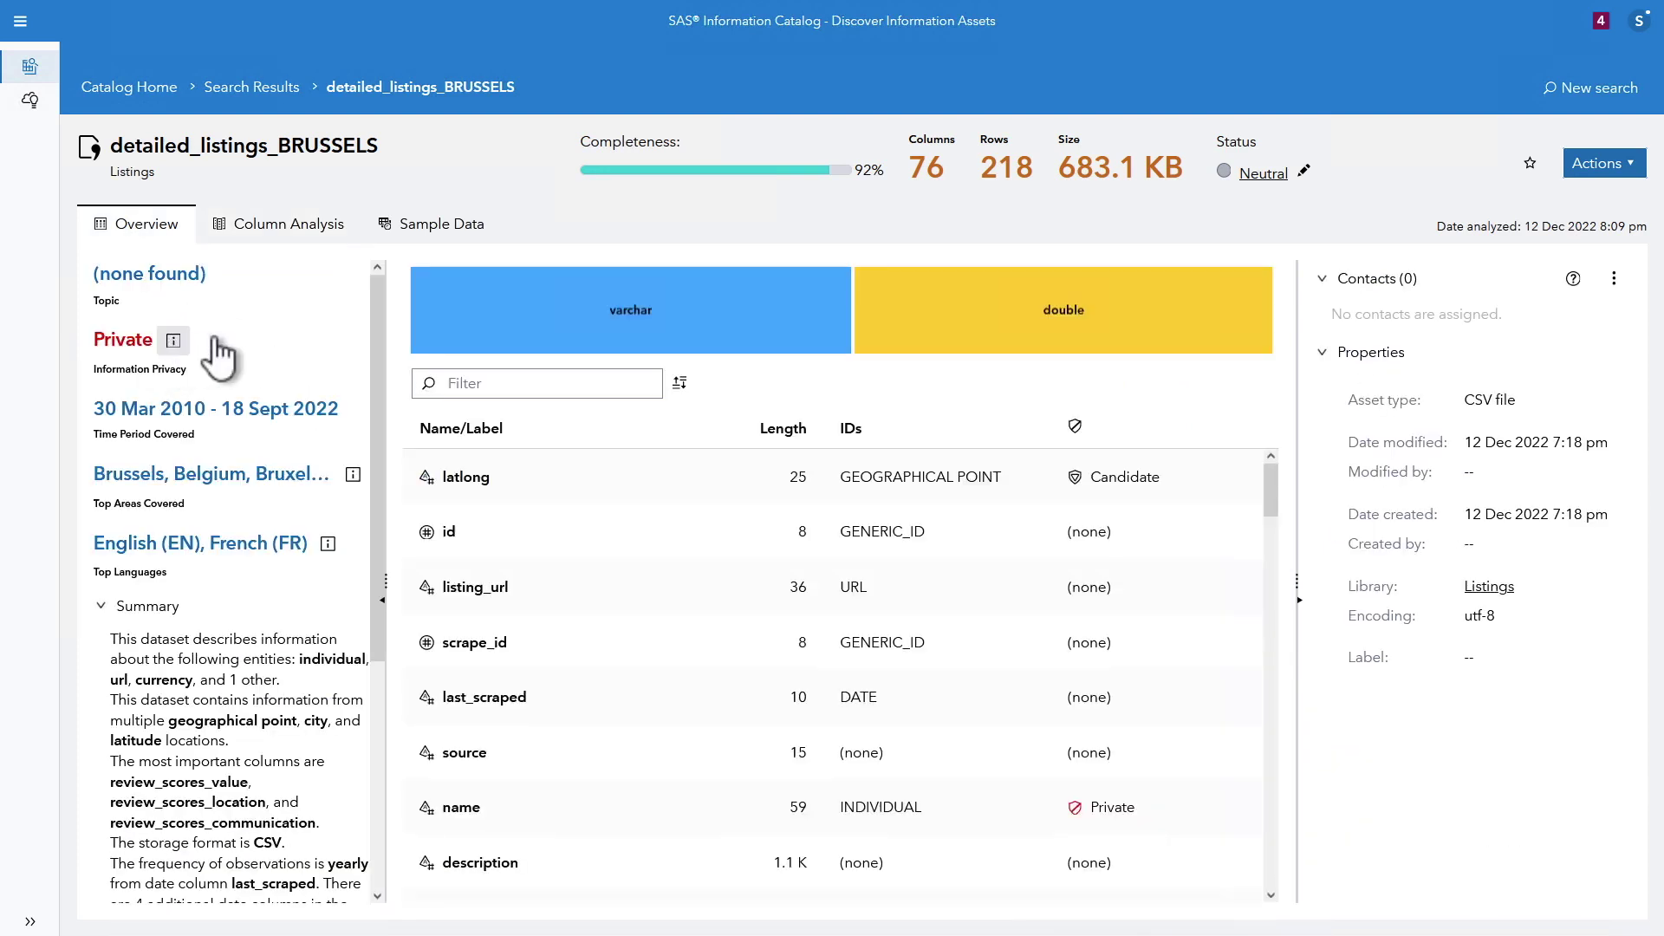
{"action": "left_click", "coordinate": [283, 231]}
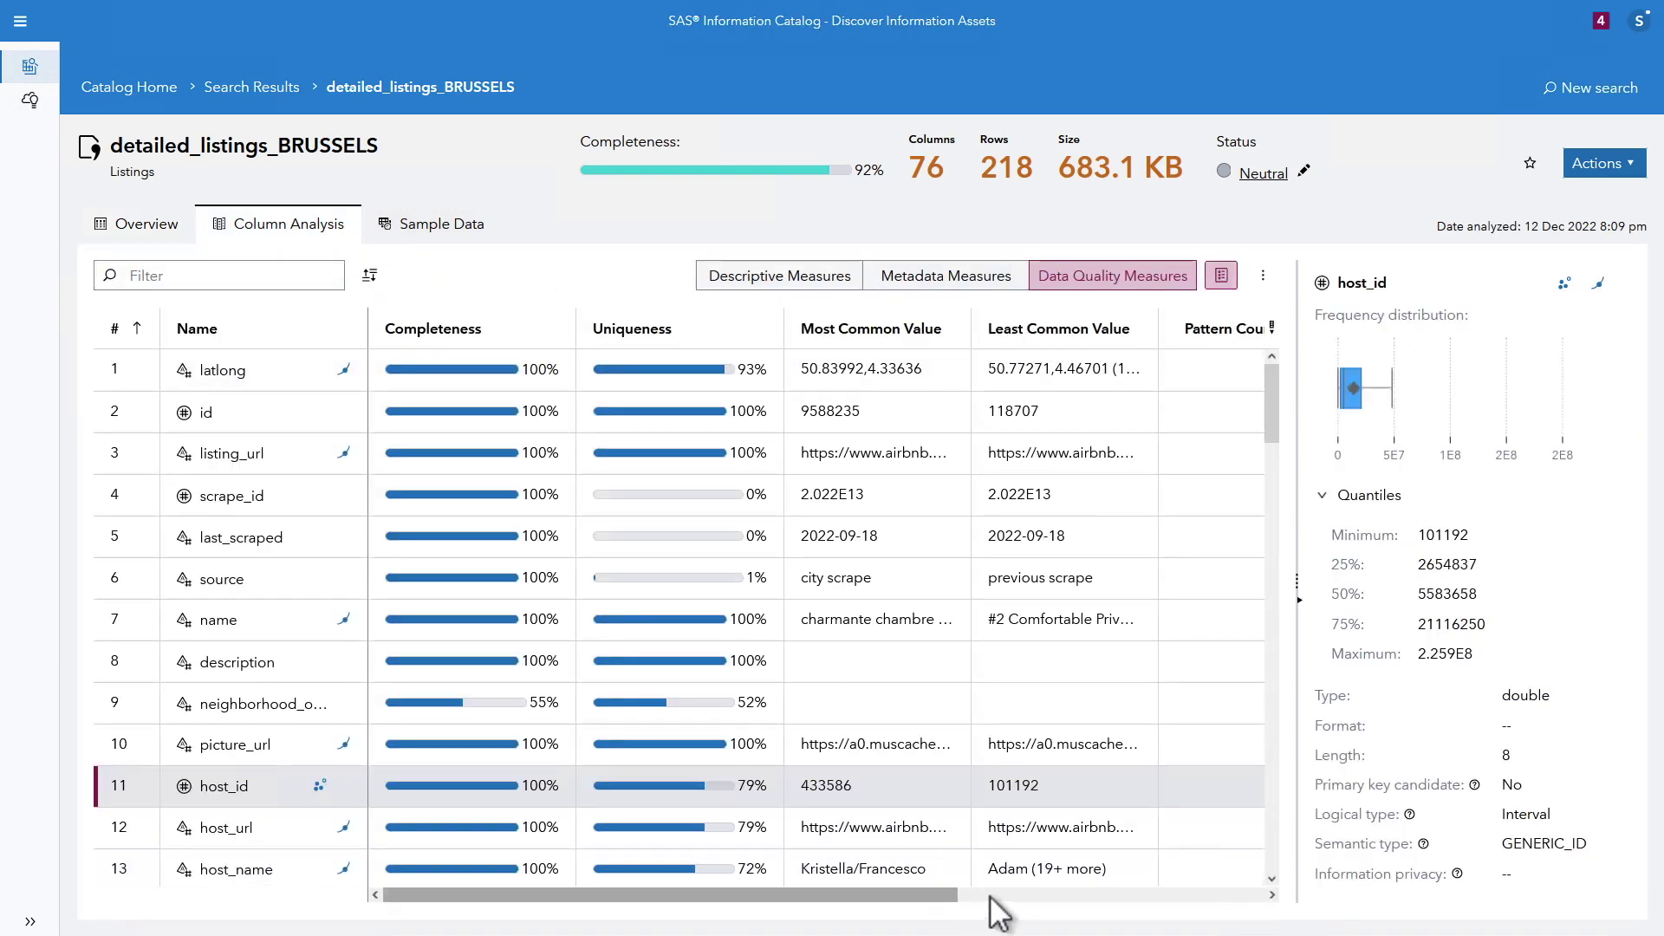
{"action": "left_click_drag", "start_coordinate": [994, 897], "coordinate": [1330, 901]}
{"action": "left_click", "coordinate": [1083, 330]}
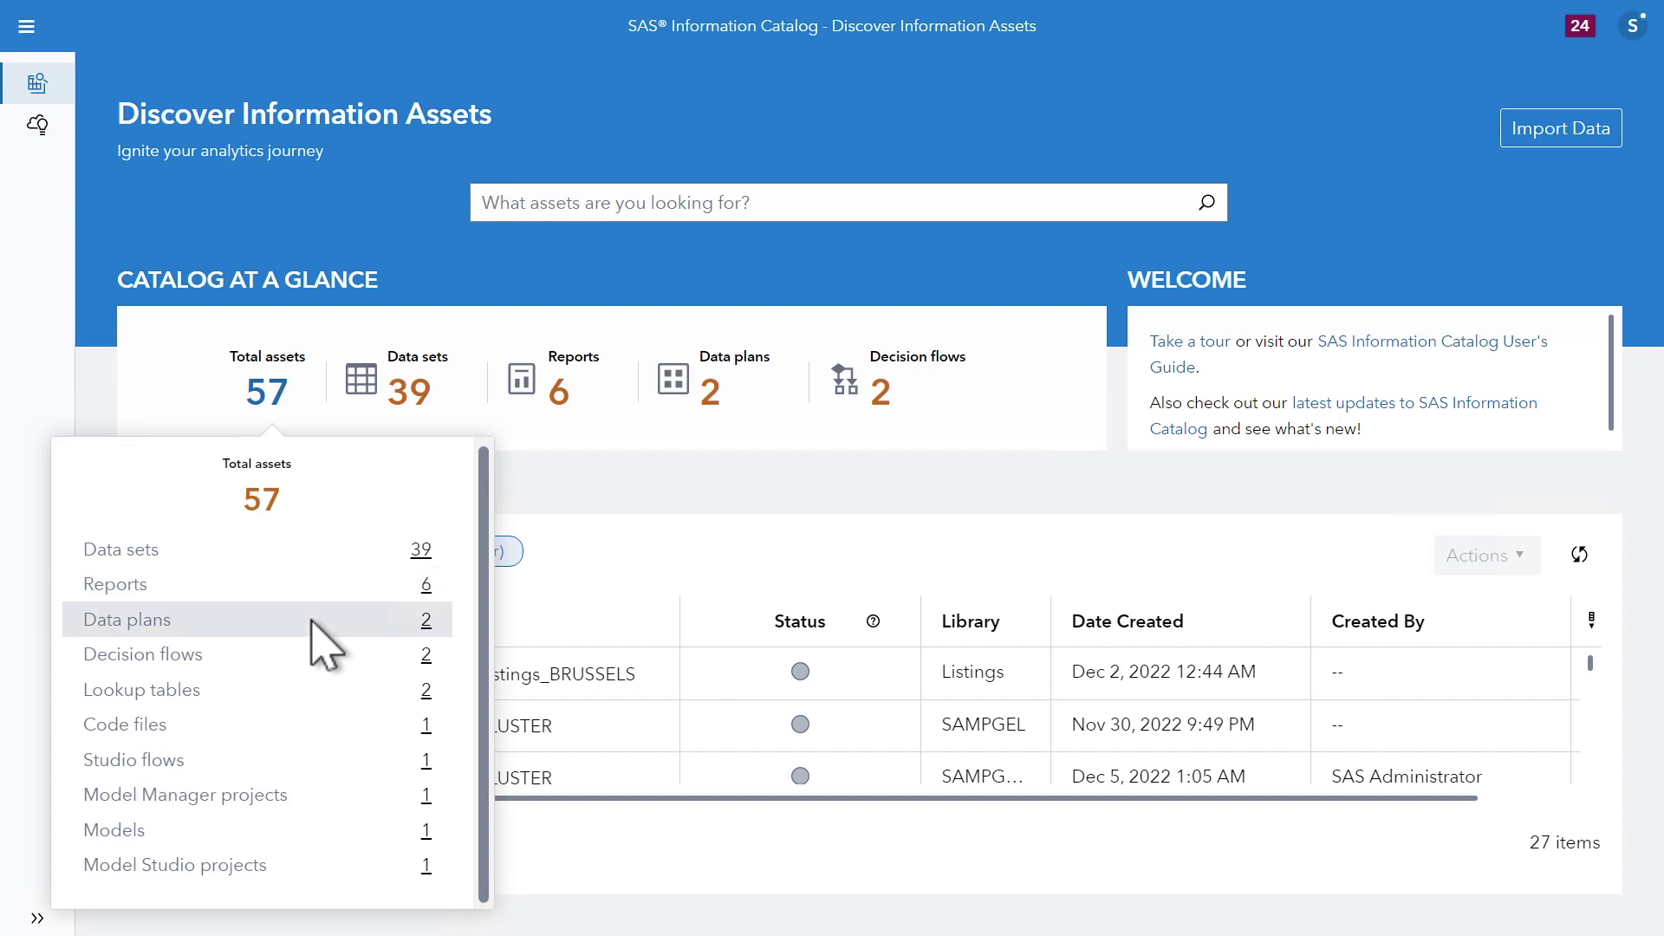
Rerun the '*' wildcard search from search history to list every catalog asset
{"action": "left_click", "coordinate": [560, 204]}
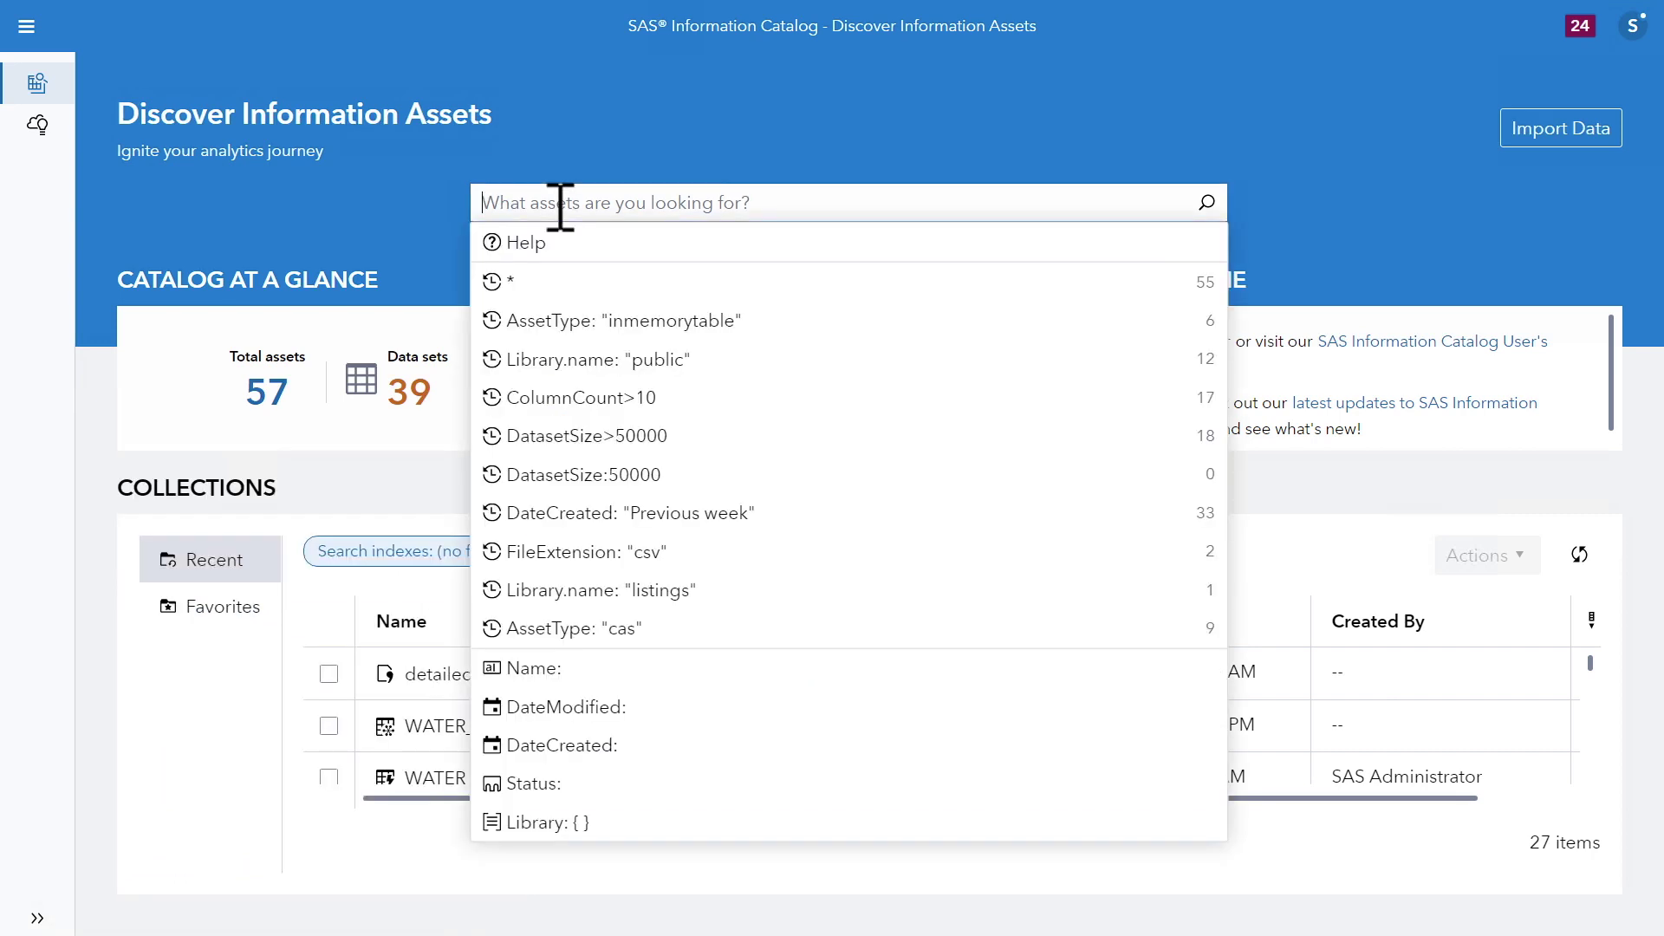
{"action": "left_click", "coordinate": [516, 281]}
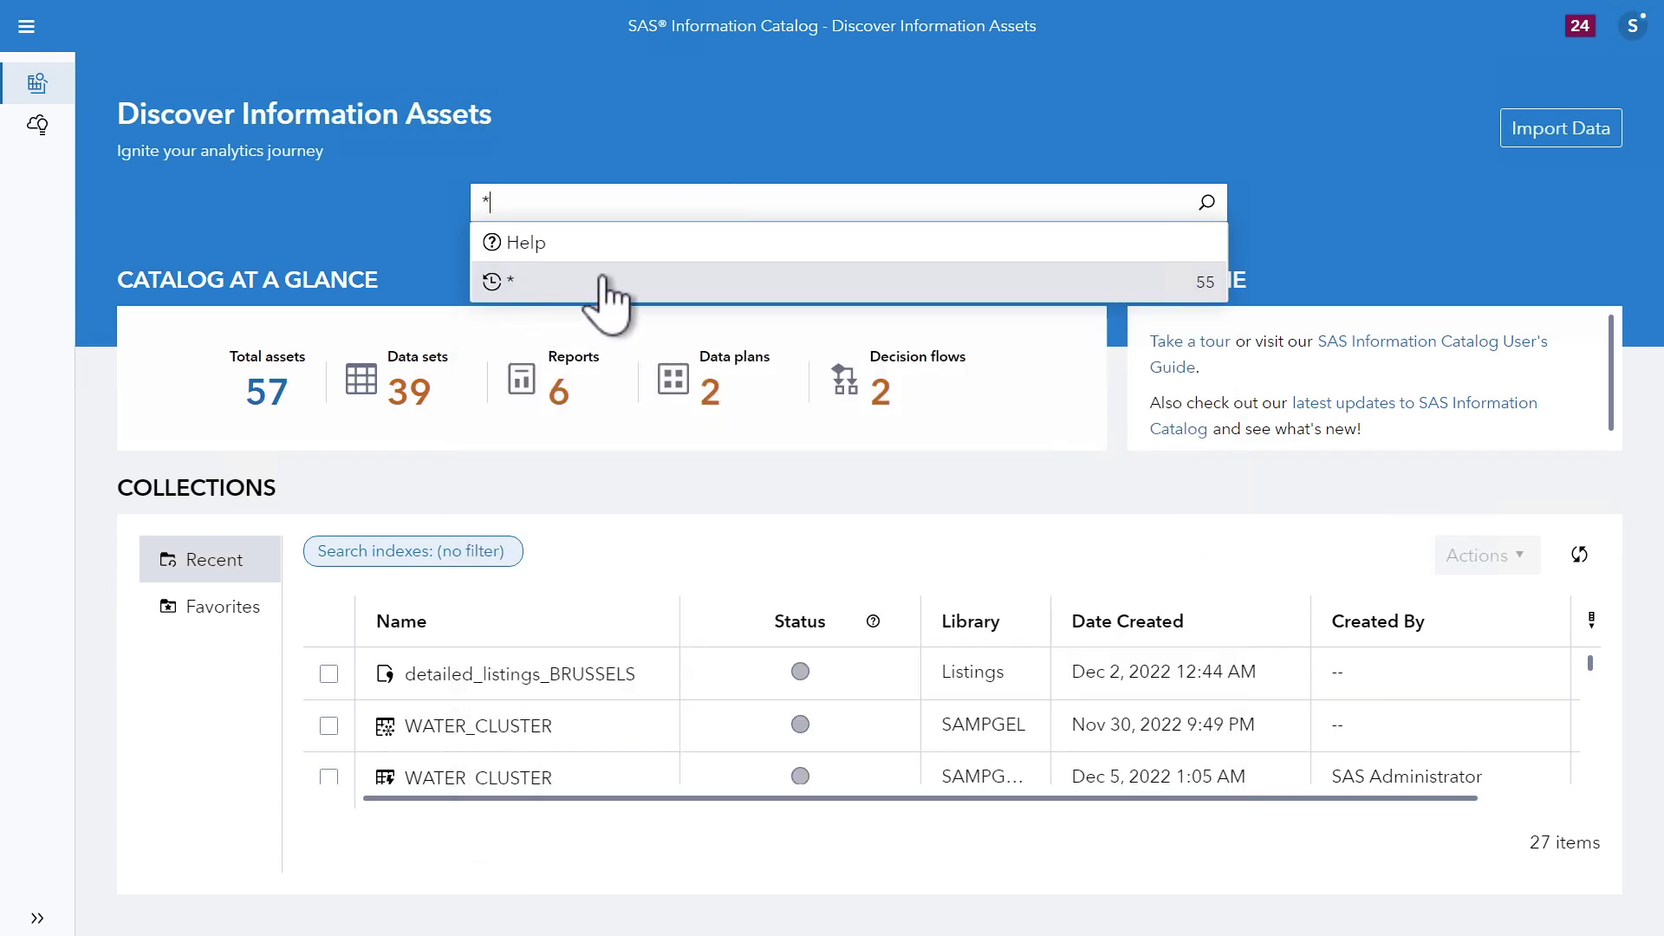
{"action": "left_click", "coordinate": [603, 281]}
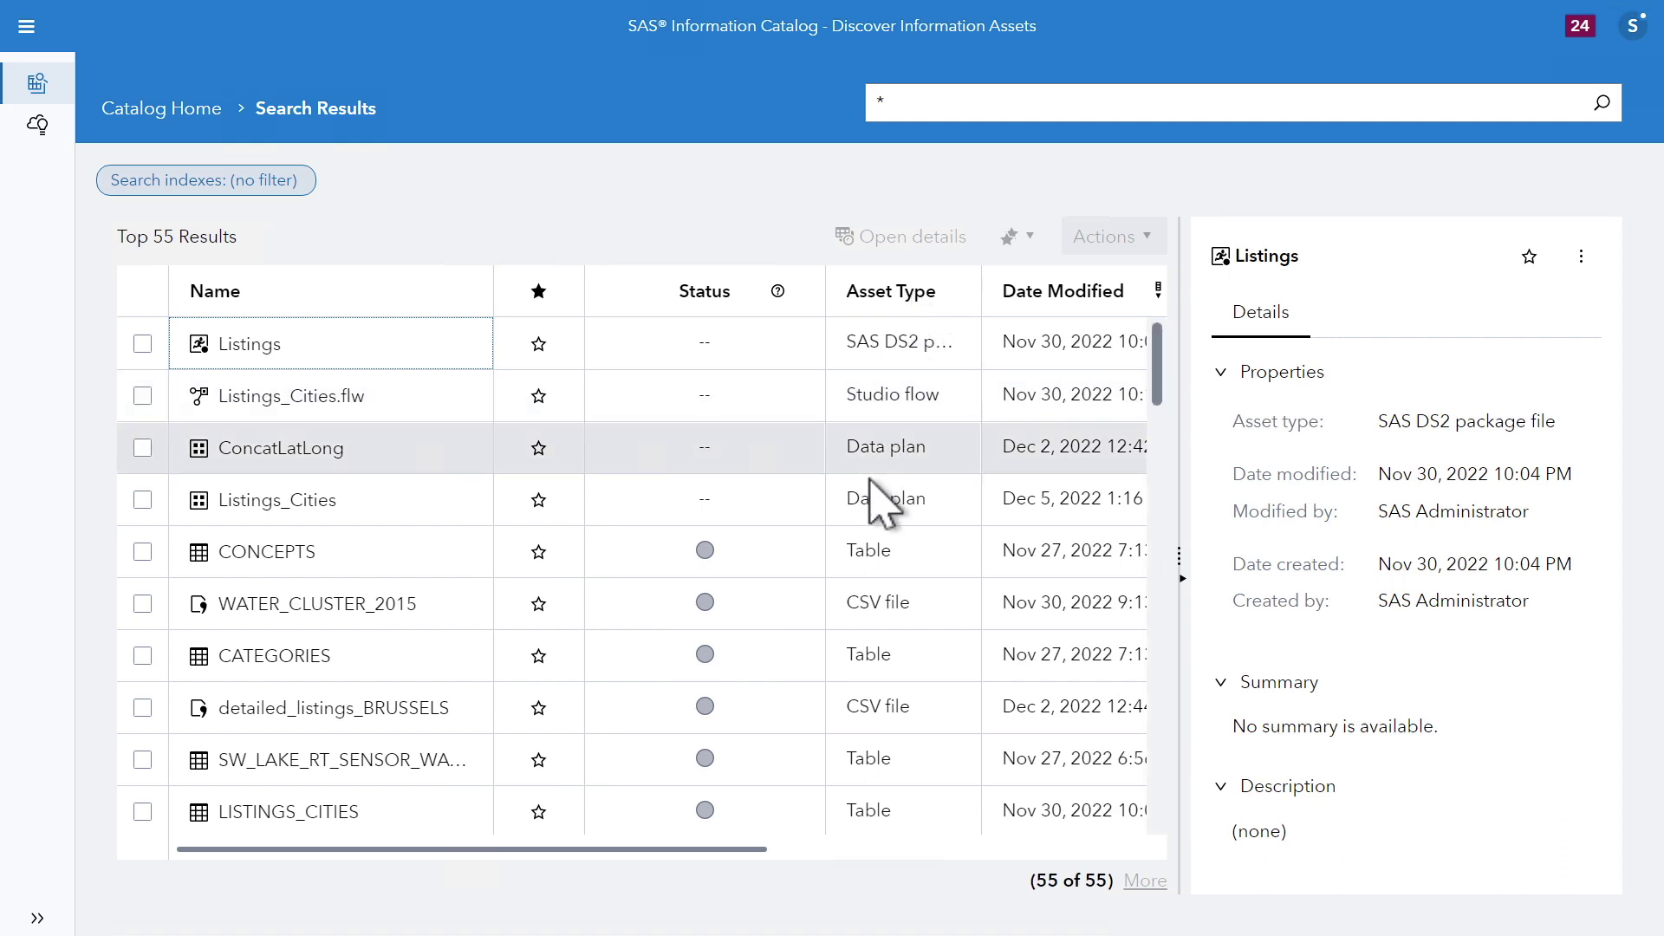
Open the Listings code file, then explore the lineage of Listings_Cities
{"action": "scroll", "coordinate": [877, 501], "scroll_direction": "down", "scroll_amount": 2}
{"action": "scroll", "coordinate": [877, 501], "scroll_direction": "down", "scroll_amount": 2}
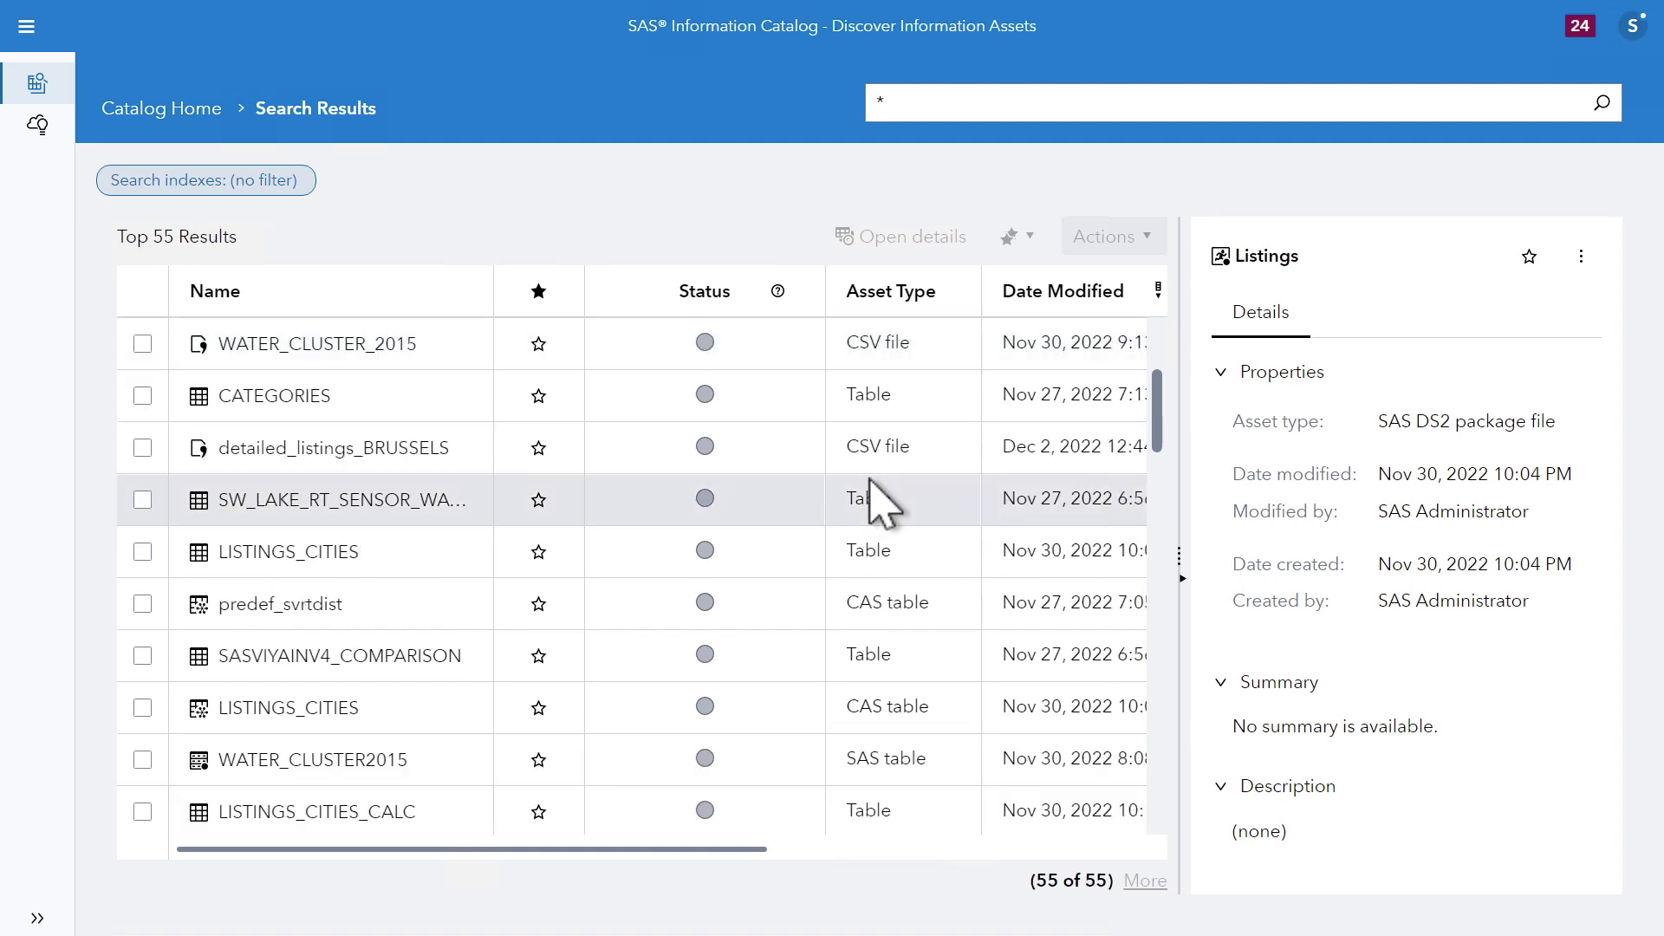
{"action": "scroll", "coordinate": [867, 485], "scroll_direction": "up", "scroll_amount": 4}
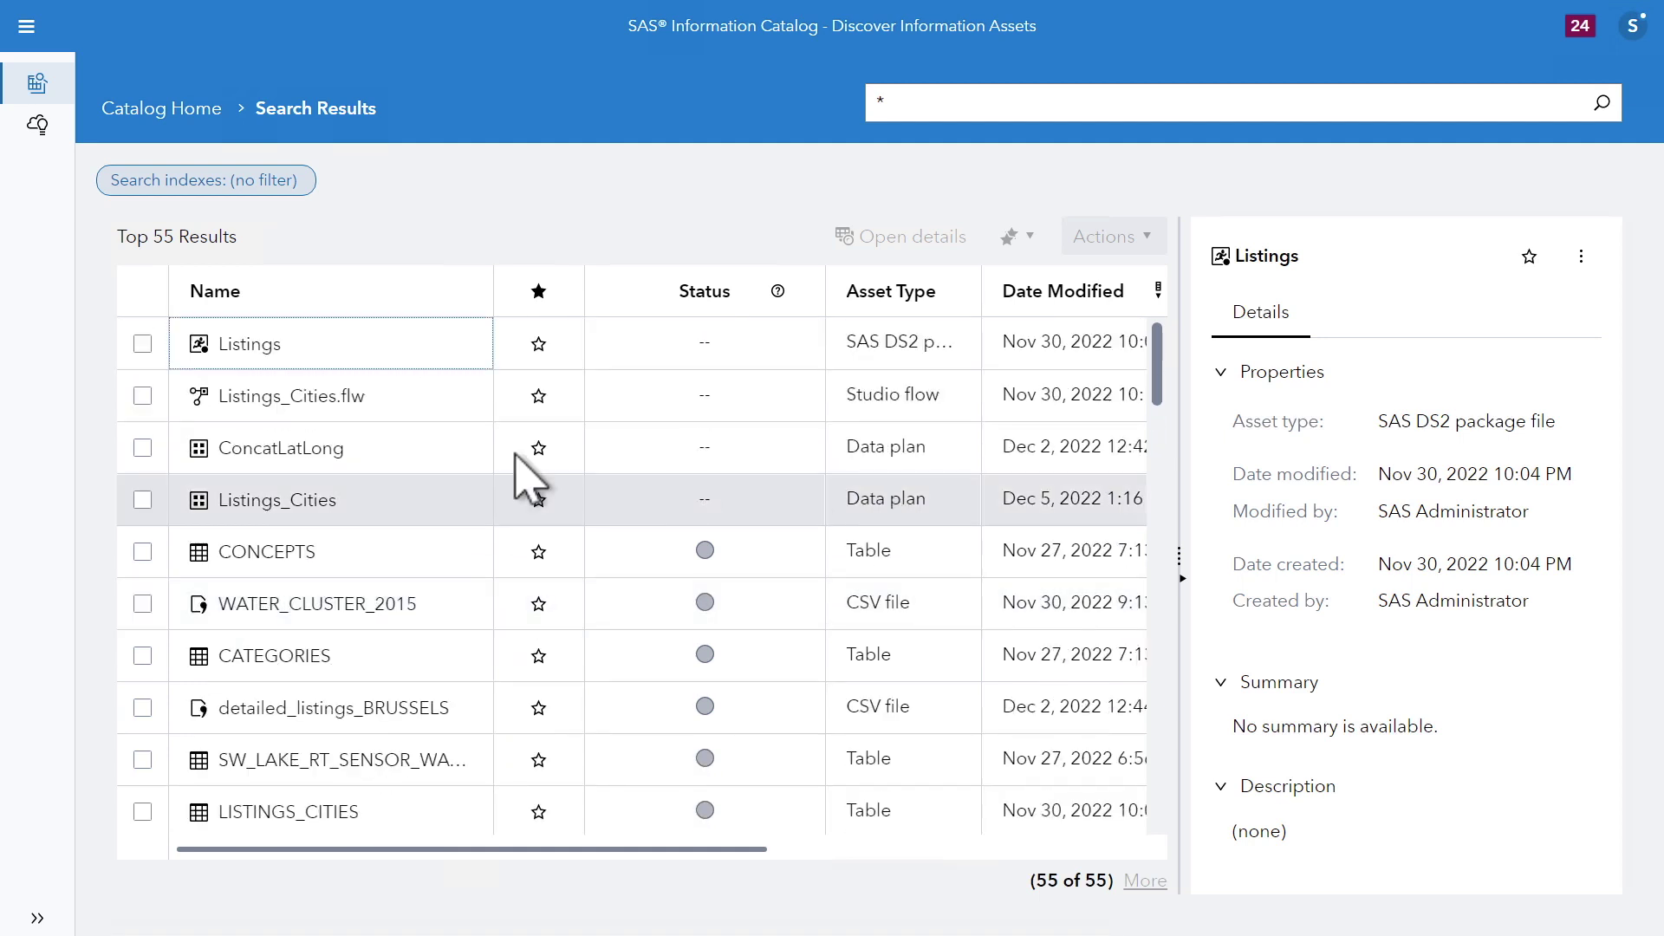
{"action": "left_click", "coordinate": [142, 344]}
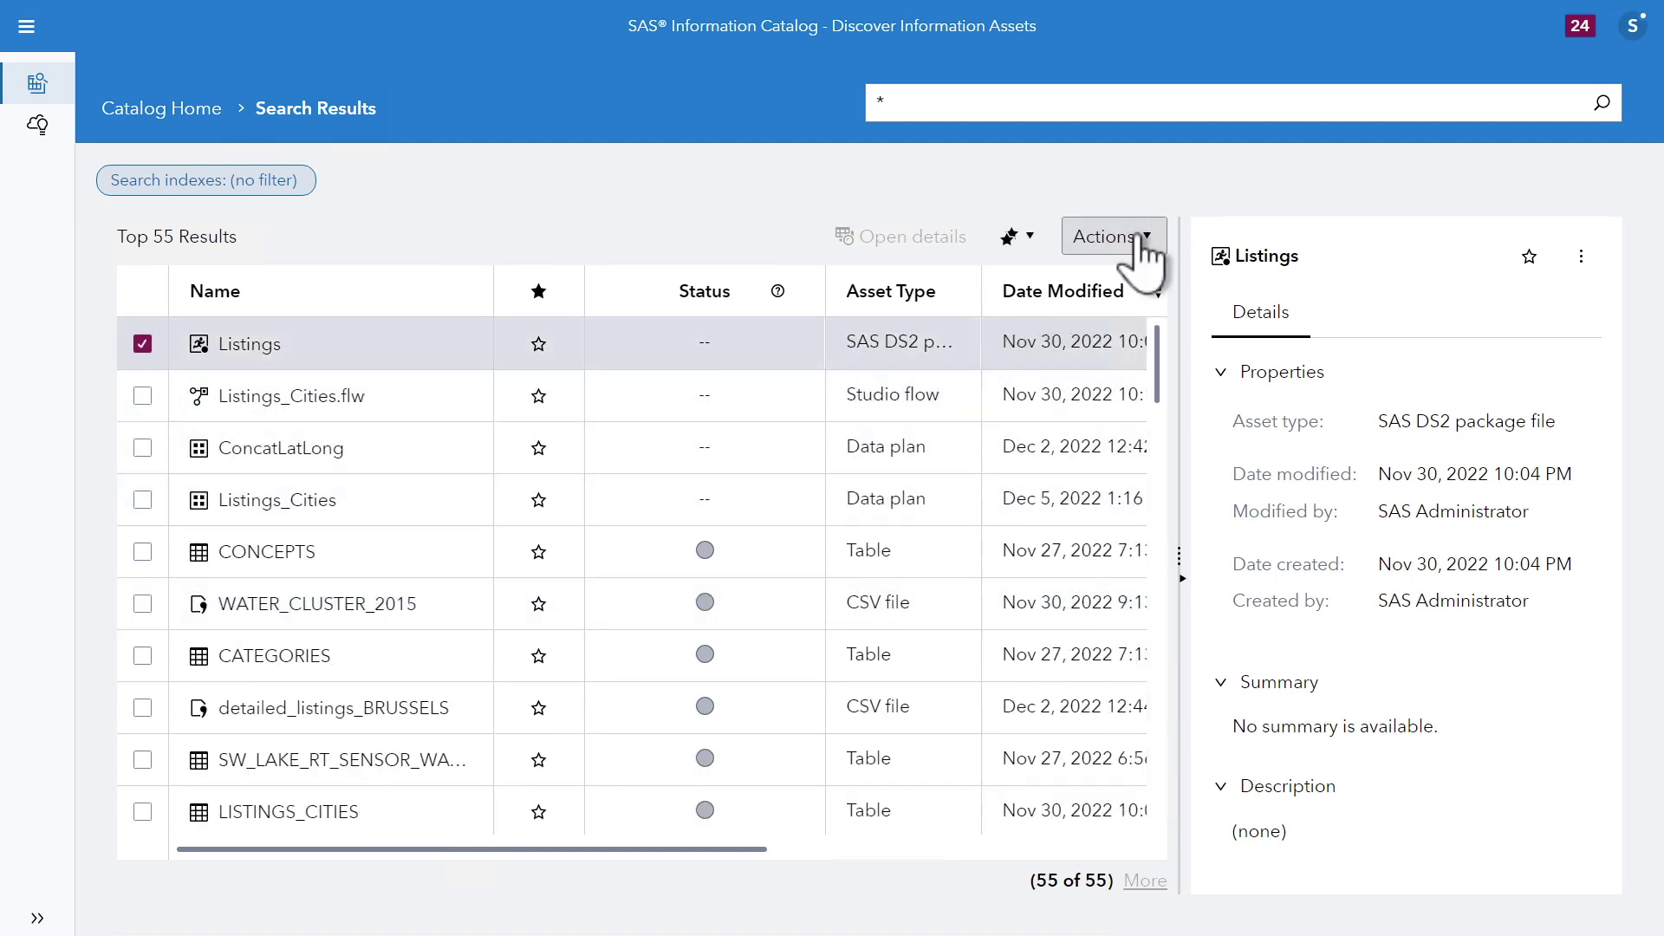
{"action": "left_click", "coordinate": [1141, 239]}
{"action": "left_click", "coordinate": [1146, 286]}
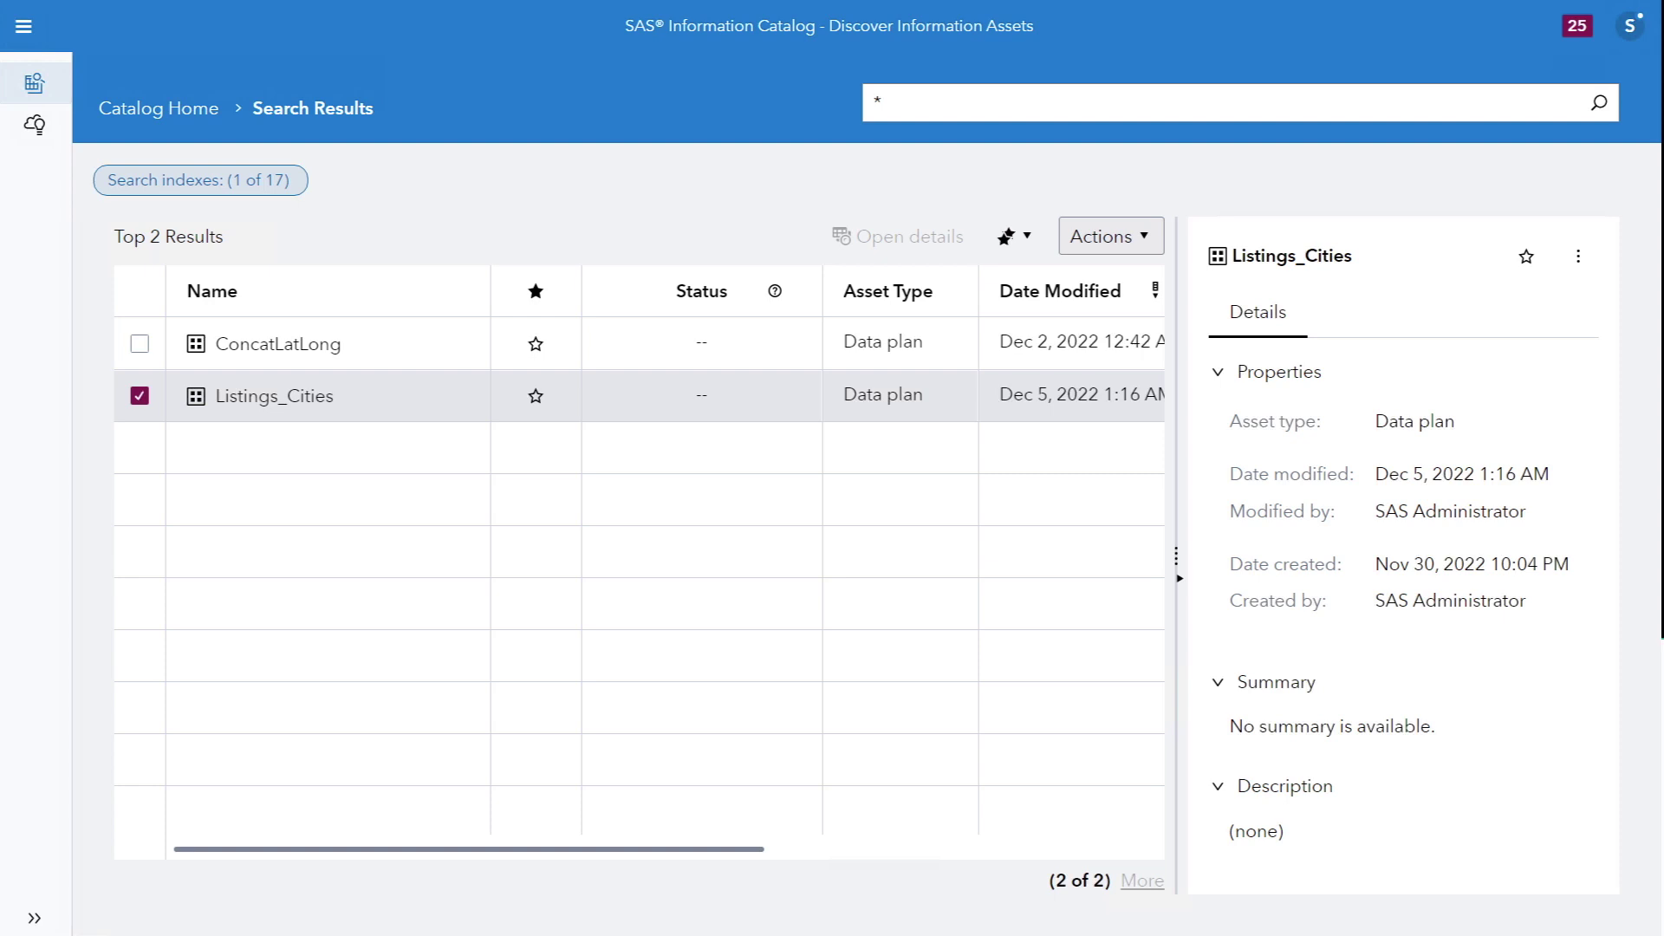
{"action": "left_click", "coordinate": [1130, 247]}
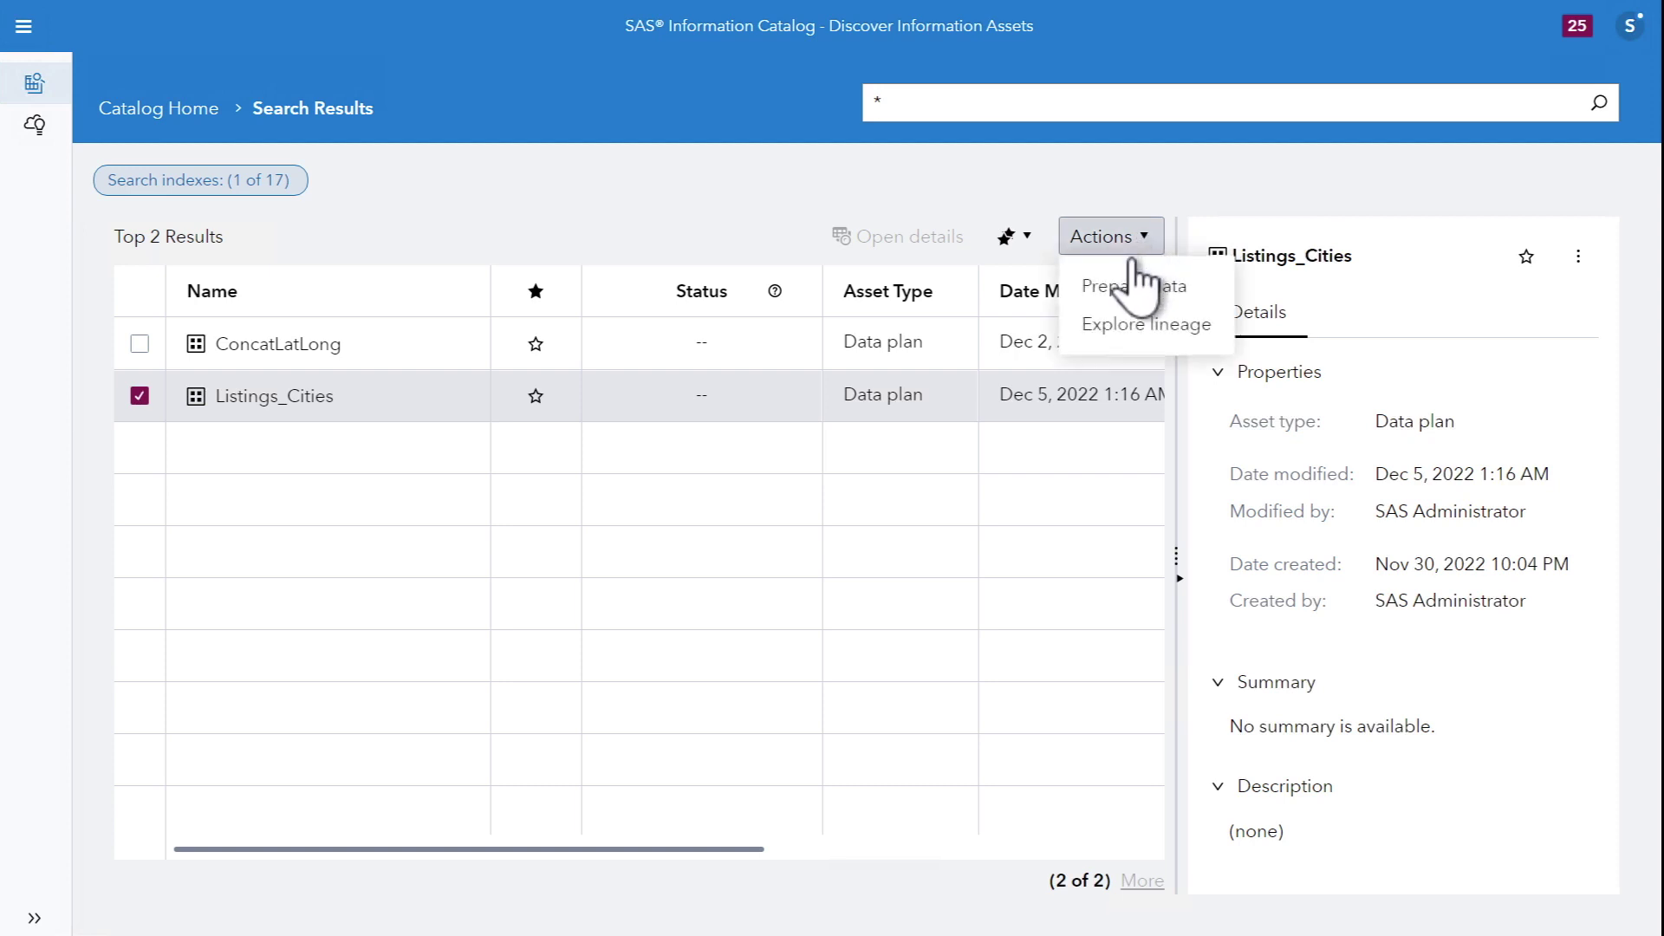
{"action": "left_click", "coordinate": [1134, 322]}
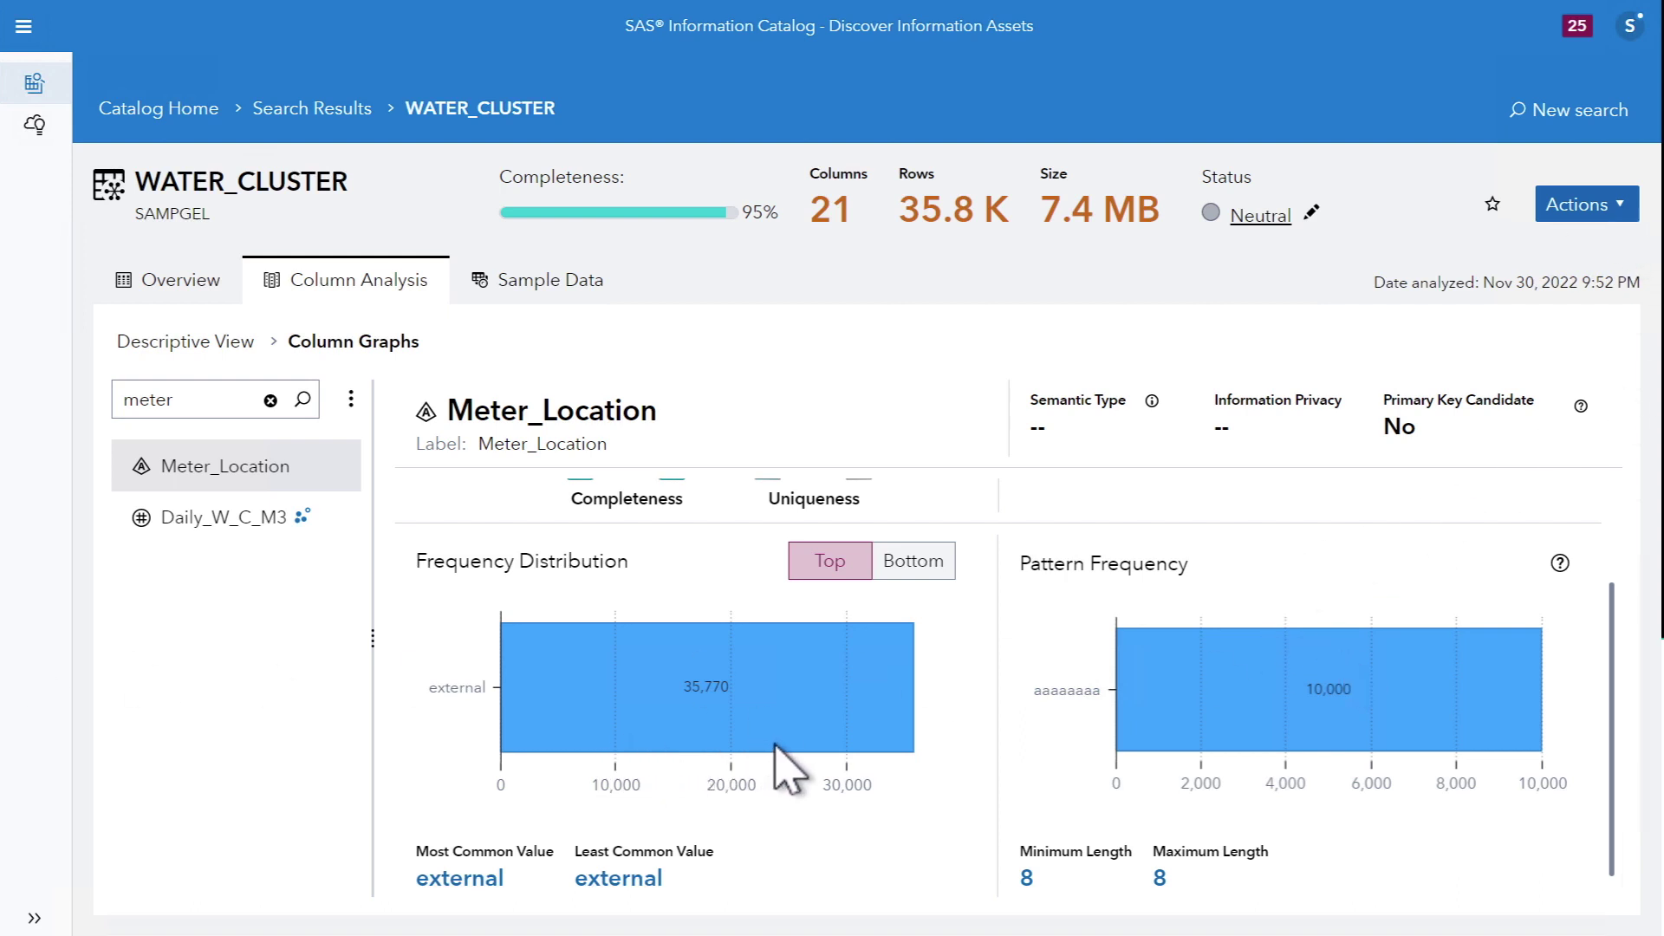
Load WATER_CLUSTER's Nov 30, 2022 9:17 PM analysis from analysis history
{"action": "left_click", "coordinate": [1621, 206]}
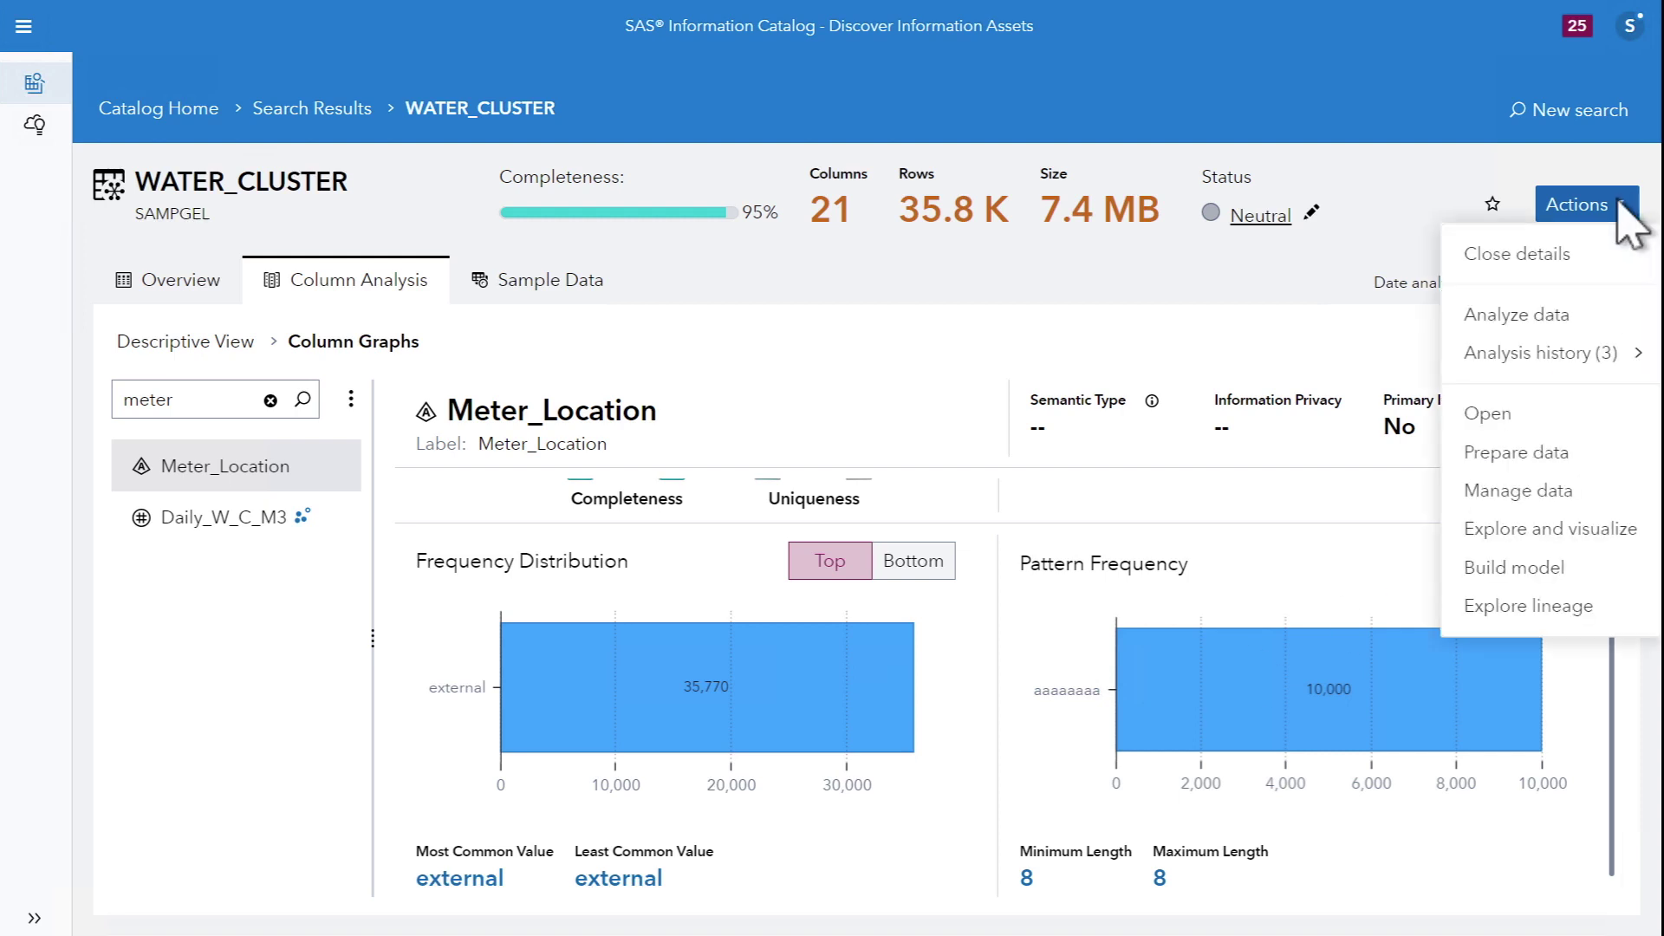
{"action": "mouse_move", "coordinate": [1573, 357]}
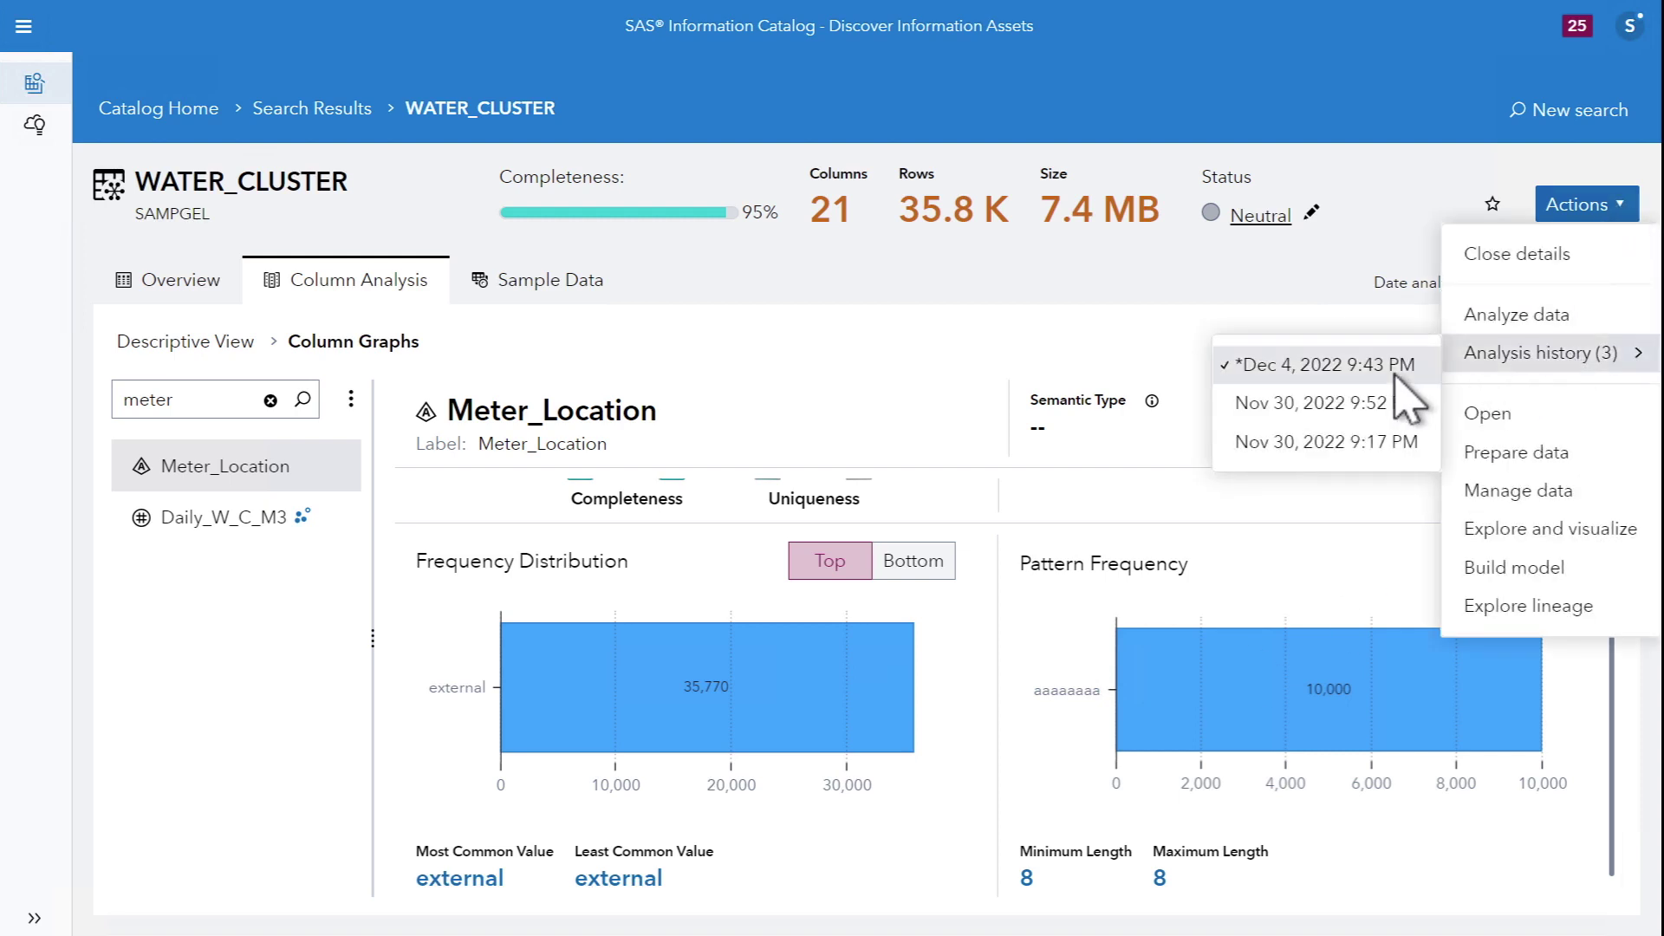
{"action": "left_click", "coordinate": [1357, 444]}
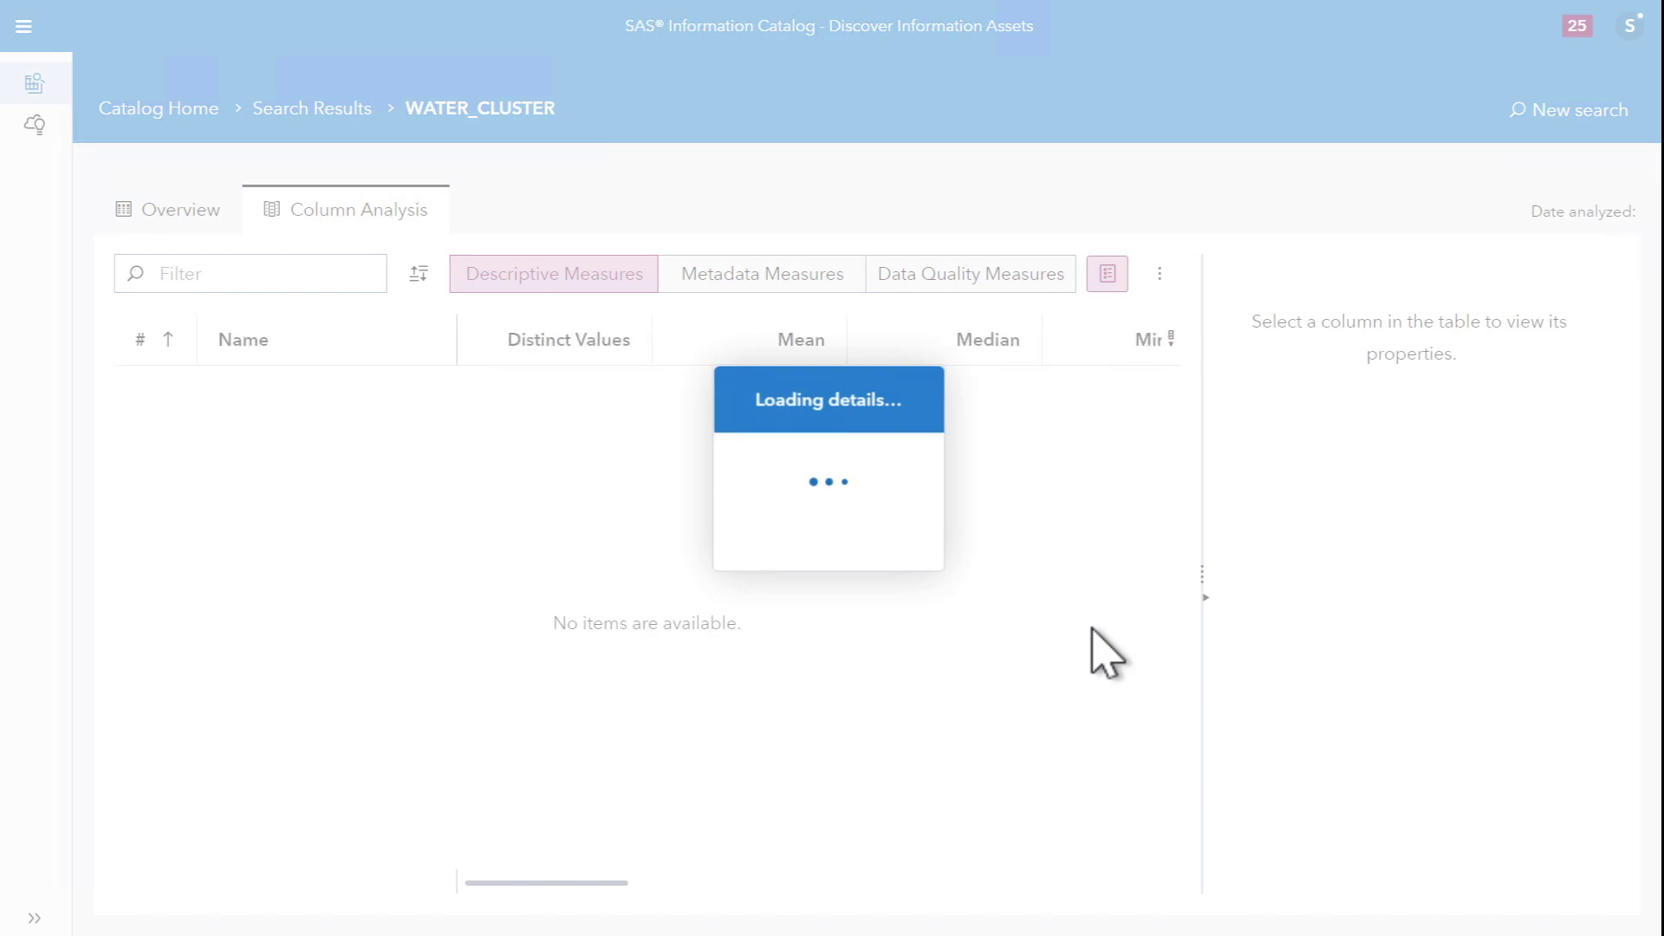
Filter columns for 'mete' and view the Meter_Location column graphs
{"action": "left_click", "coordinate": [278, 407]}
{"action": "type", "text": "mete"}
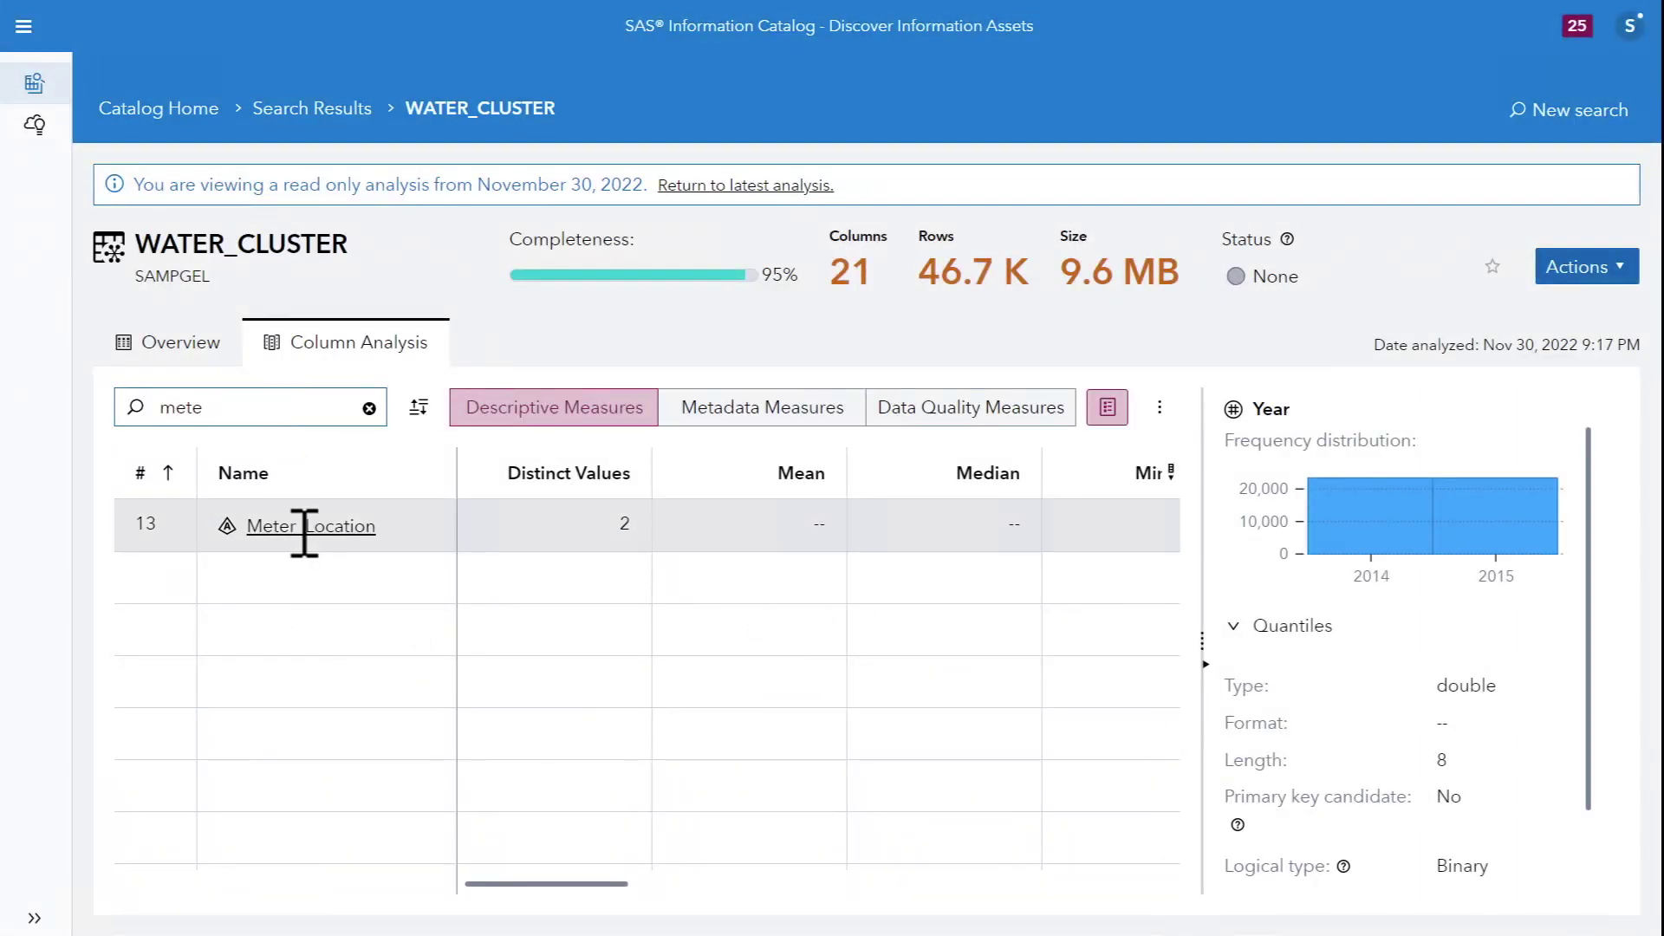
{"action": "left_click", "coordinate": [305, 527]}
{"action": "scroll", "coordinate": [954, 711], "scroll_direction": "down", "scroll_amount": 2}
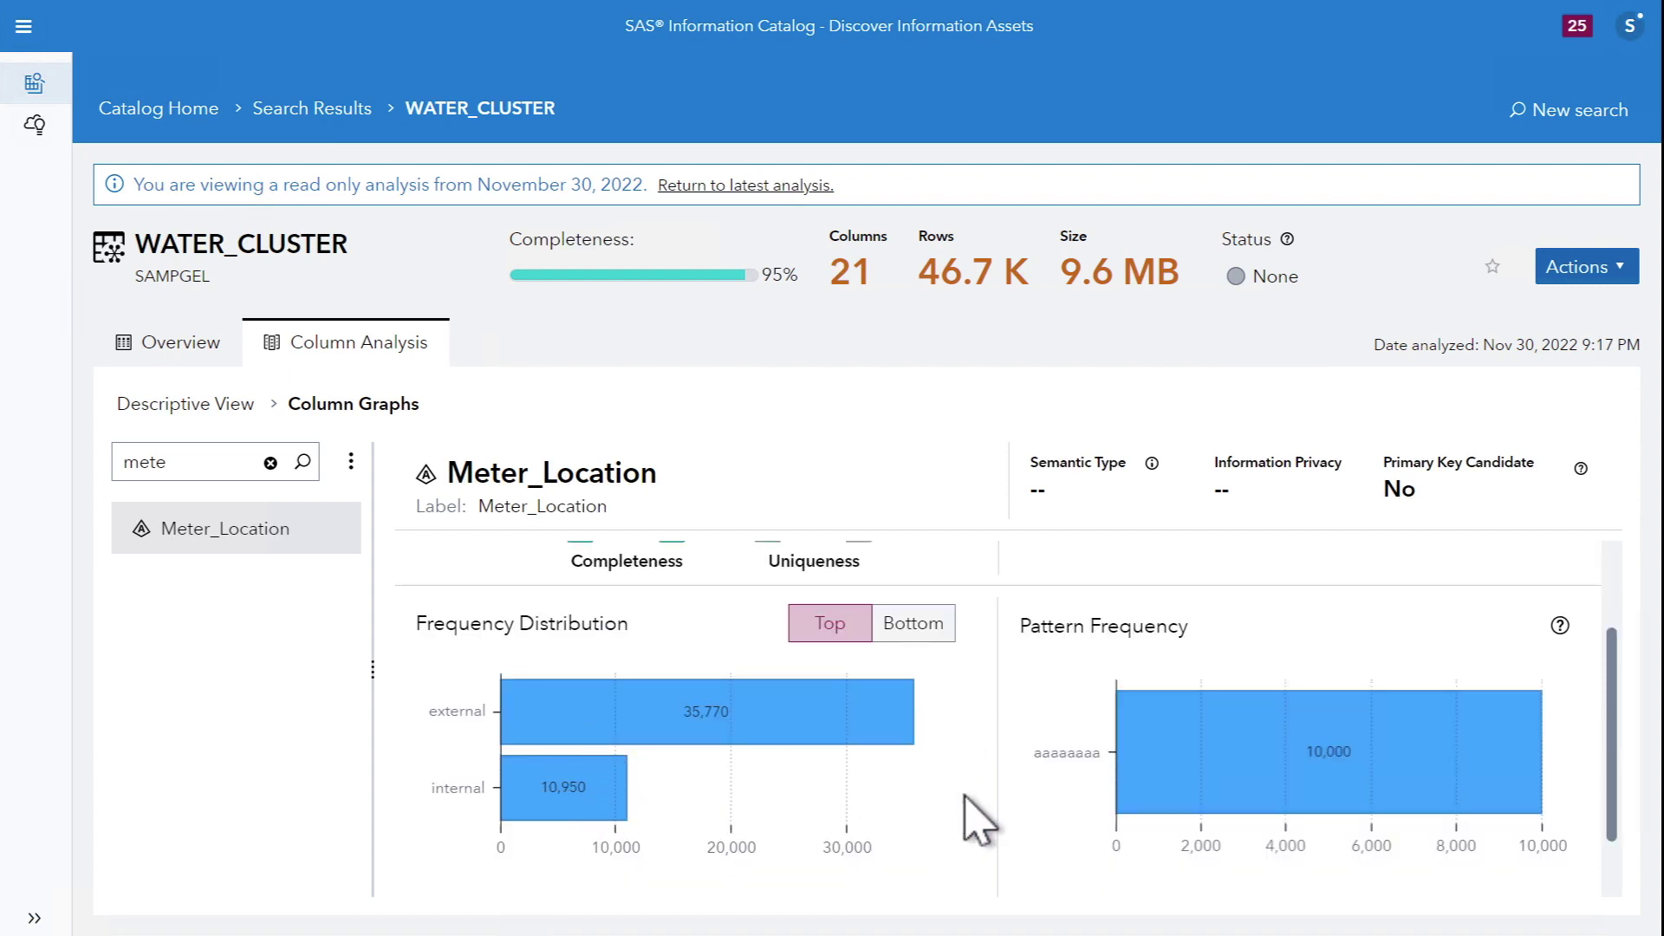
{"action": "scroll", "coordinate": [970, 809], "scroll_direction": "down", "scroll_amount": 2}
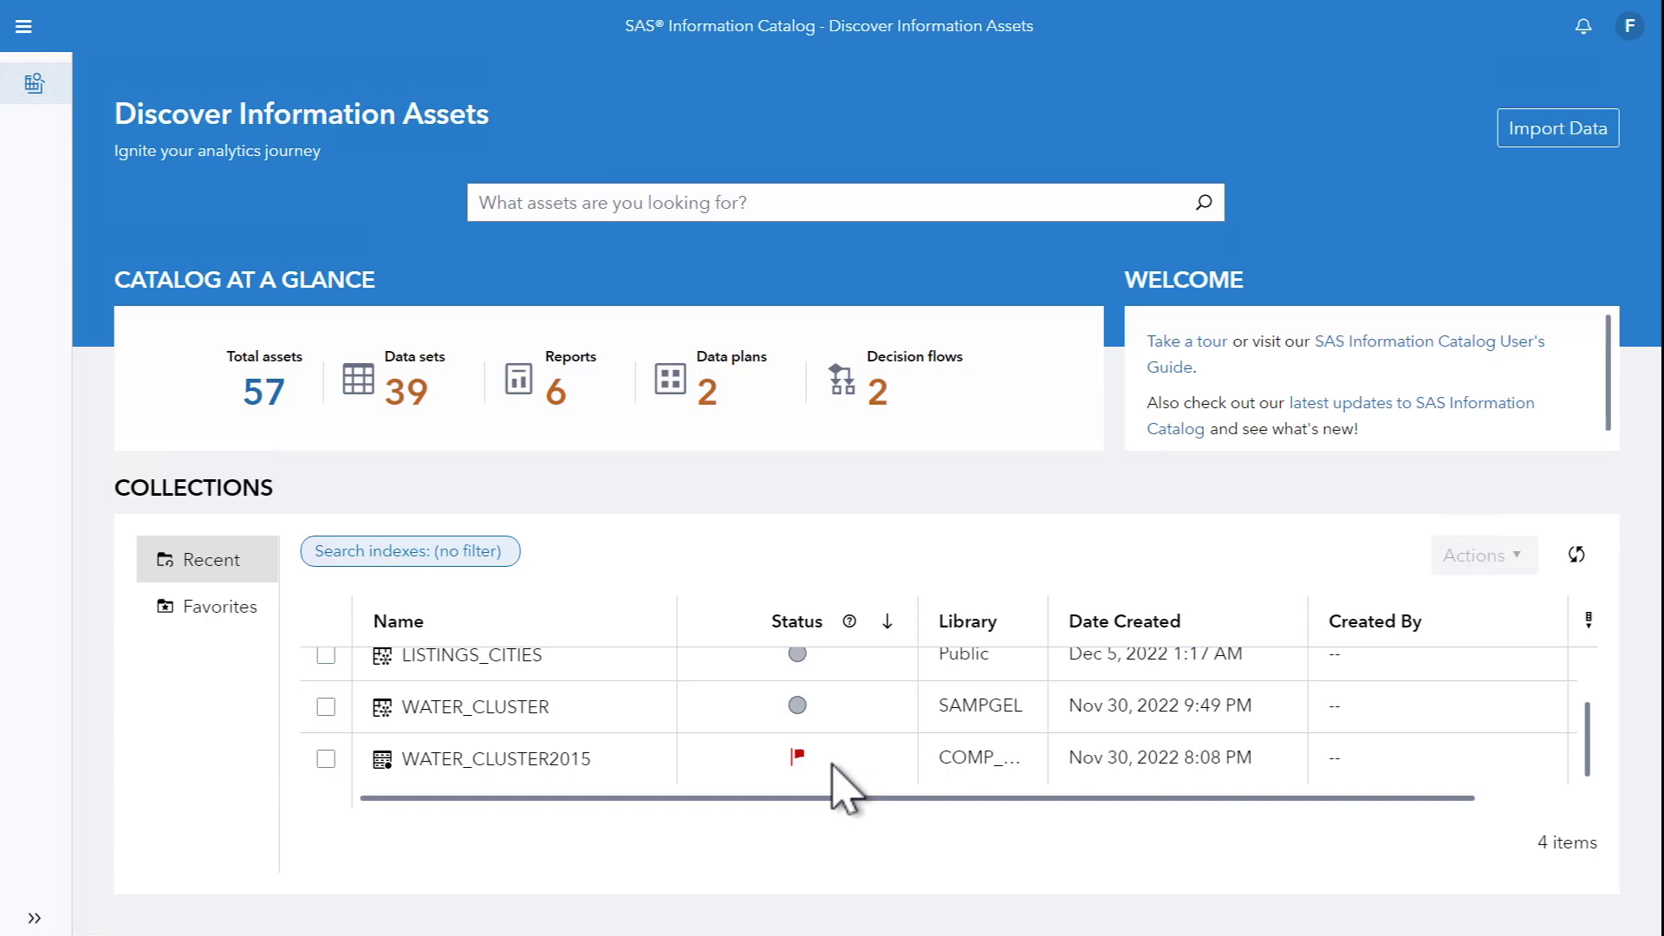
Open WATER_CLUSTER from Recent and start editing its description
{"action": "scroll", "coordinate": [836, 780], "scroll_direction": "up", "scroll_amount": 2}
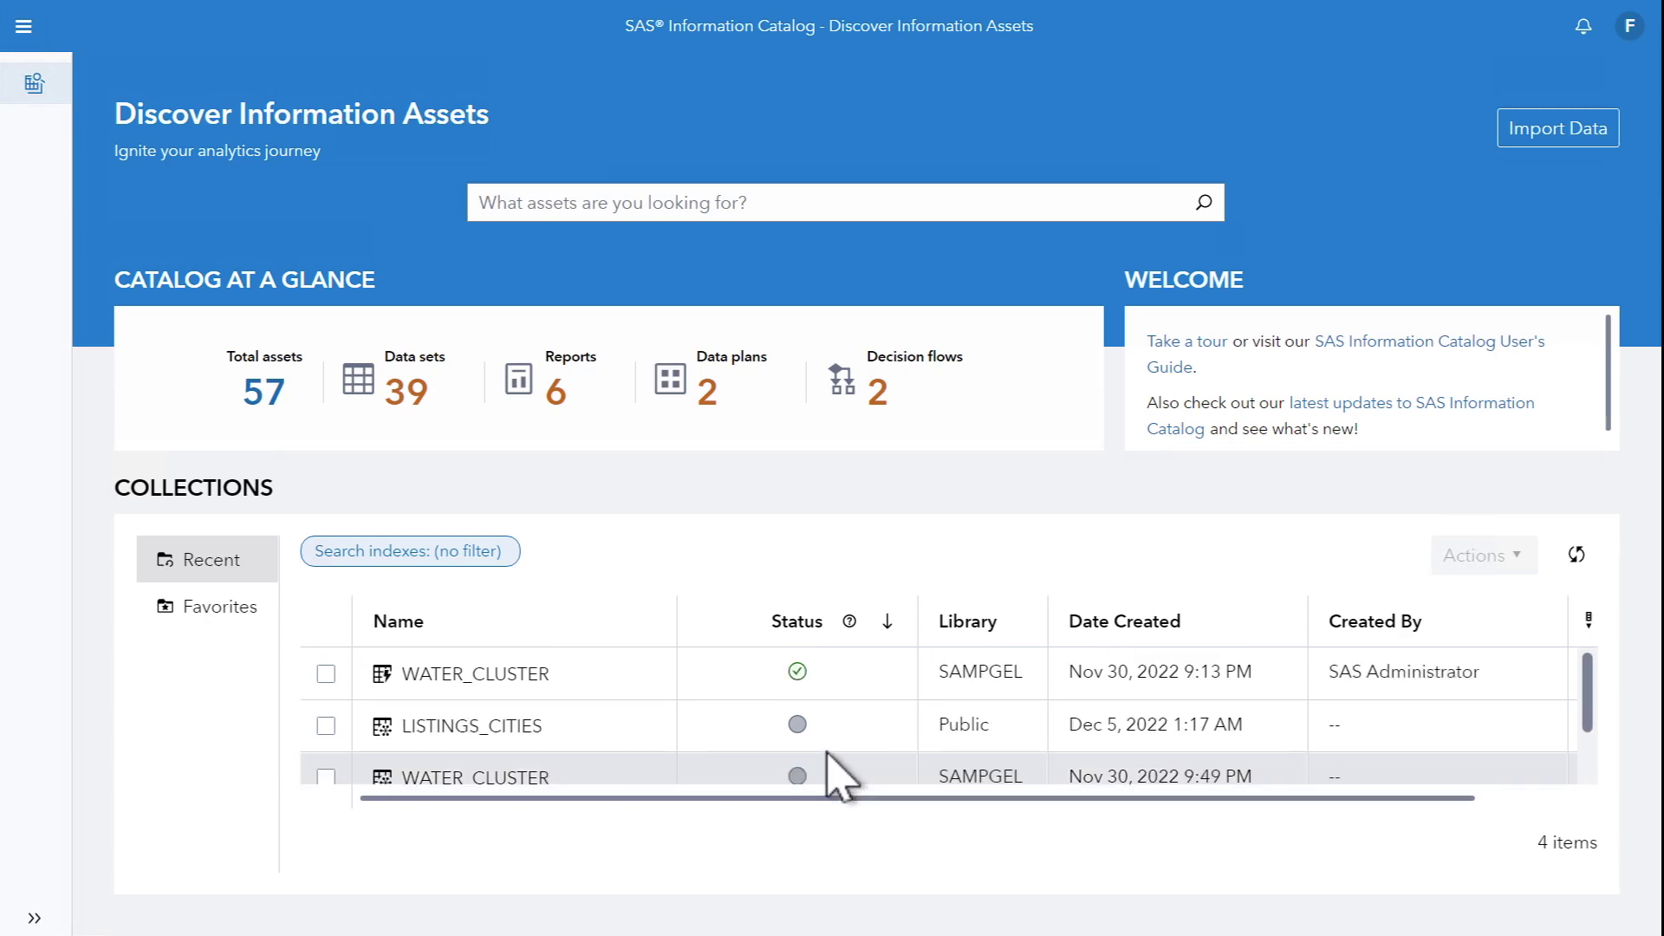
{"action": "left_click", "coordinate": [533, 674]}
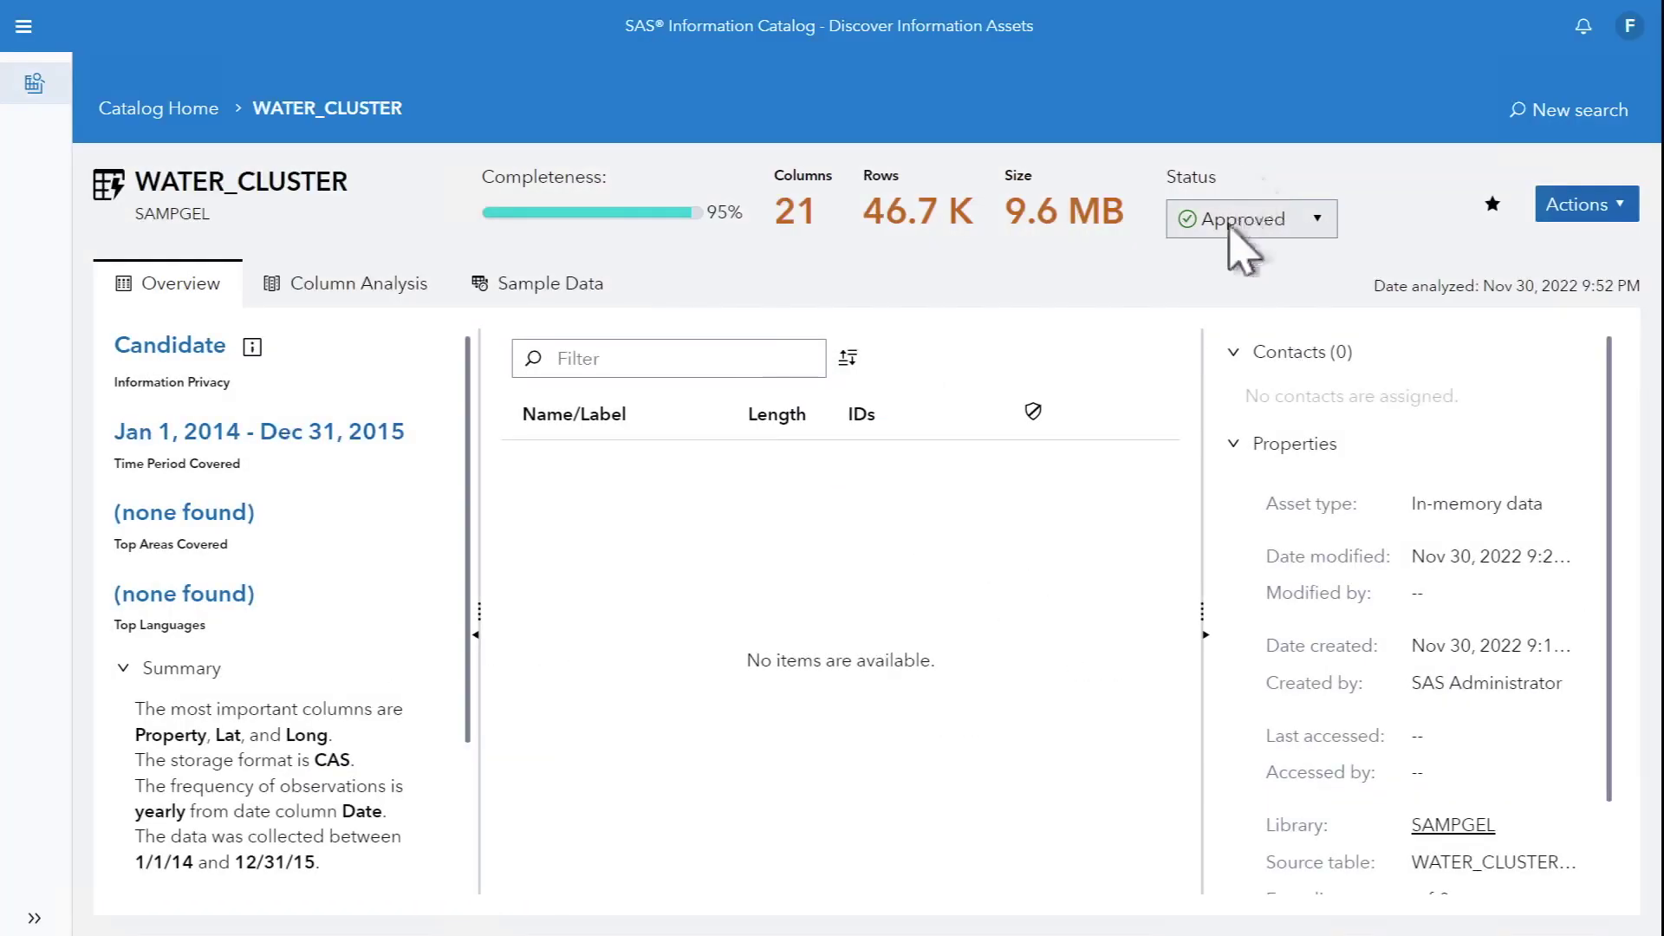
{"action": "scroll", "coordinate": [275, 606], "scroll_direction": "down", "scroll_amount": 2}
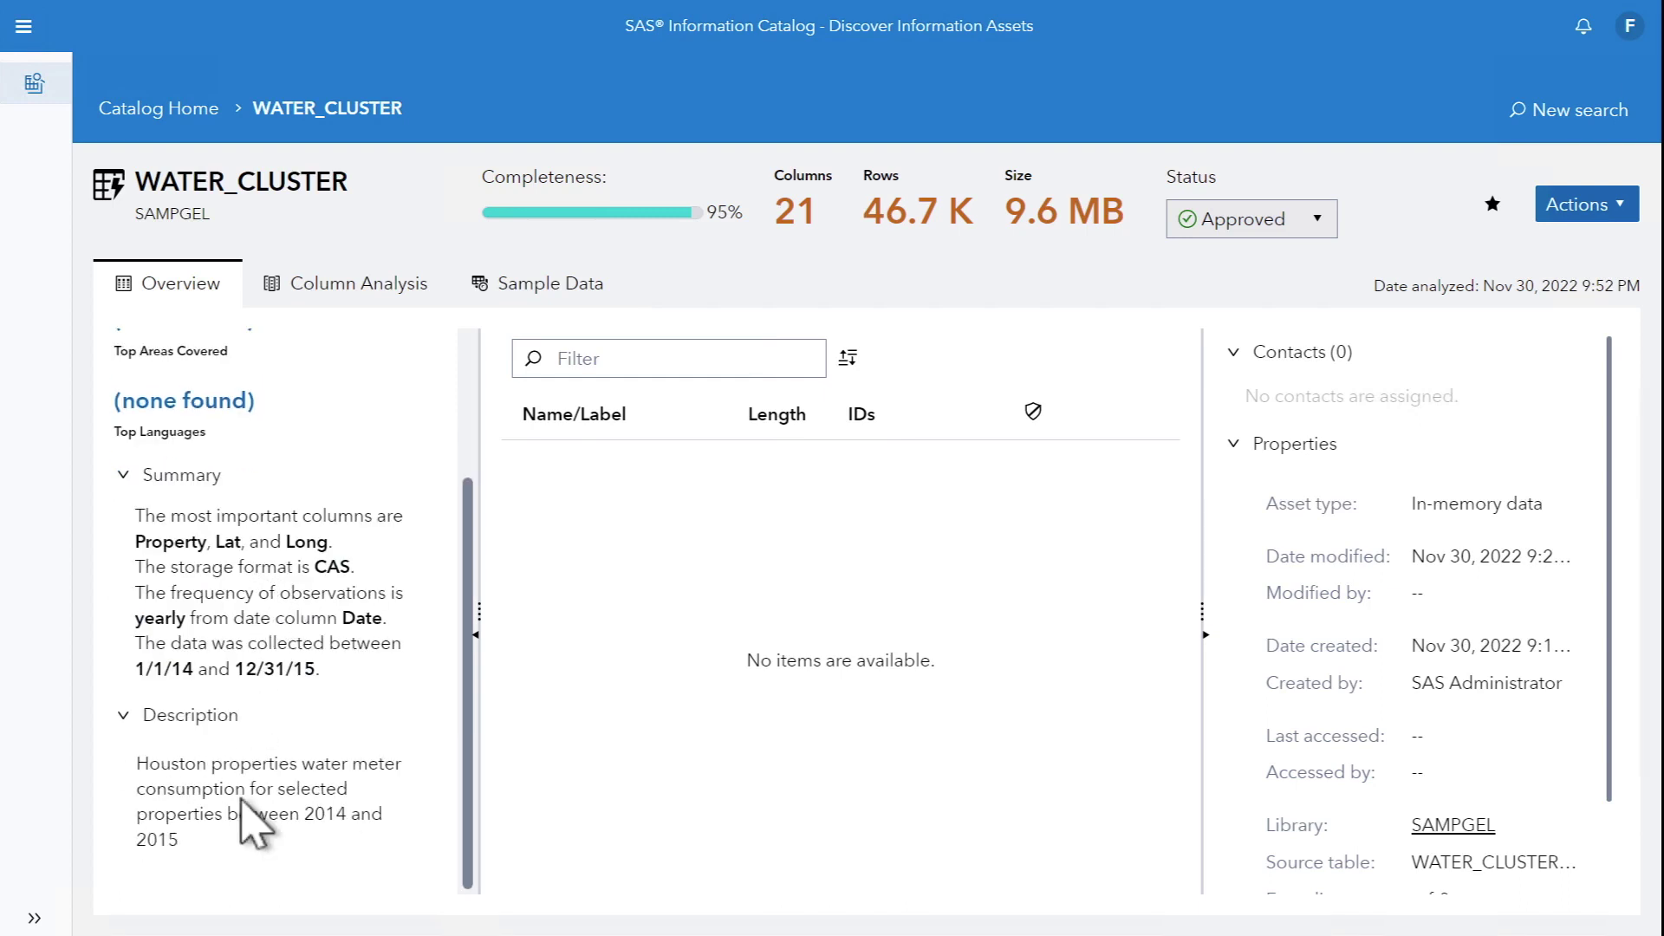
{"action": "left_click", "coordinate": [224, 867]}
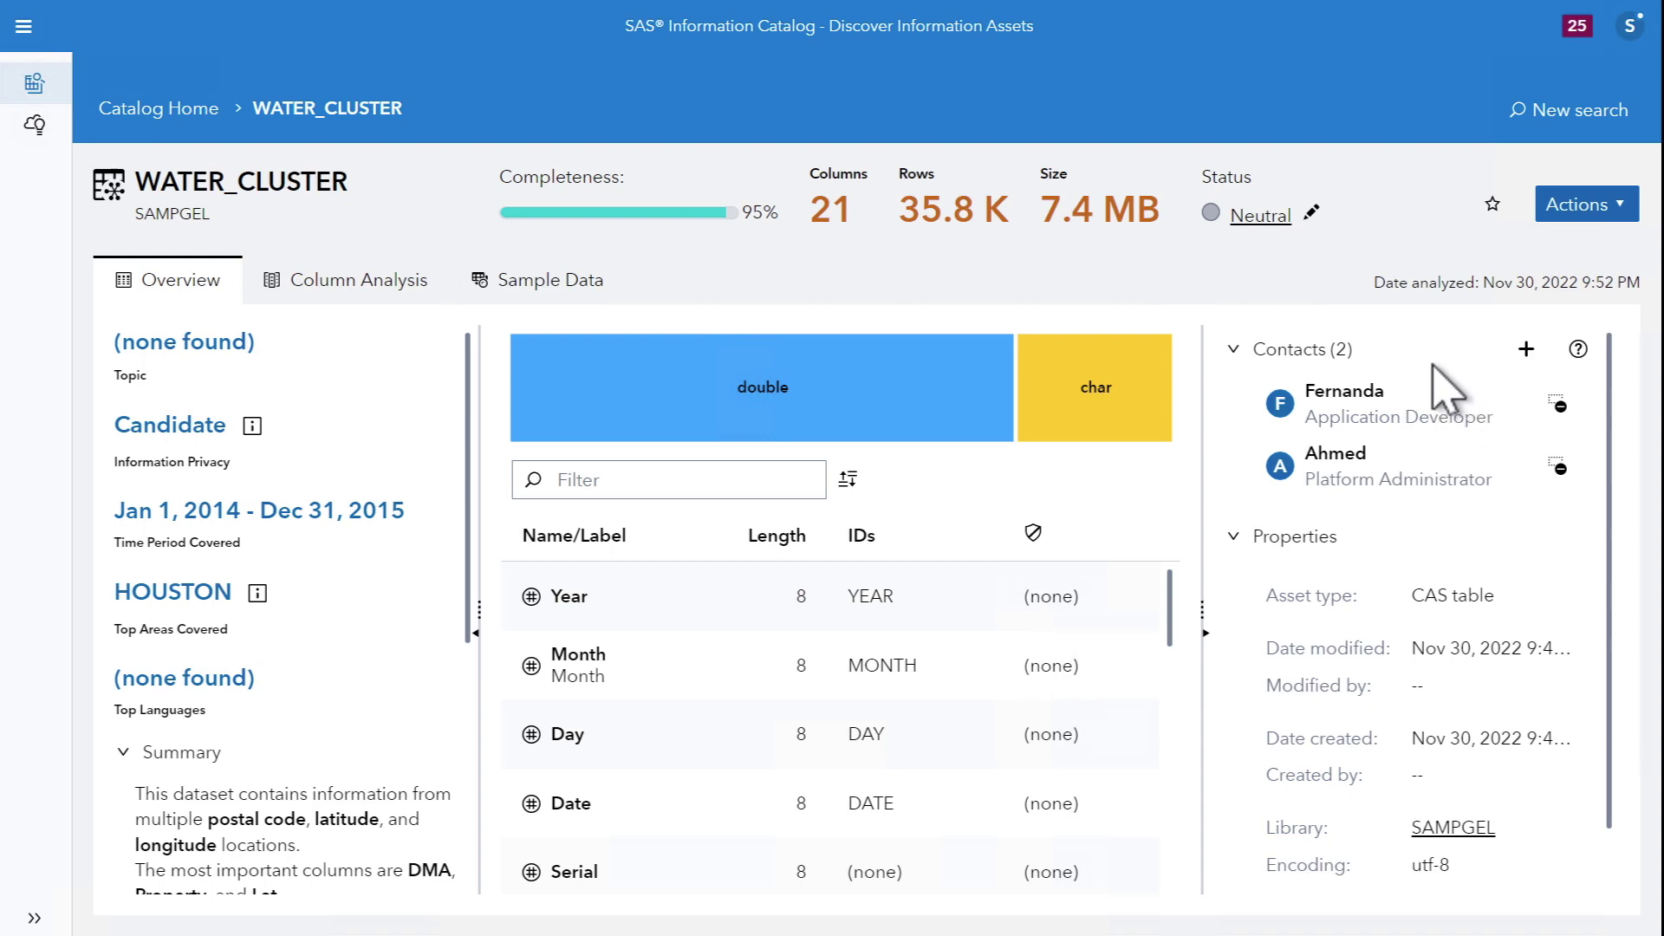
Add another user as a contact for WATER_CLUSTER
{"action": "left_click", "coordinate": [1527, 349]}
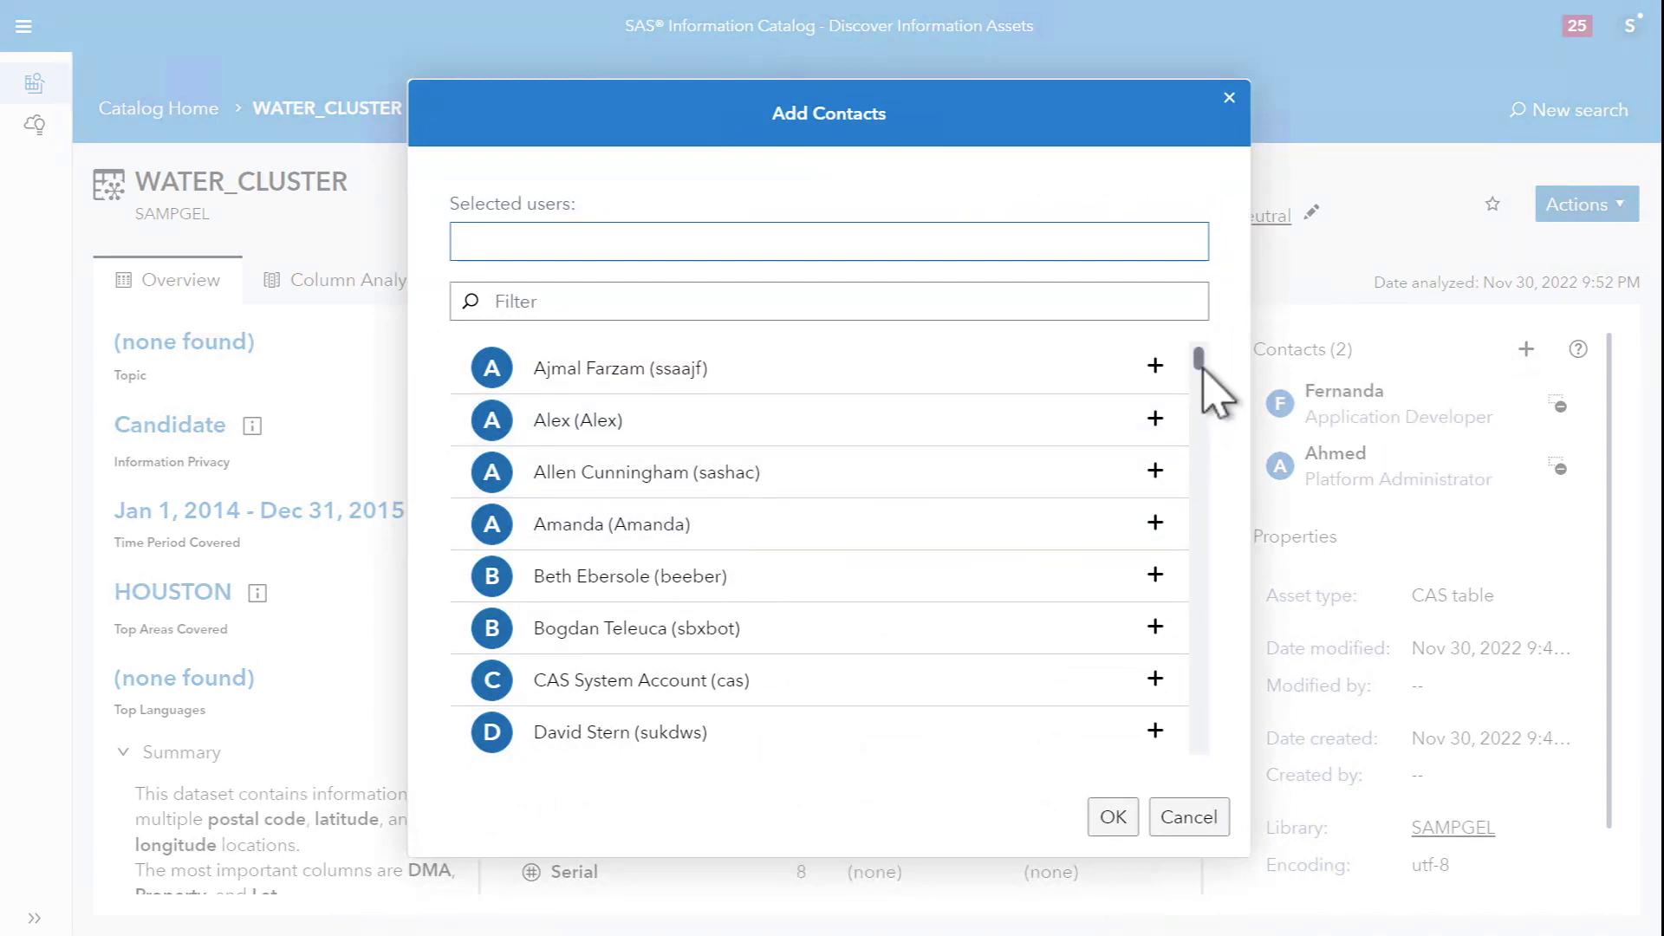
{"action": "left_click", "coordinate": [1201, 360]}
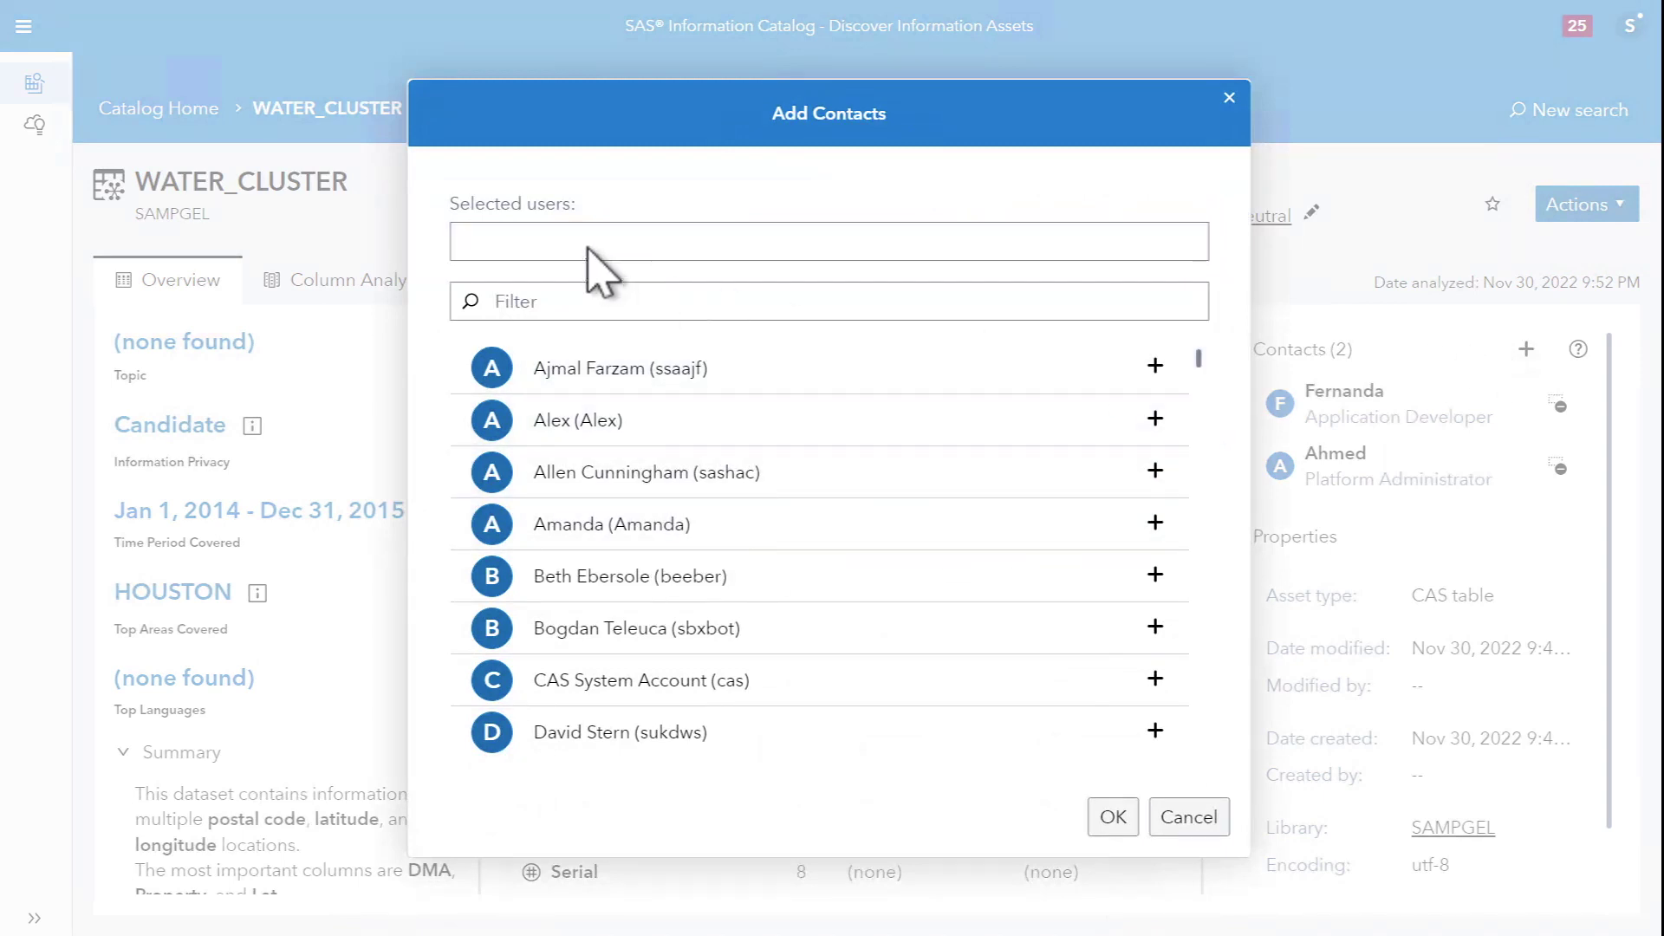
{"action": "left_click", "coordinate": [890, 553]}
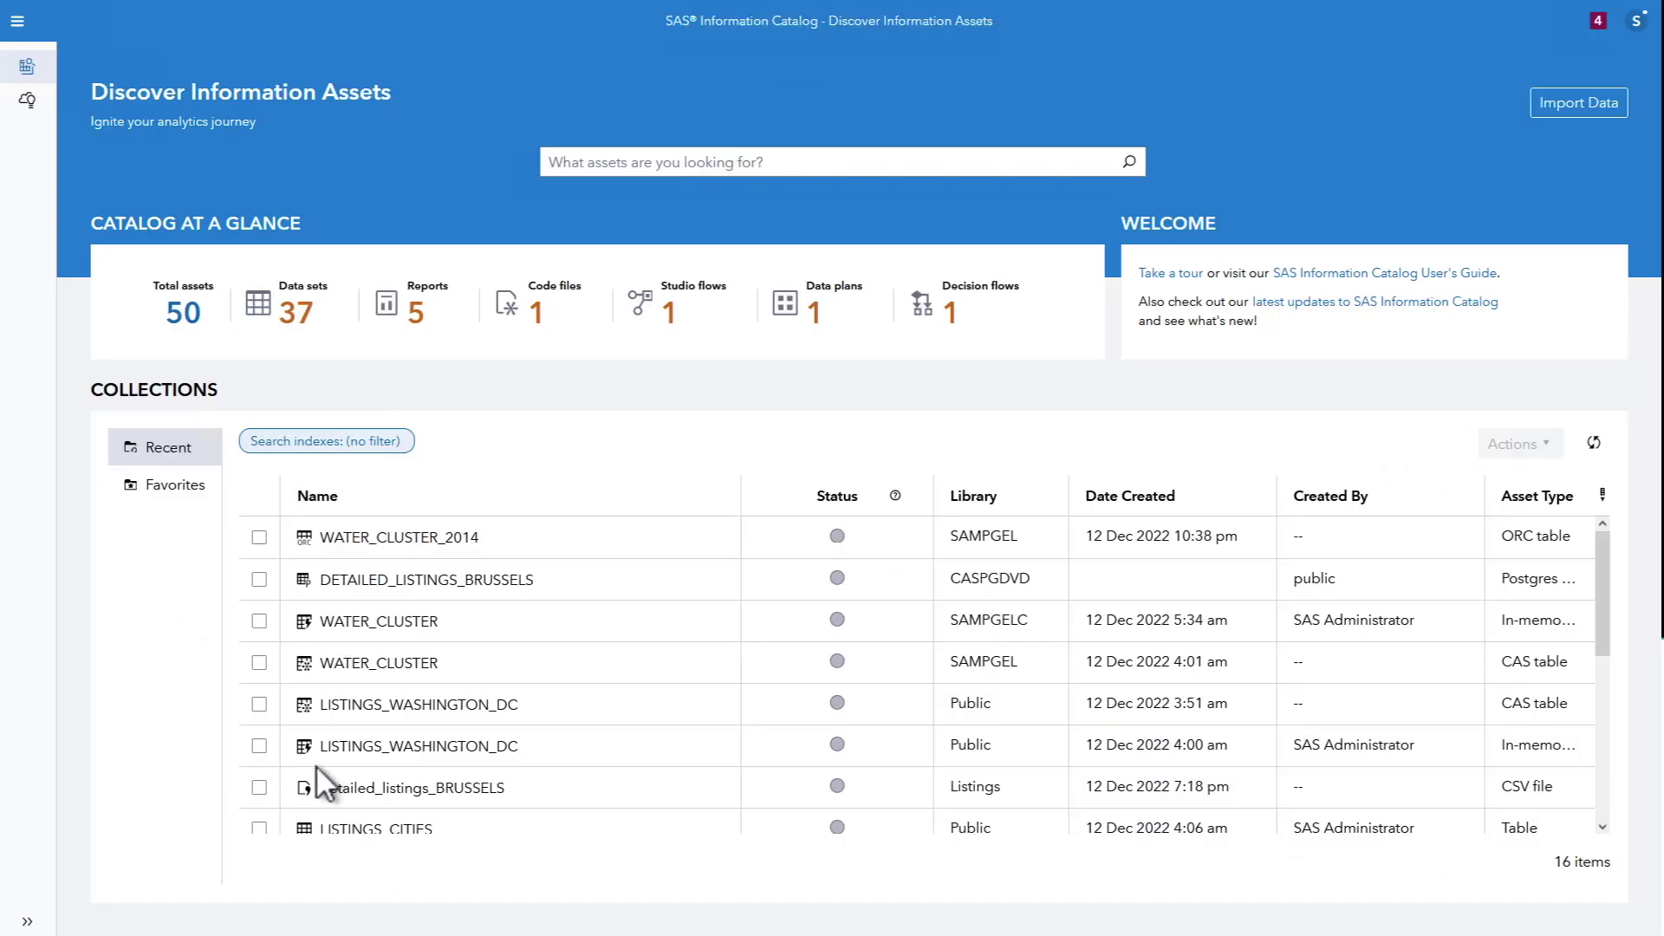
View column graphs for latlong and description, then show the detected private information
{"action": "mouse_move", "coordinate": [298, 318]}
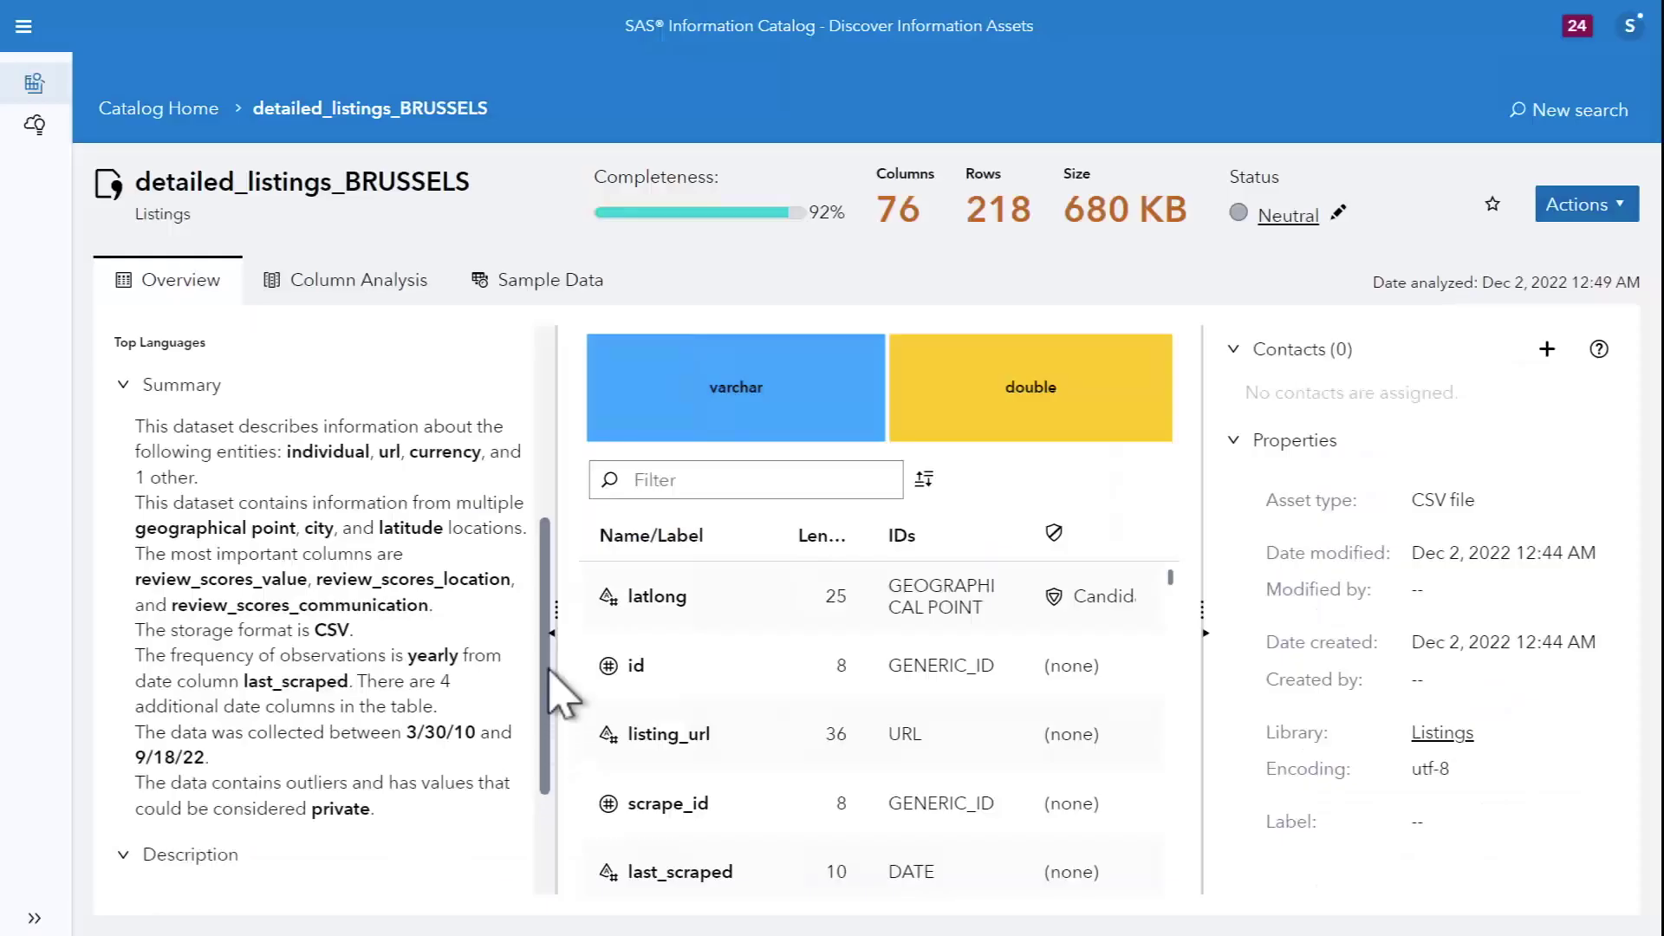
{"action": "scroll", "coordinate": [543, 606], "scroll_direction": "up", "scroll_amount": 5}
{"action": "scroll", "coordinate": [544, 572], "scroll_direction": "up", "scroll_amount": 2}
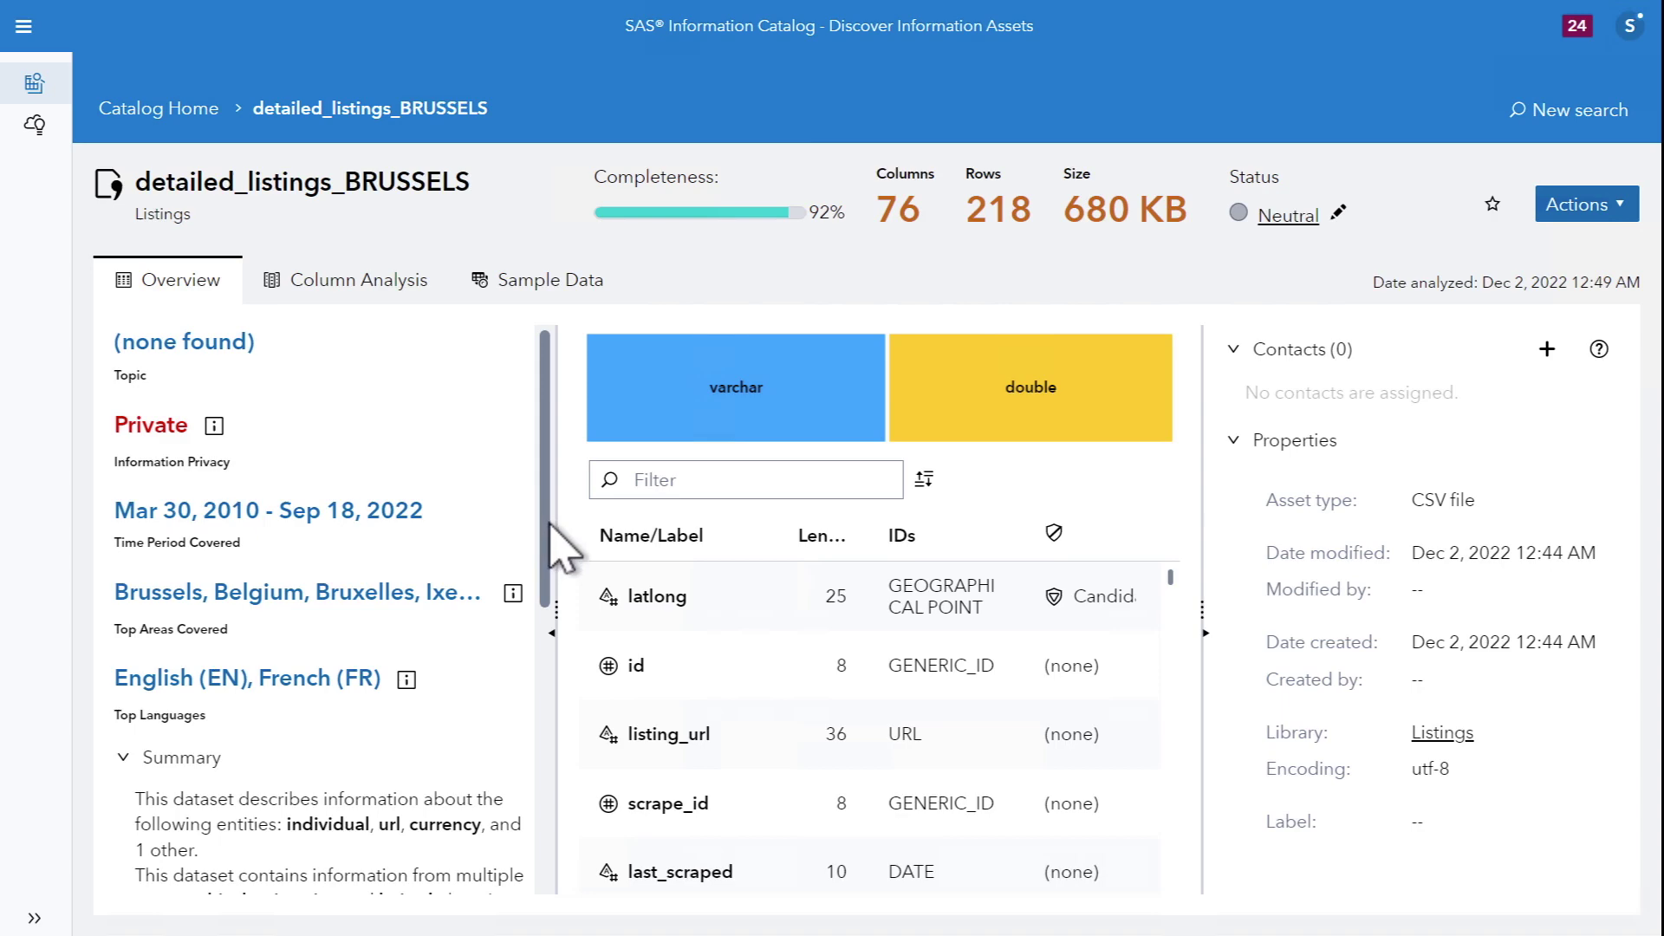
{"action": "scroll", "coordinate": [553, 544], "scroll_direction": "down", "scroll_amount": 1}
{"action": "left_click", "coordinate": [642, 596]}
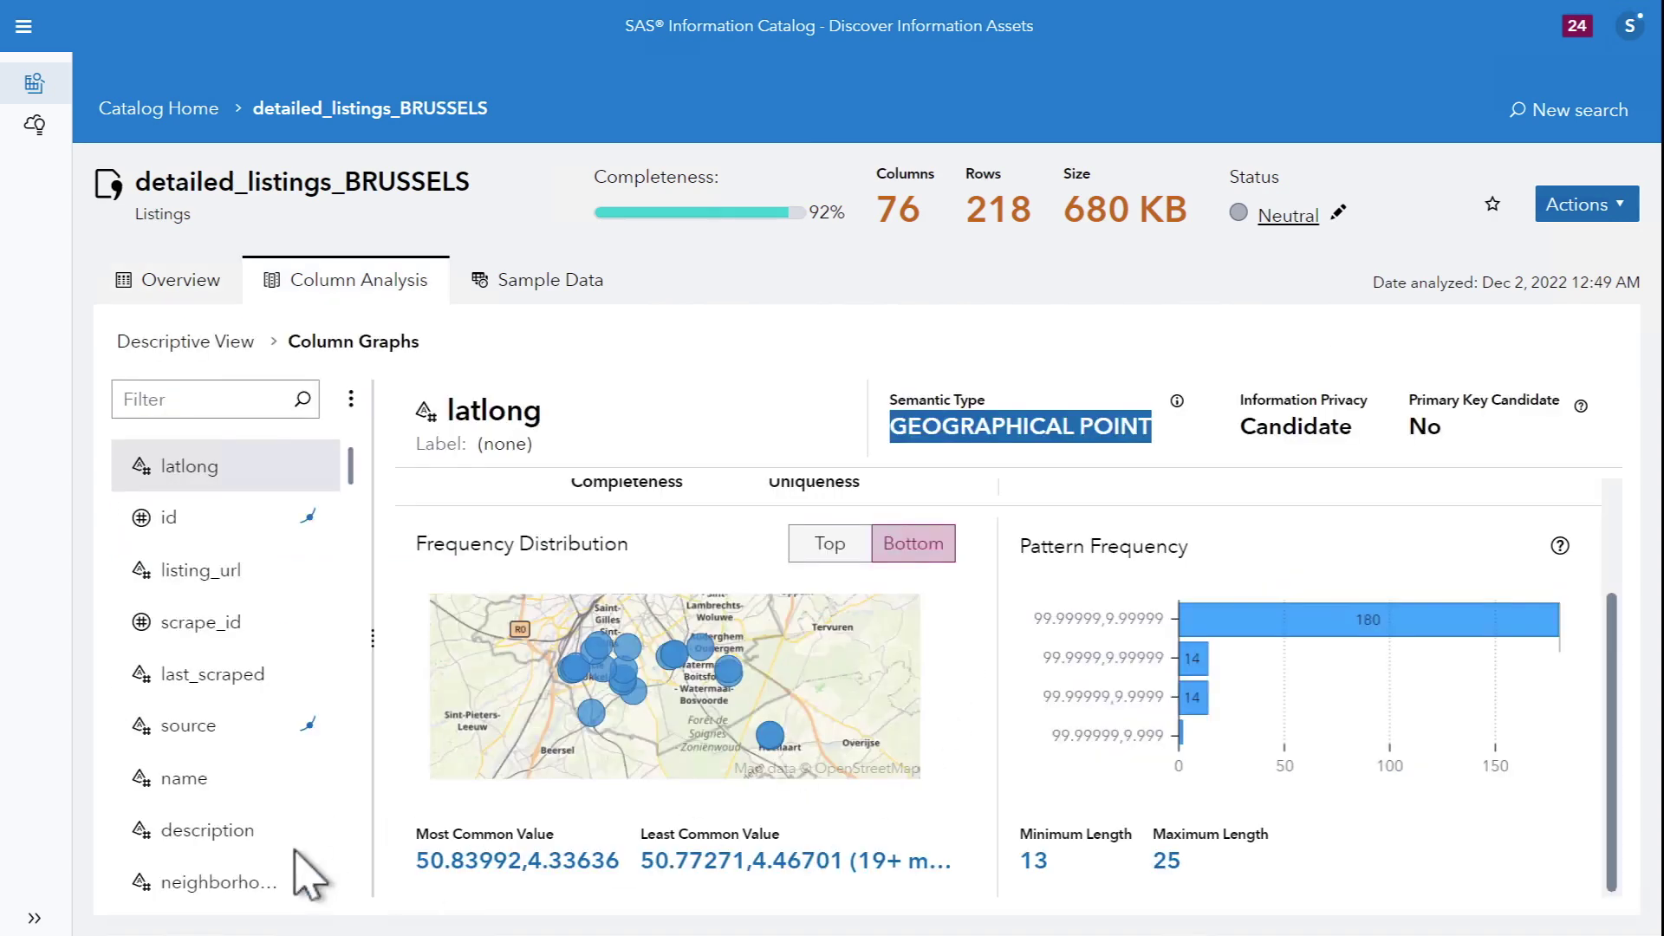
{"action": "left_click", "coordinate": [216, 832]}
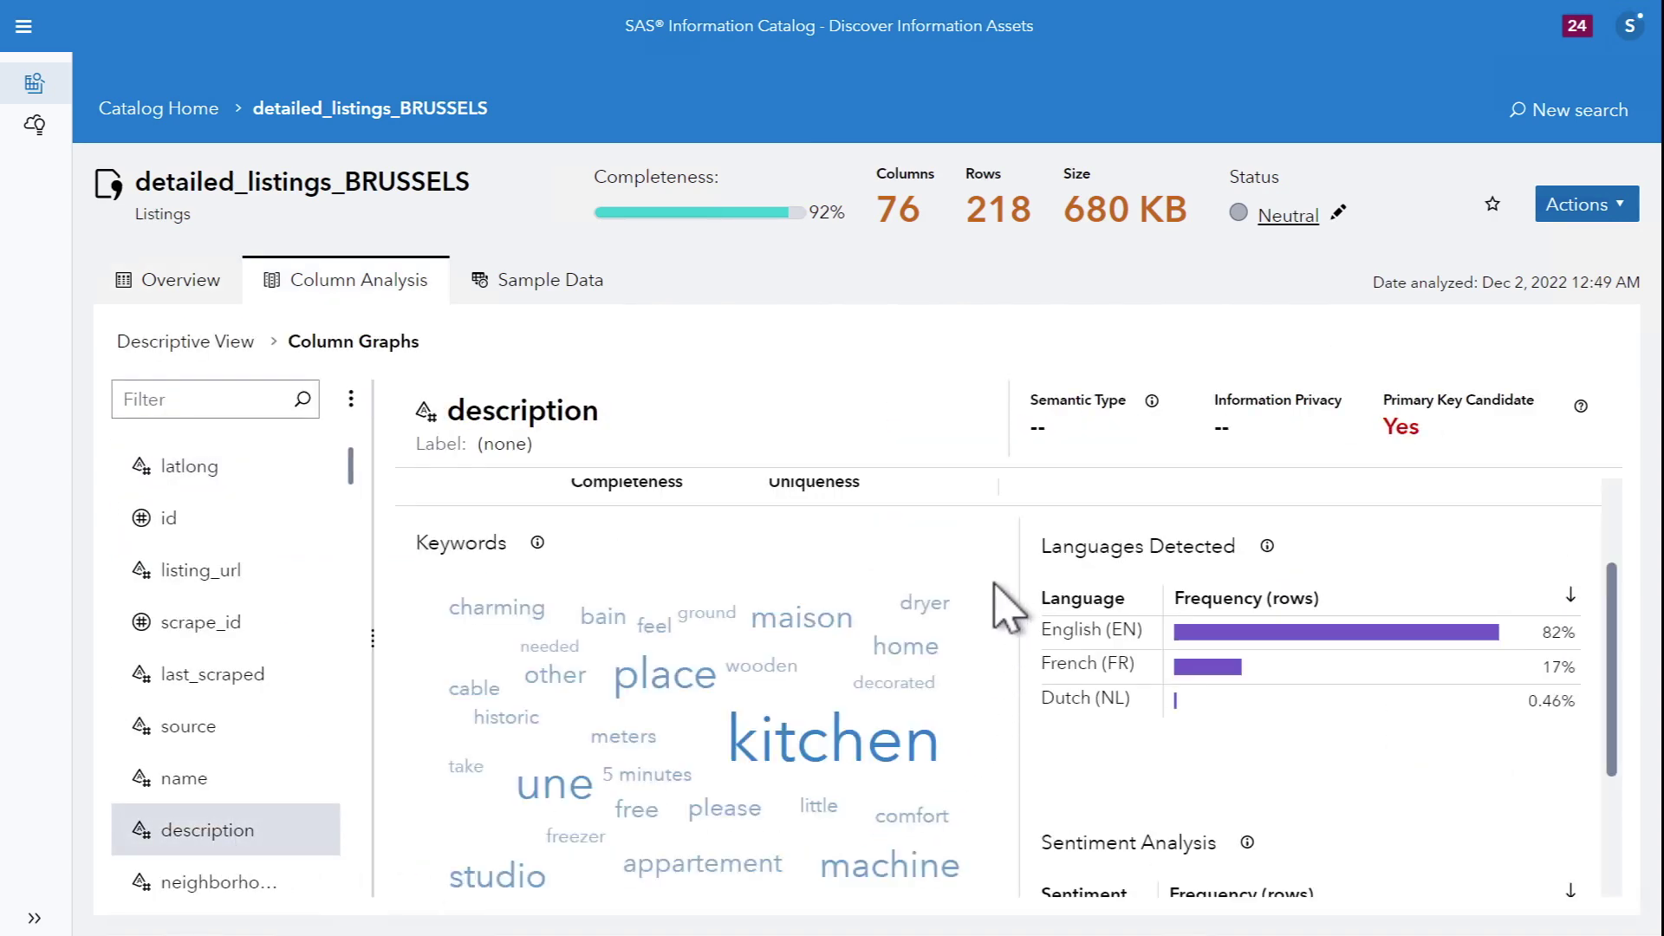
{"action": "scroll", "coordinate": [1006, 611], "scroll_direction": "down", "scroll_amount": 2}
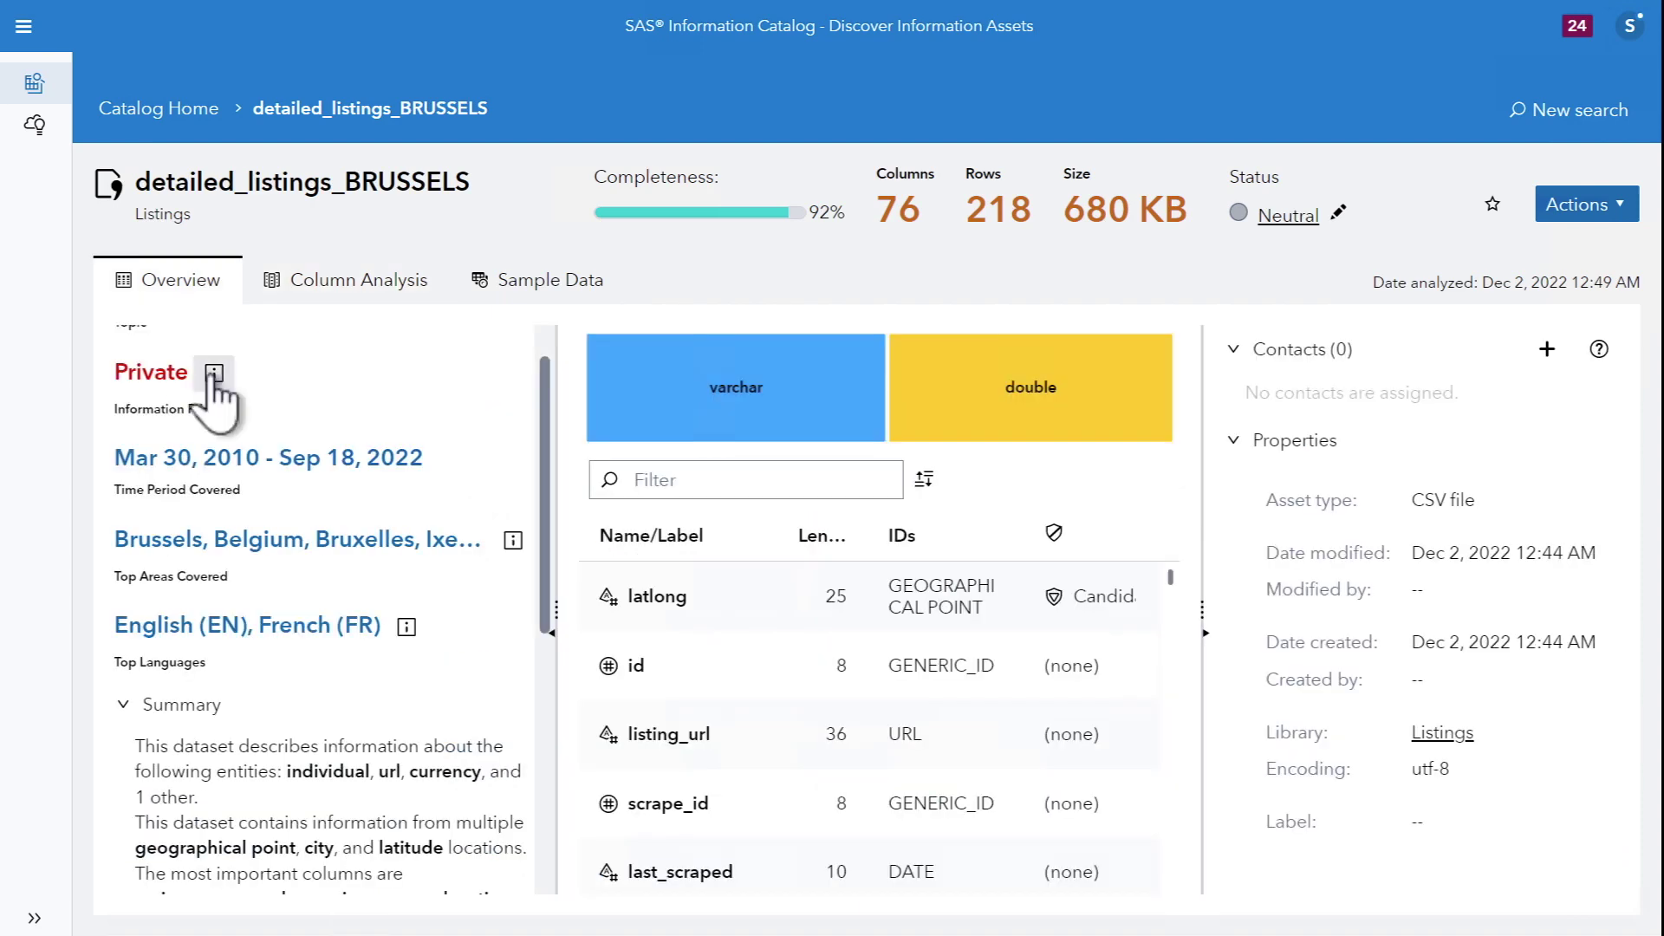
{"action": "left_click", "coordinate": [213, 380]}
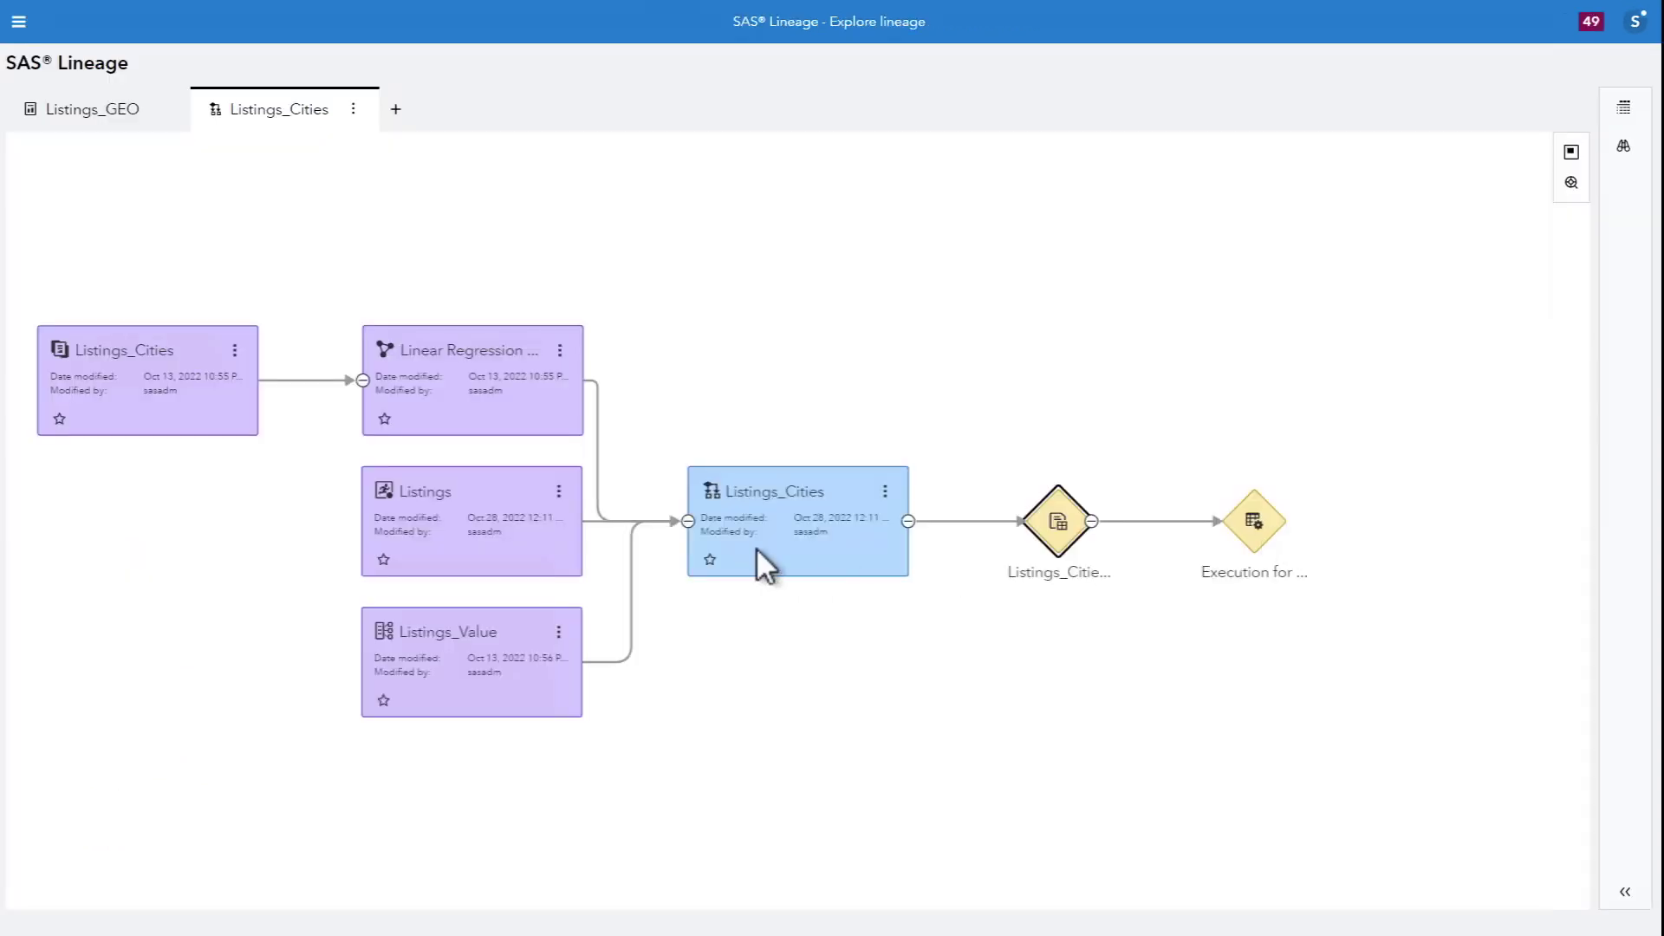
Reload the Listings_Cities lineage, load the Nov 30, 2022 9:17 PM analysis, and open WATER_CLUSTER2015
{"action": "left_click", "coordinate": [1626, 108]}
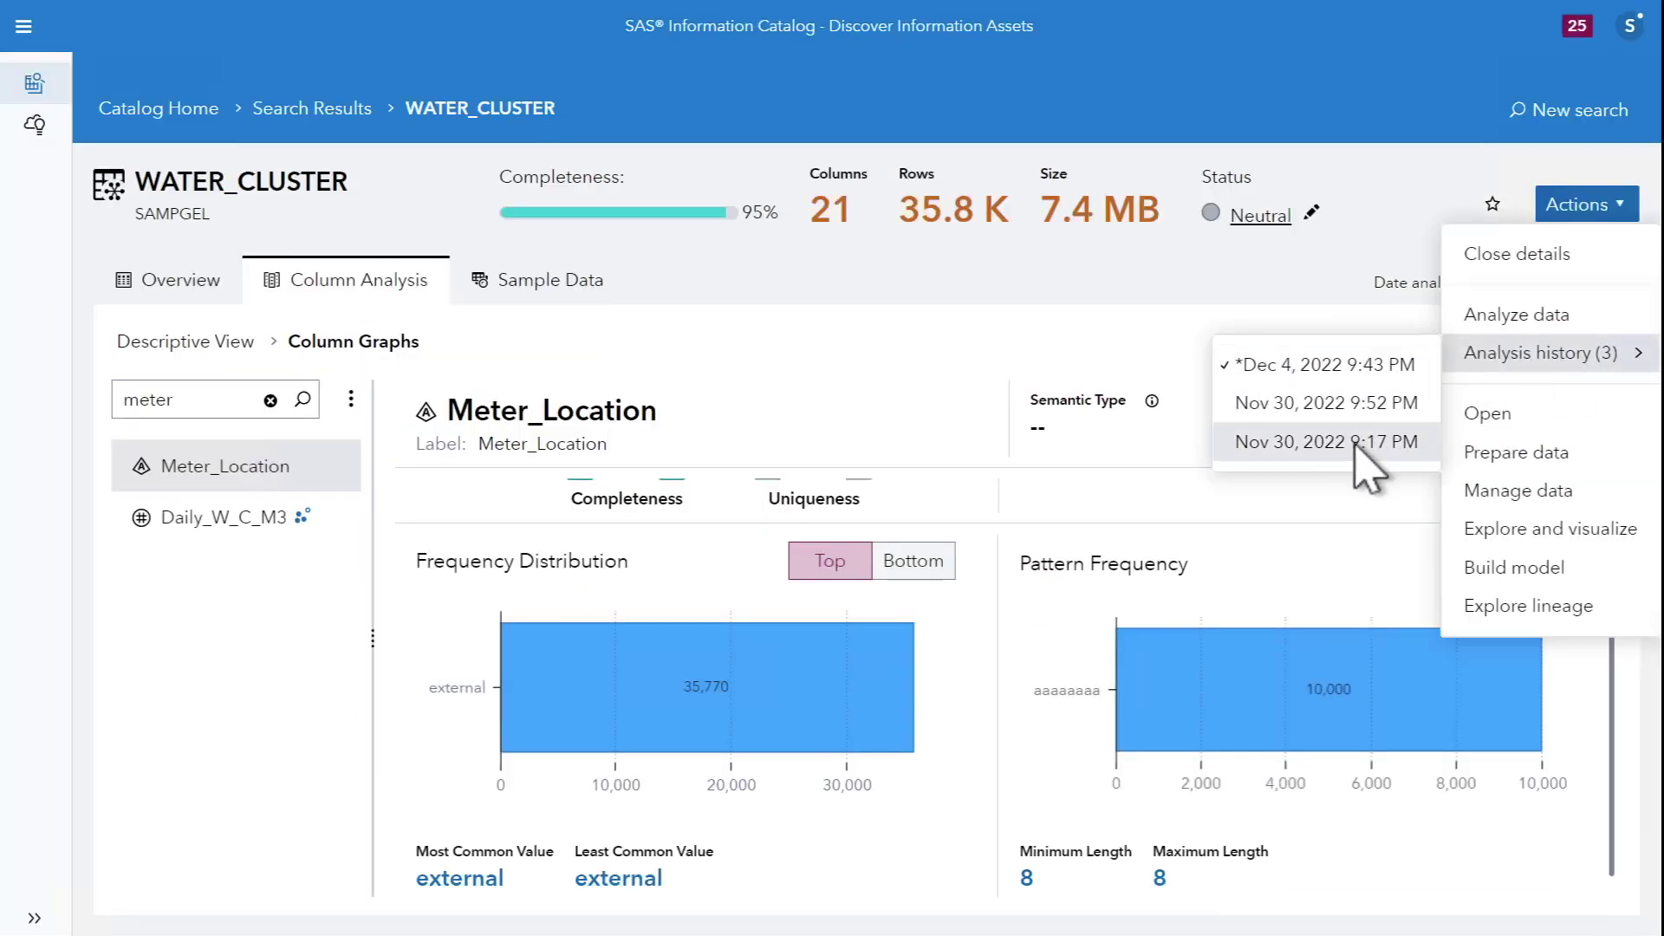
{"action": "left_click", "coordinate": [1327, 443]}
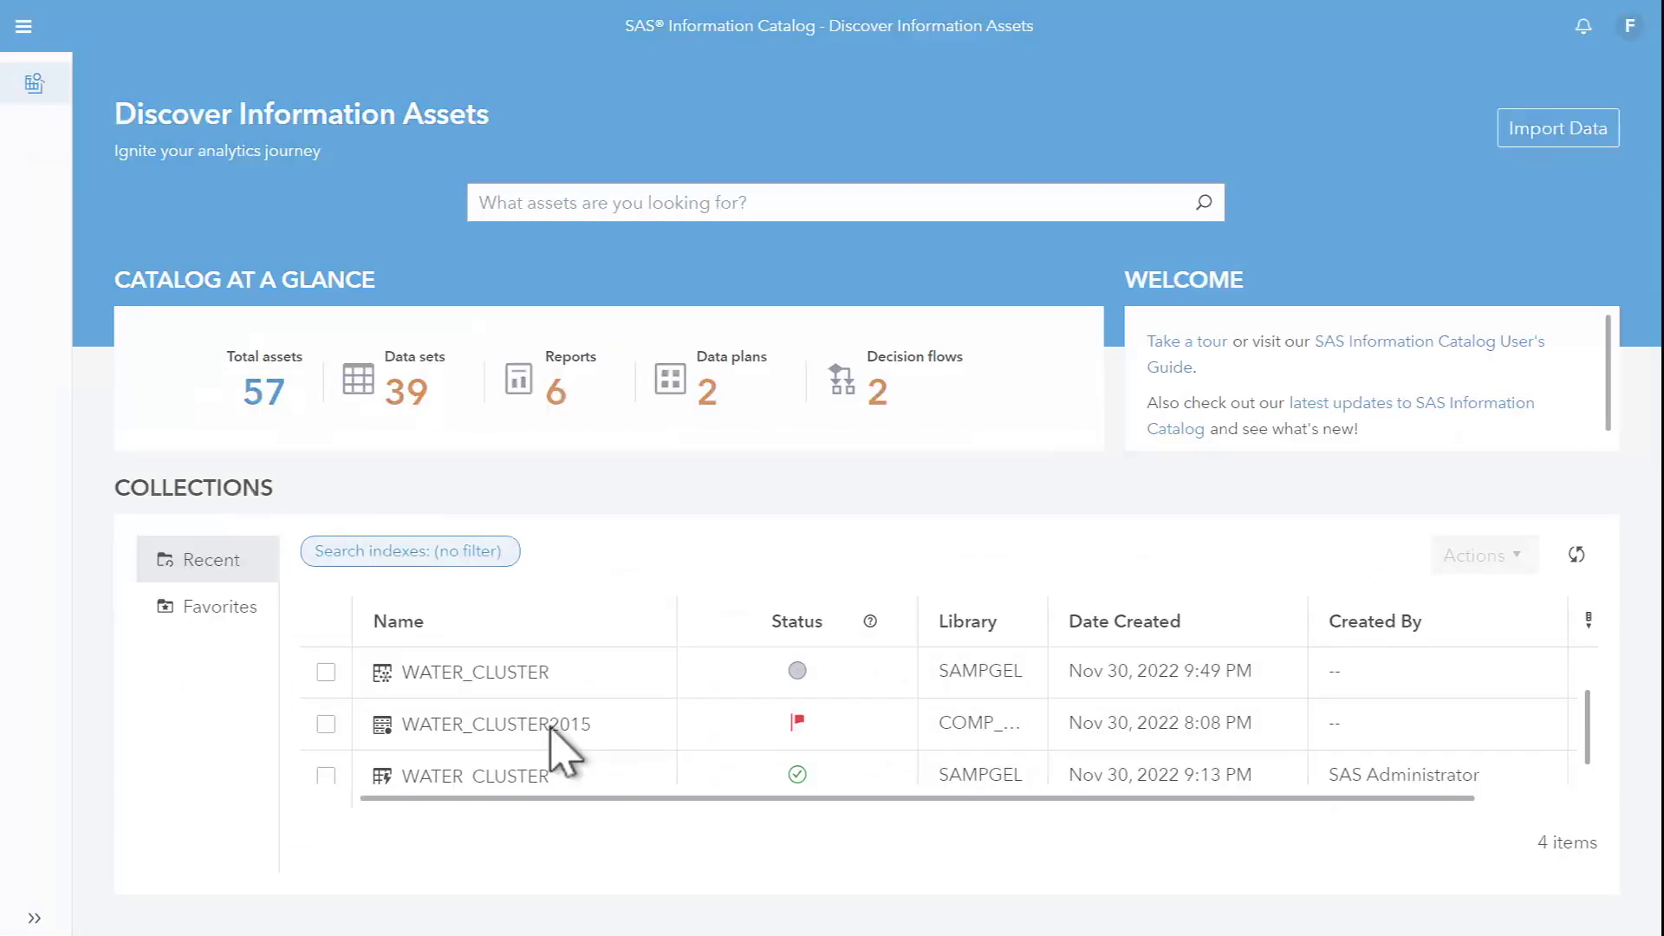
{"action": "left_click", "coordinate": [550, 730]}
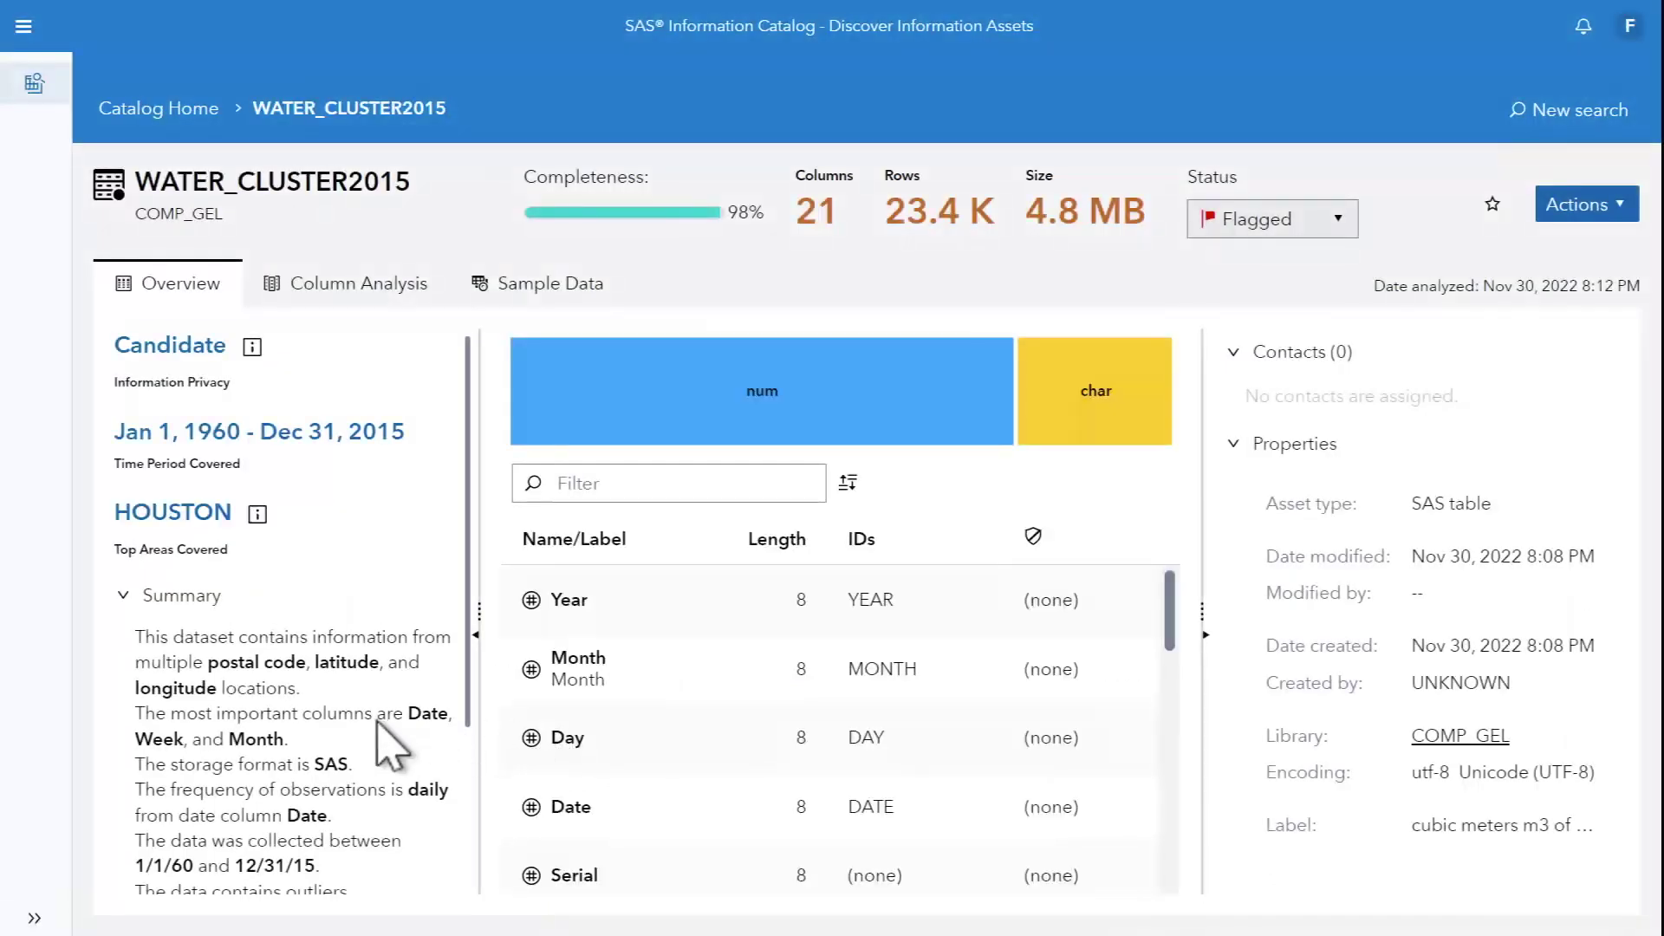
{"action": "scroll", "coordinate": [371, 705], "scroll_direction": "down", "scroll_amount": 4}
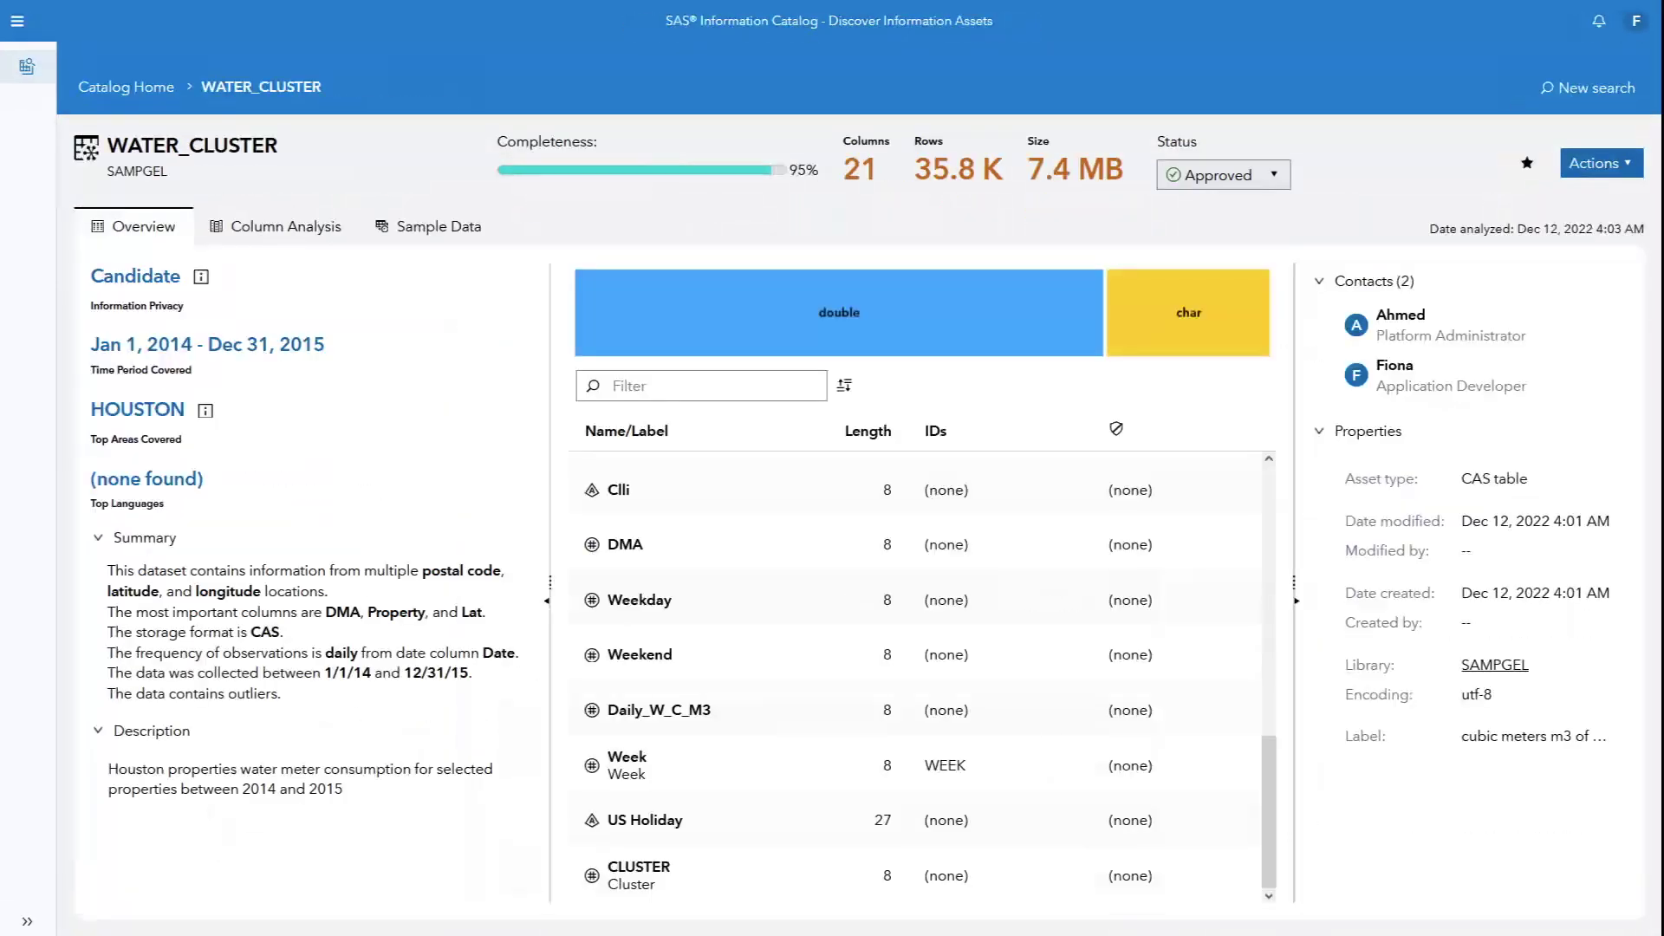